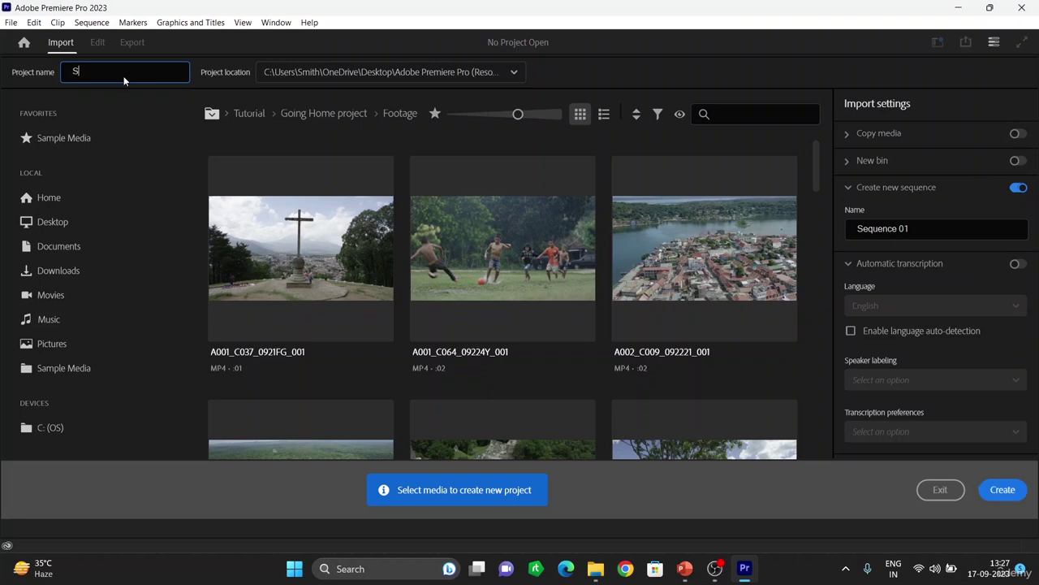
- Name the new project "Social media video" and create it without importing any media
type("ocial media video")
left_click(1007, 491)
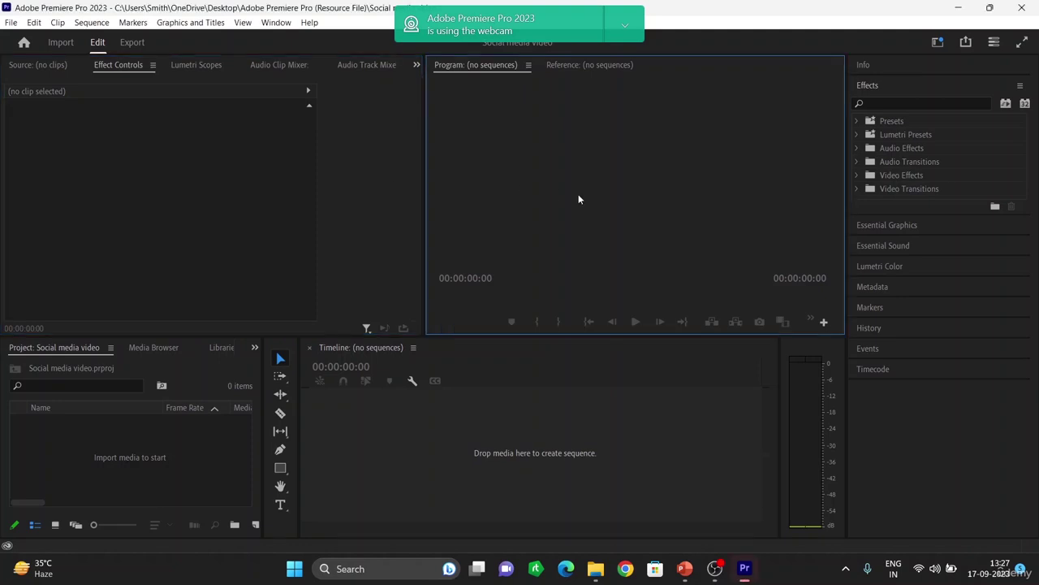
left_click(201, 163)
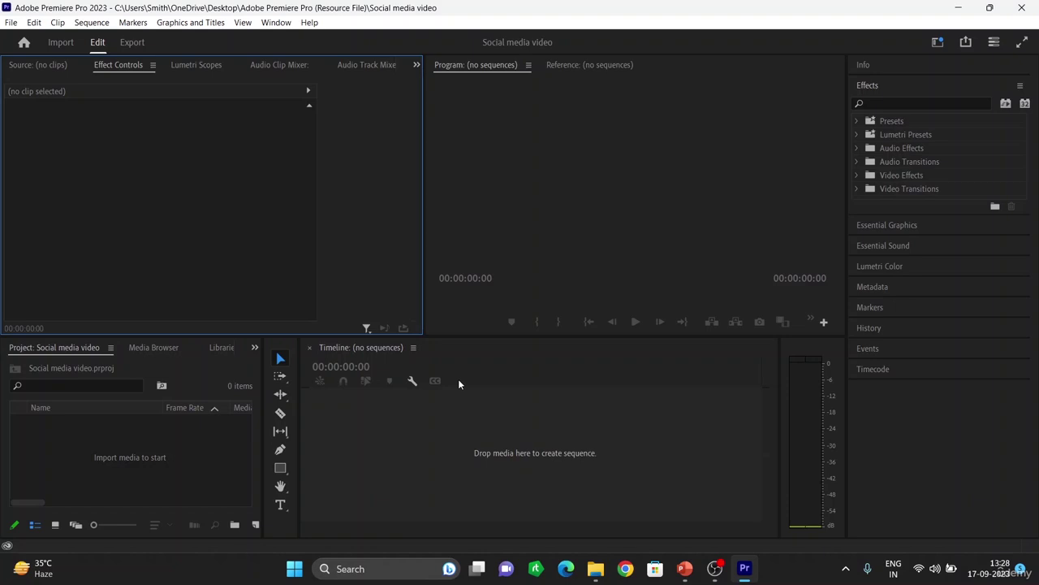
- Start a new sequence on the DSLR 1080p25 preset and name it "Social media"
key("ctrl+n")
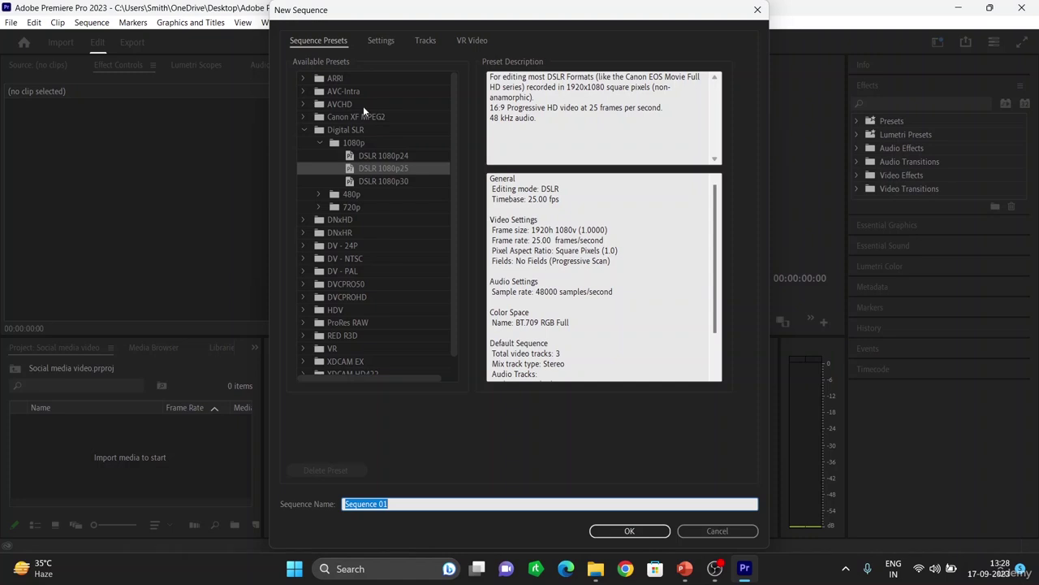
scroll(367, 242, "down", 1)
scroll(362, 239, "up", 1)
left_click(402, 507)
key("BackSpace")
key("BackSpace")
key("BackSpace")
key("BackSpace")
key("BackSpace")
key("BackSpace")
key("BackSpace")
key("BackSpace")
key("BackSpace")
key("BackSpace")
key("BackSpace")
type("Social media")
- Open the new sequence's detailed settings and keep DSLR as the editing mode
left_click(380, 41)
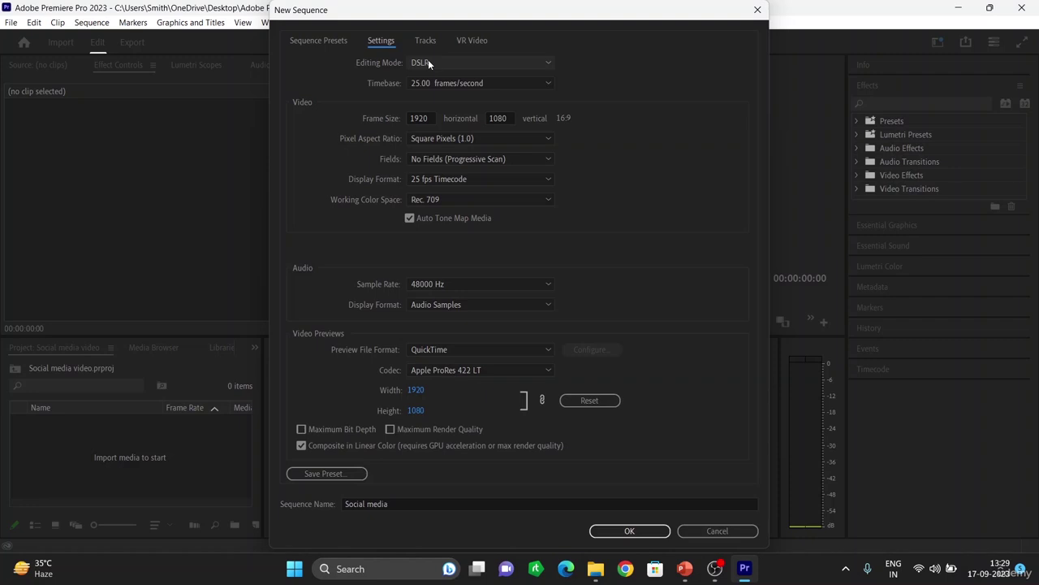
left_click(520, 58)
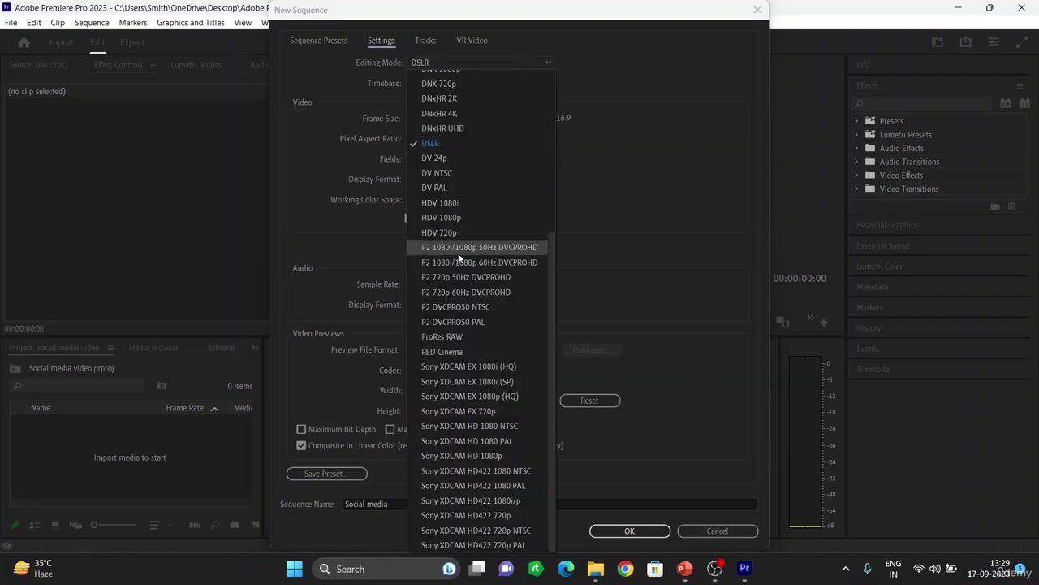
left_click(487, 62)
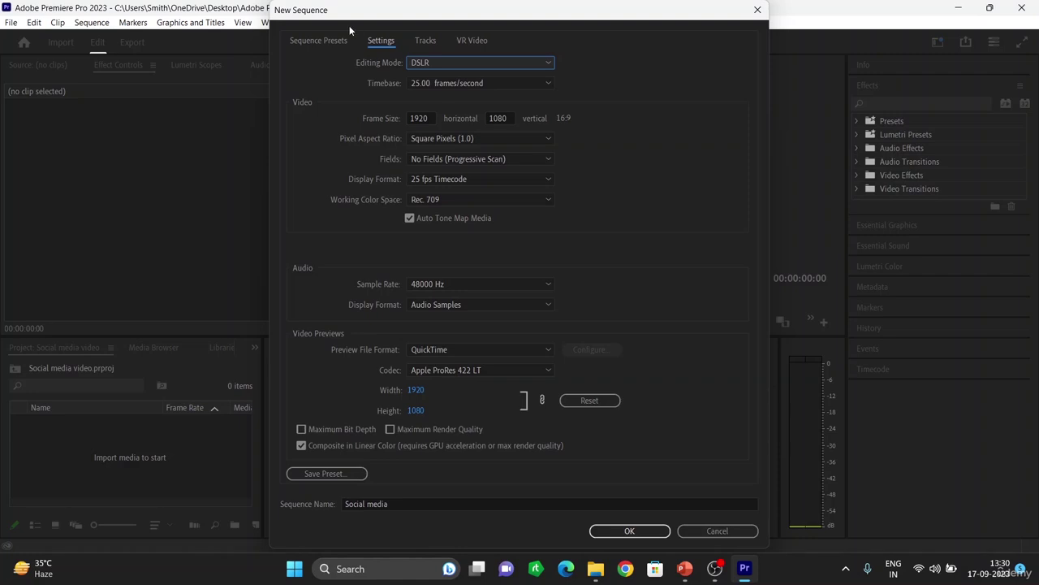
- Set the sequence's frame size to 1080 horizontal by 720 vertical
left_click(420, 118)
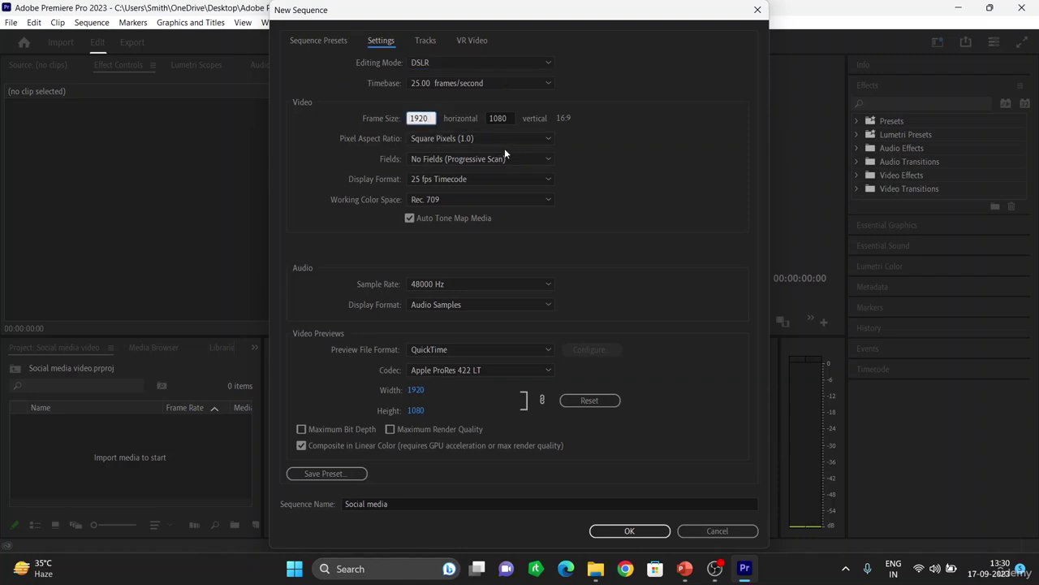
key("BackSpace")
key("BackSpace")
key("BackSpace")
key("BackSpace")
type("1080")
key("Tab")
type("10")
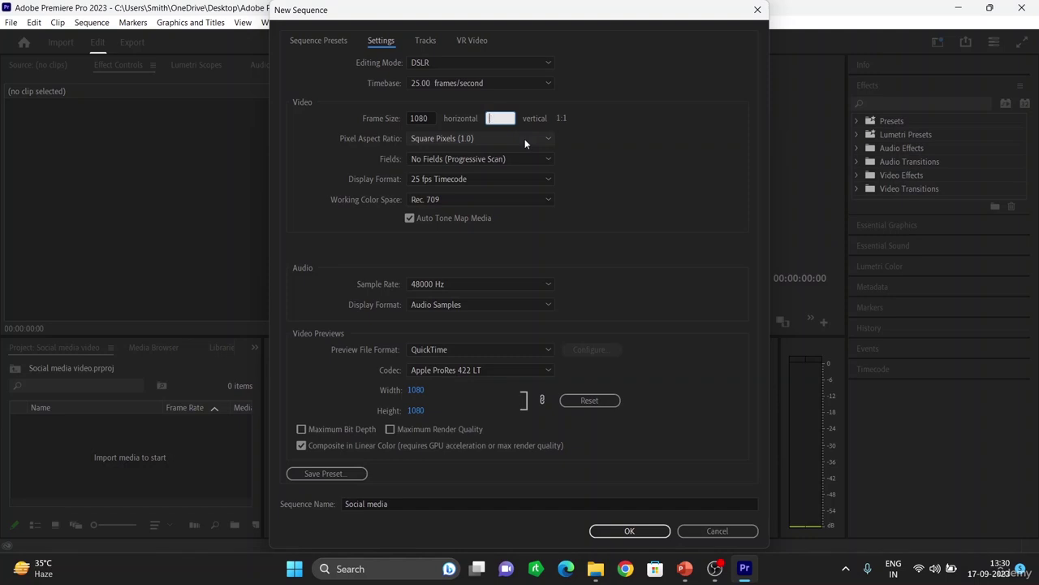
type("720")
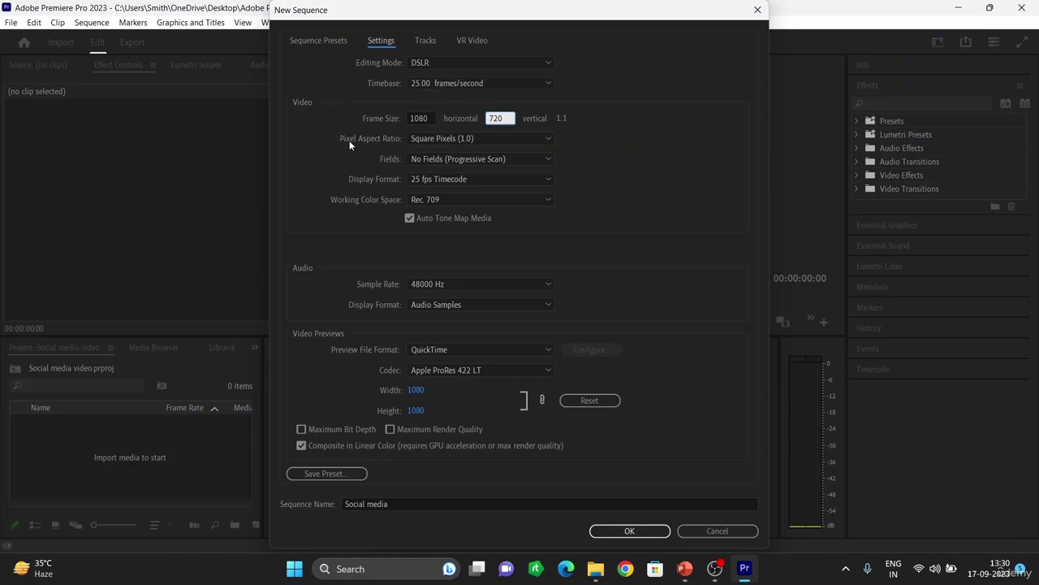
left_click(545, 119)
- Set the sequence's frame size to a square 1080 horizontal by 1080 vertical
left_click(426, 111)
key("BackSpace")
key("BackSpace")
key("BackSpace")
key("BackSpace")
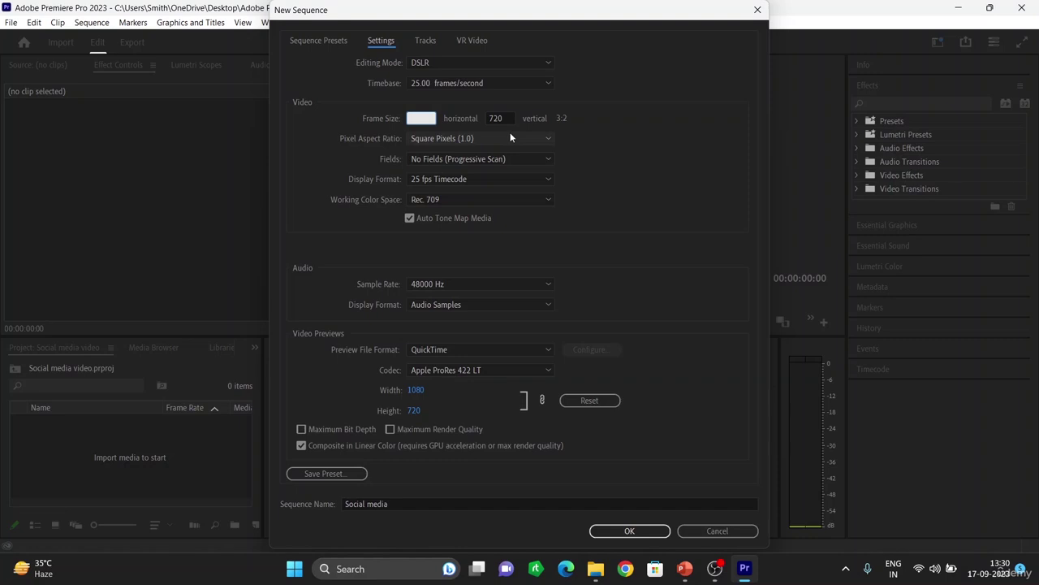
type("1080")
left_click(502, 119)
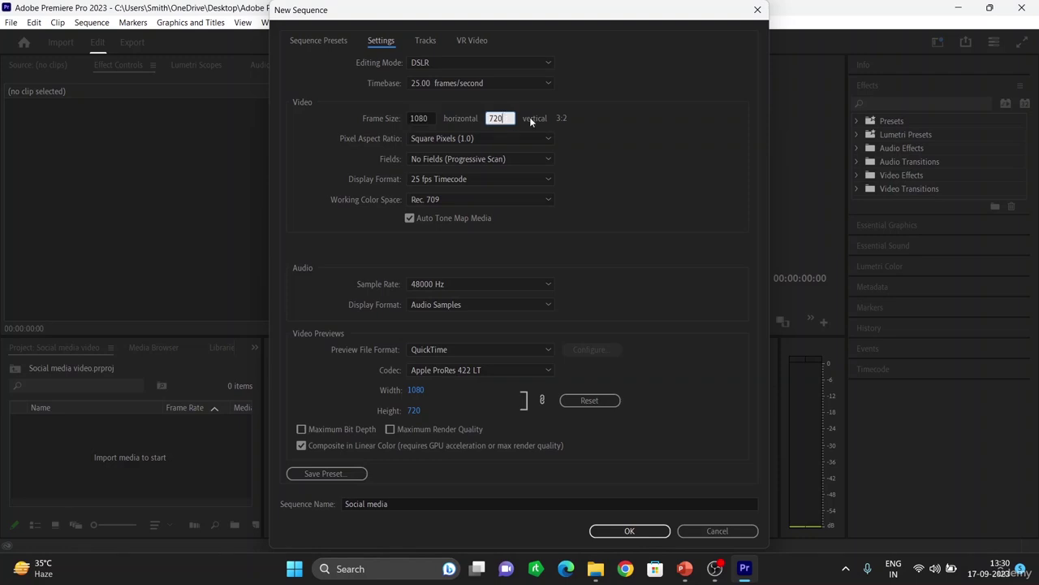
type("1080")
left_click(635, 130)
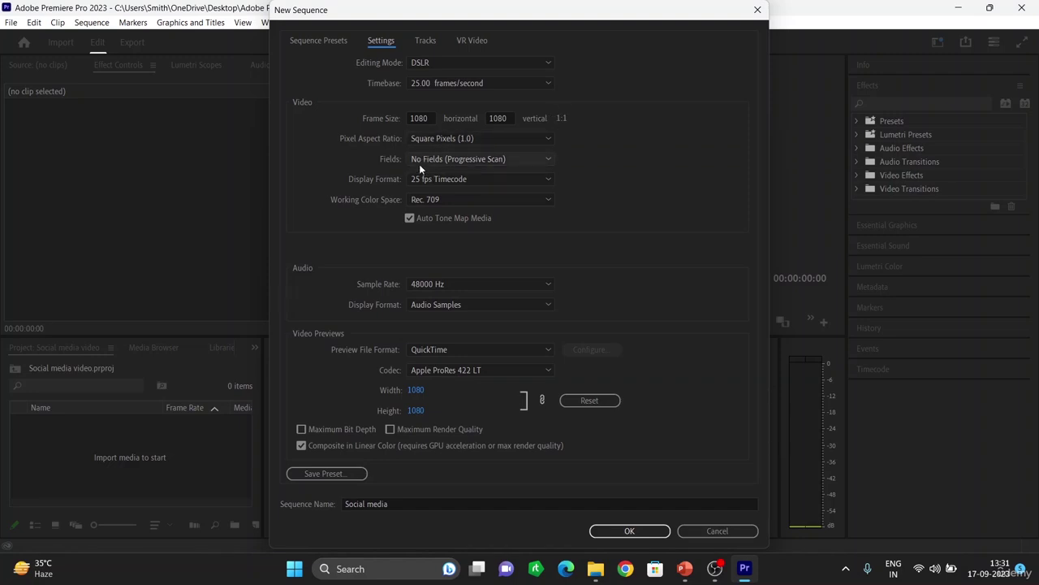
- Keep Square Pixels (1.0) and the QuickTime preview file format, and create the sequence
left_click(484, 134)
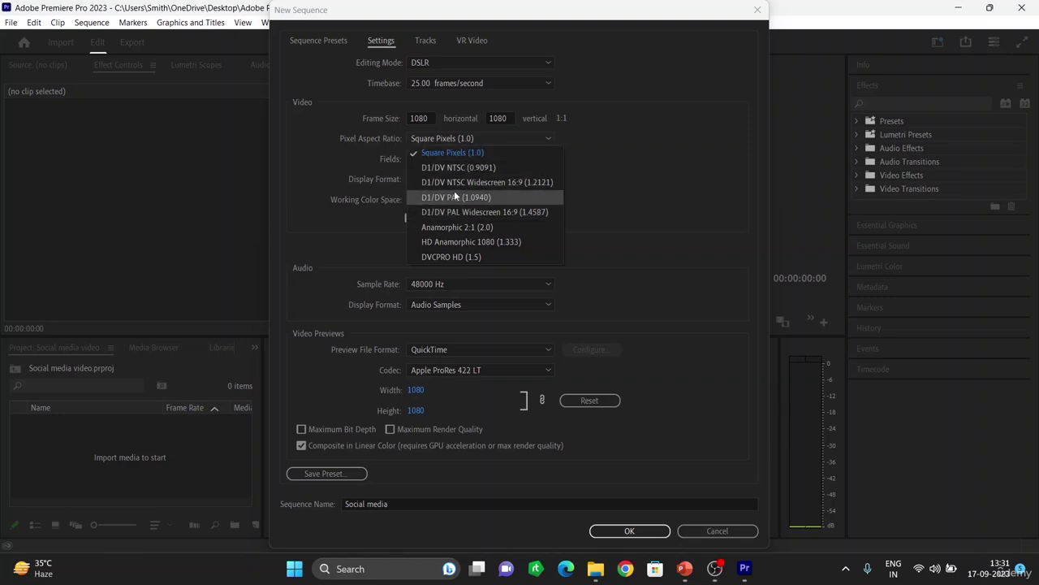
left_click(474, 157)
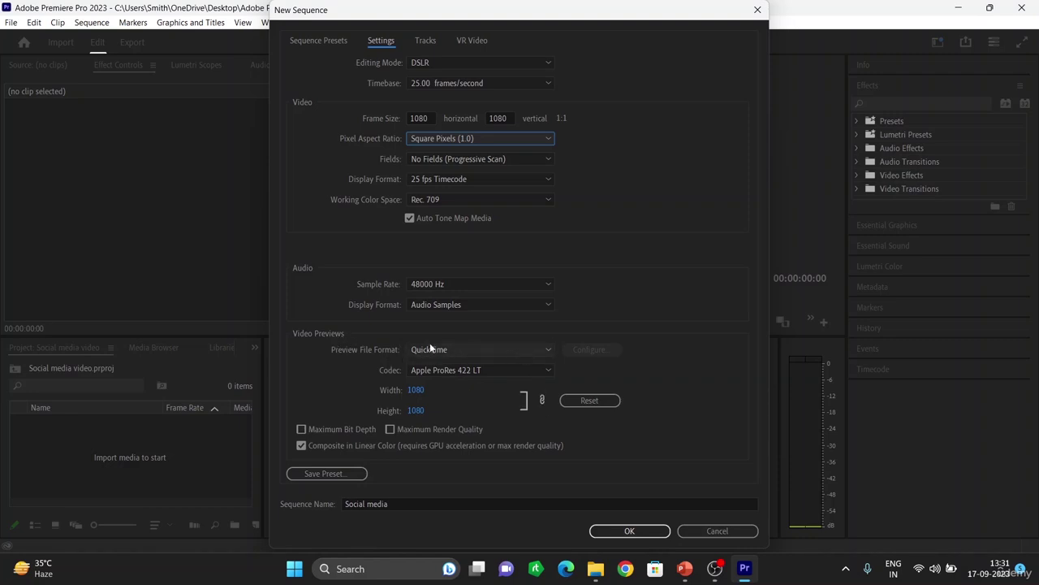
left_click(478, 346)
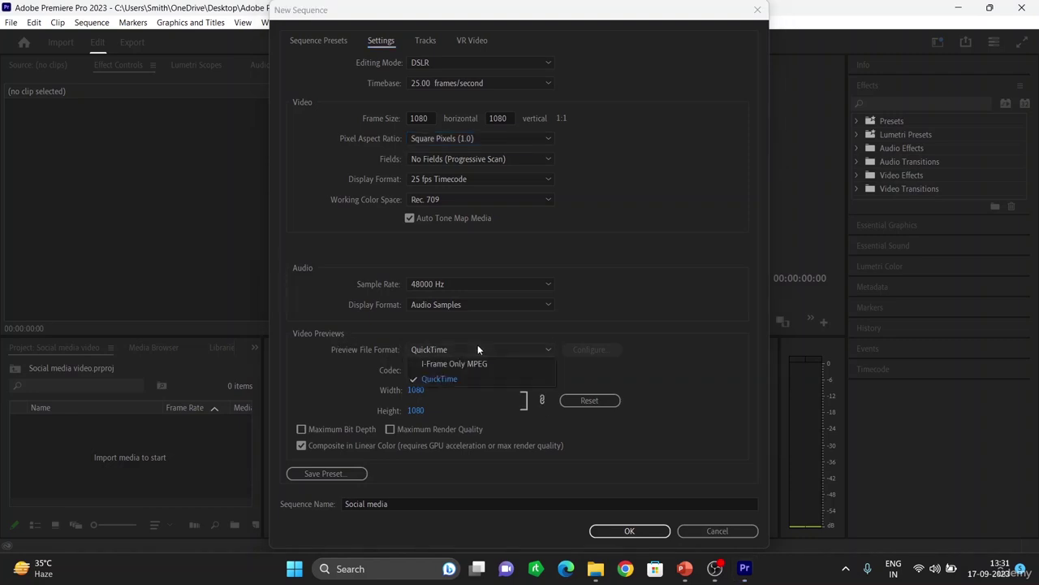
left_click(443, 380)
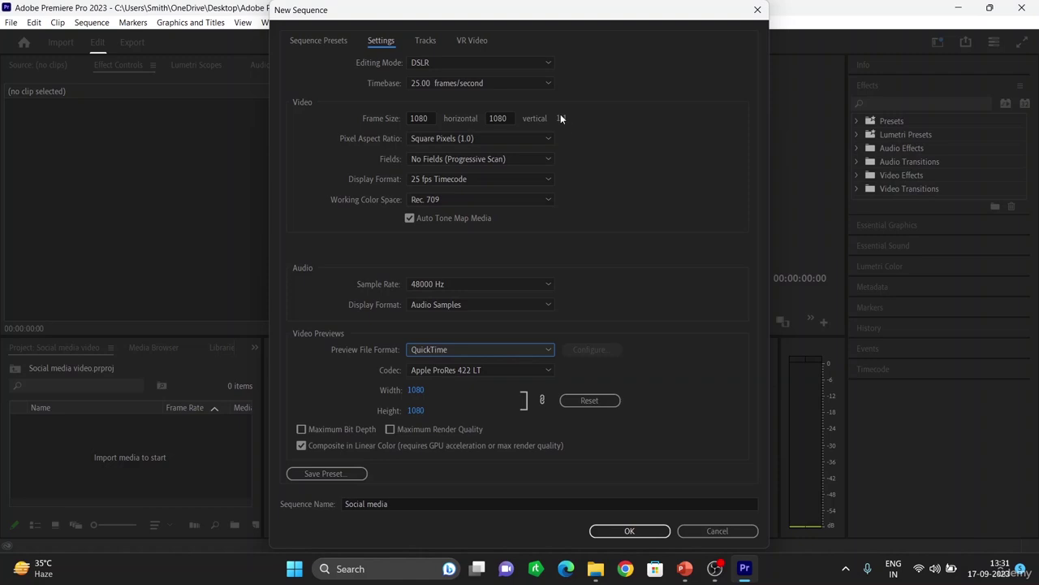
left_click(630, 531)
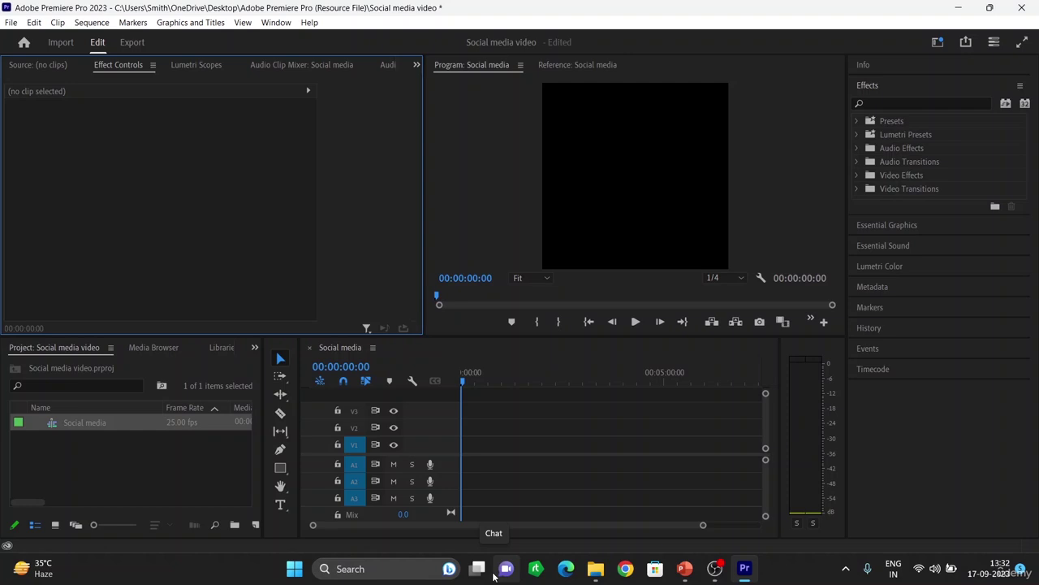
- Import the blue 2160p Pexels video clip from the Adobe Premiere Pro resource folder into the project
left_click(129, 449)
double_click(130, 445)
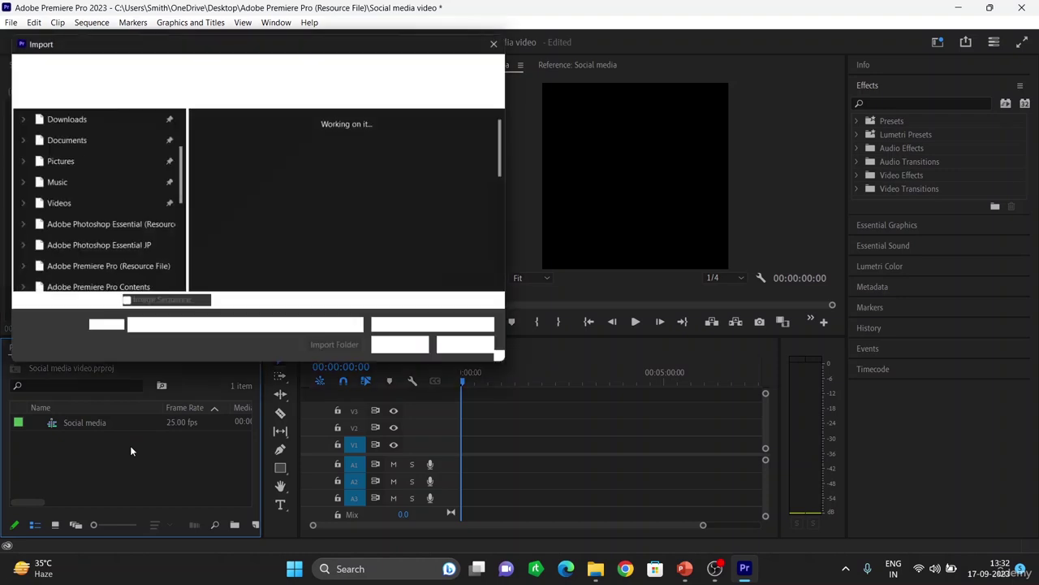
scroll(298, 205, "down", 5)
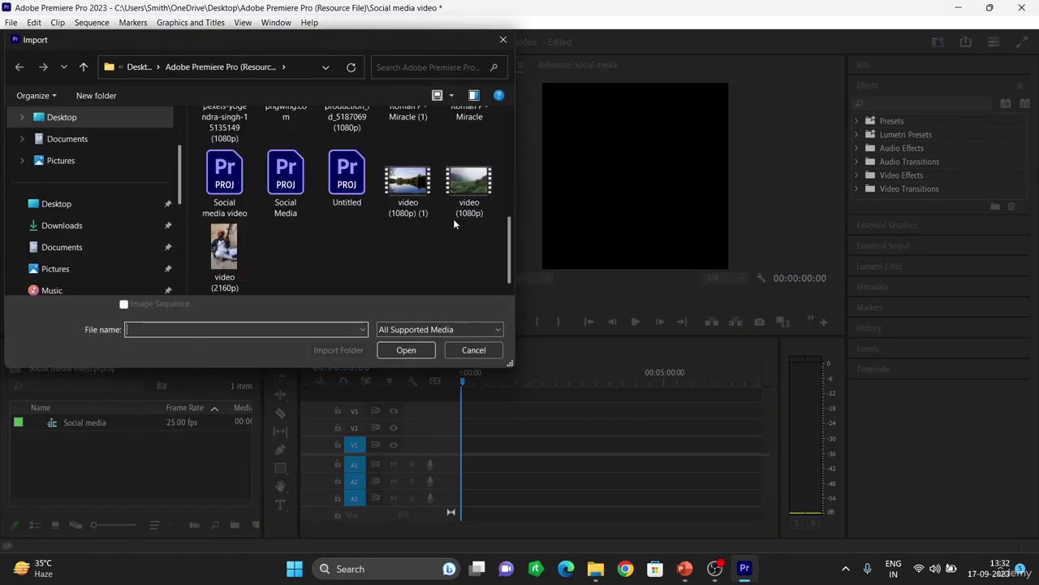
scroll(465, 195, "up", 2)
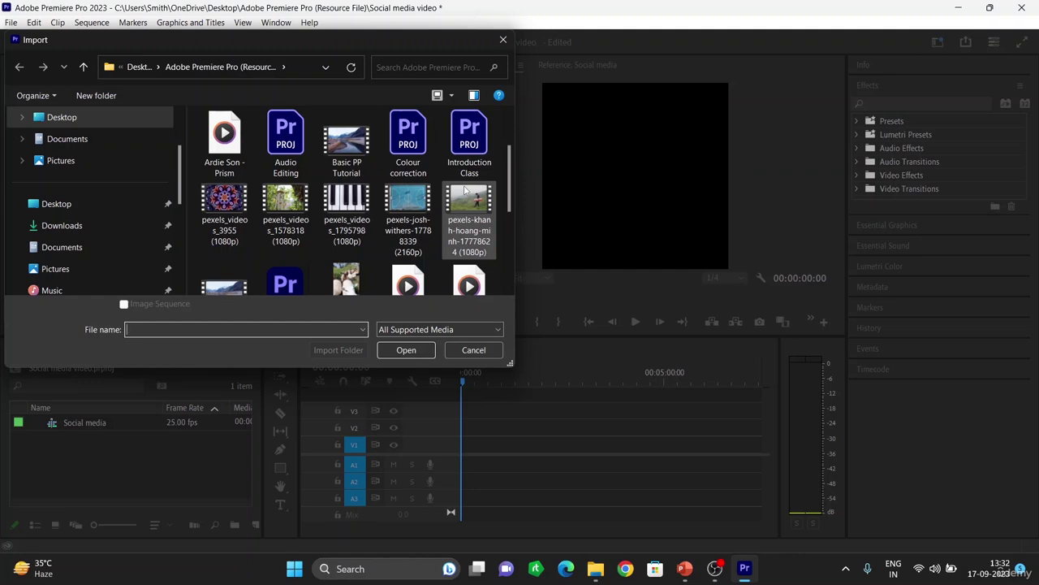
left_click(418, 195)
left_click(407, 350)
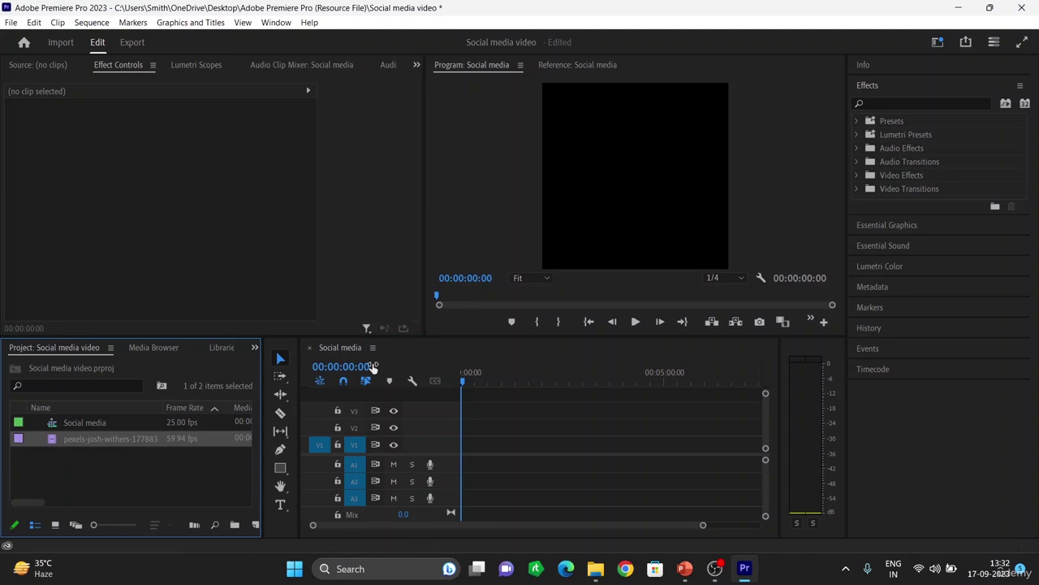
- Place the imported clip at the start of track V1, keeping the existing sequence settings, and enlarge the timeline view
left_click(86, 439)
left_click(146, 474)
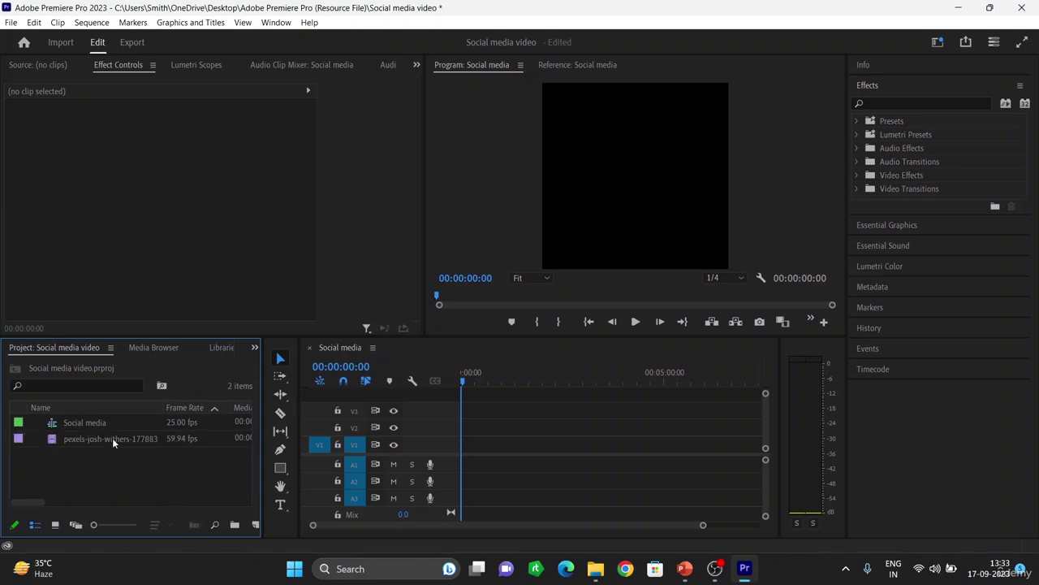
left_click_drag(112, 437, 469, 449)
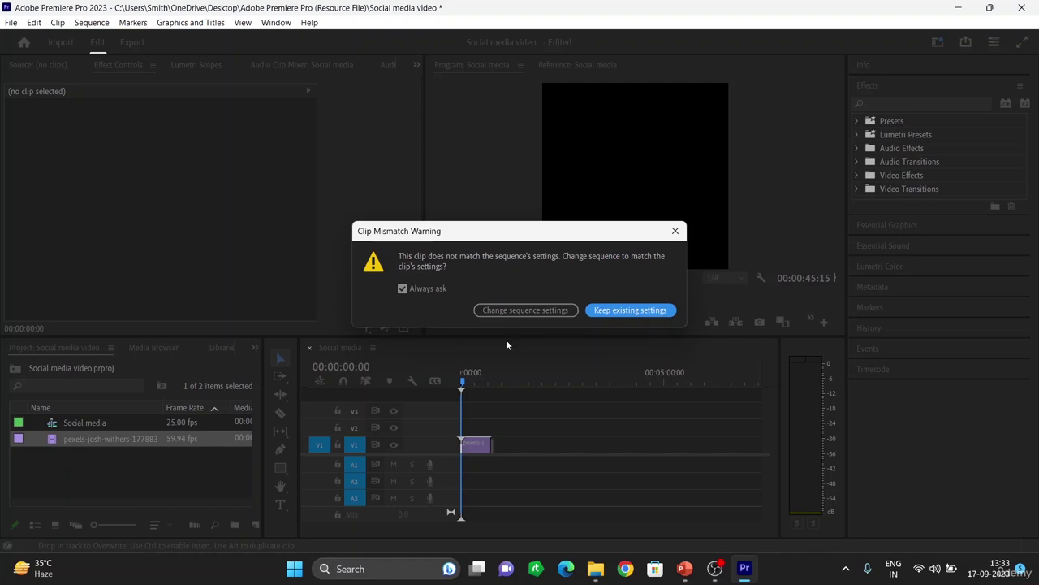
left_click(628, 310)
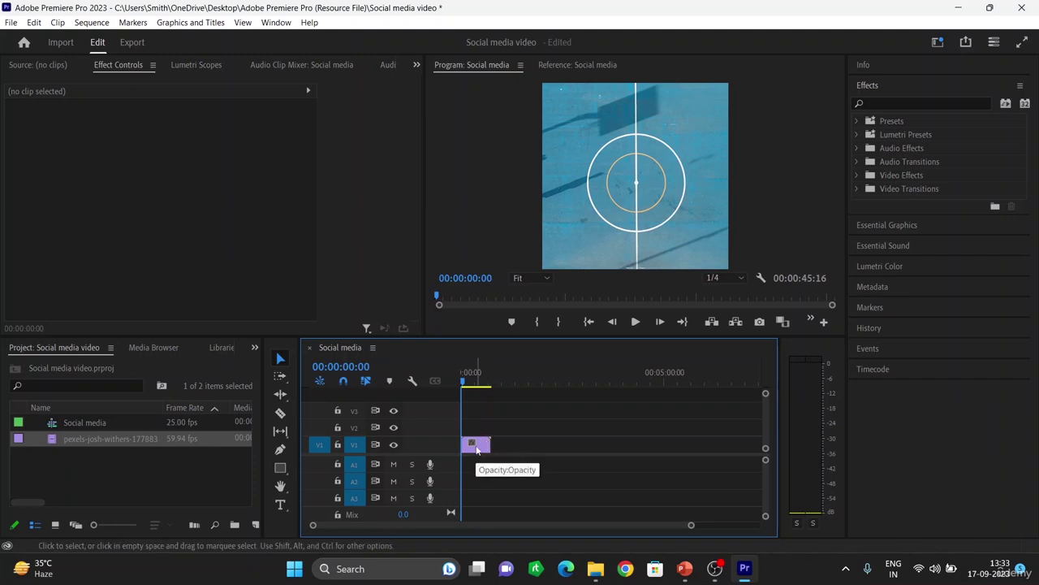
key("equal")
key("equal")
key("equal")
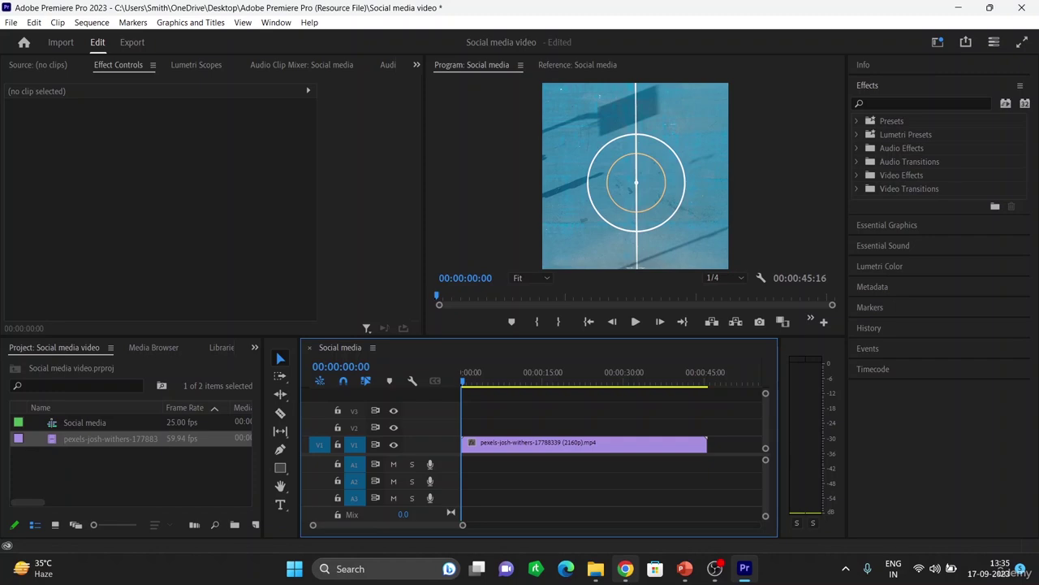
- Switch to Chrome and search Google for "video duration in instagram"
left_click(626, 568)
left_click(494, 289)
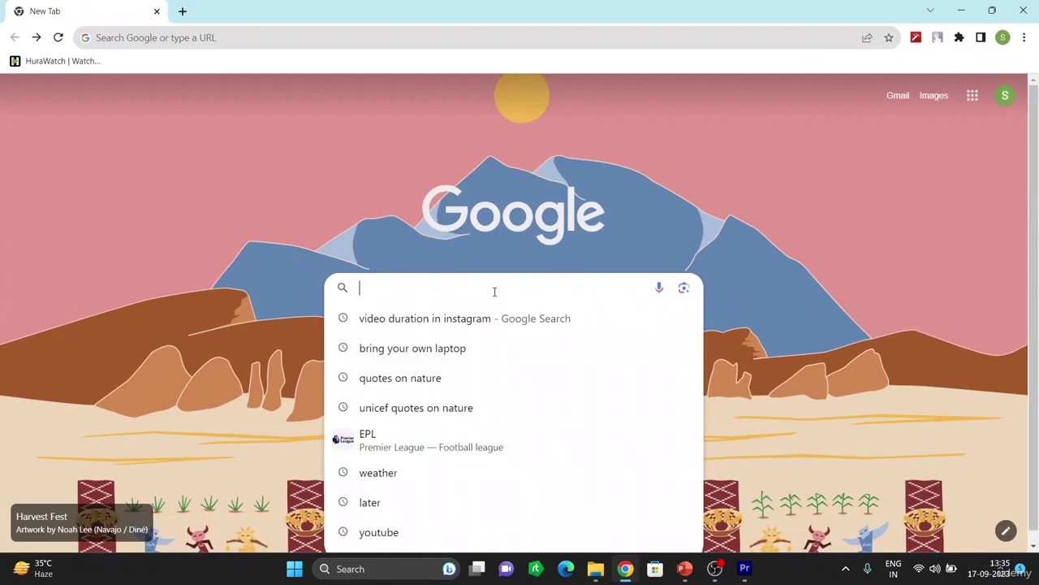
key("Down")
key("Return")
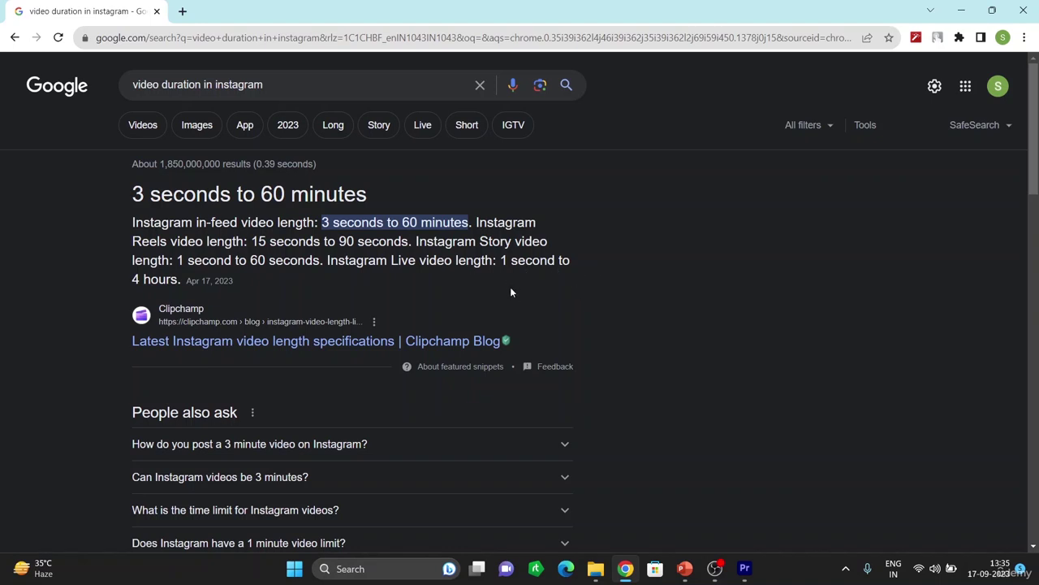
- Change the Google search to "video duration in facebook" and run it
left_click(273, 83)
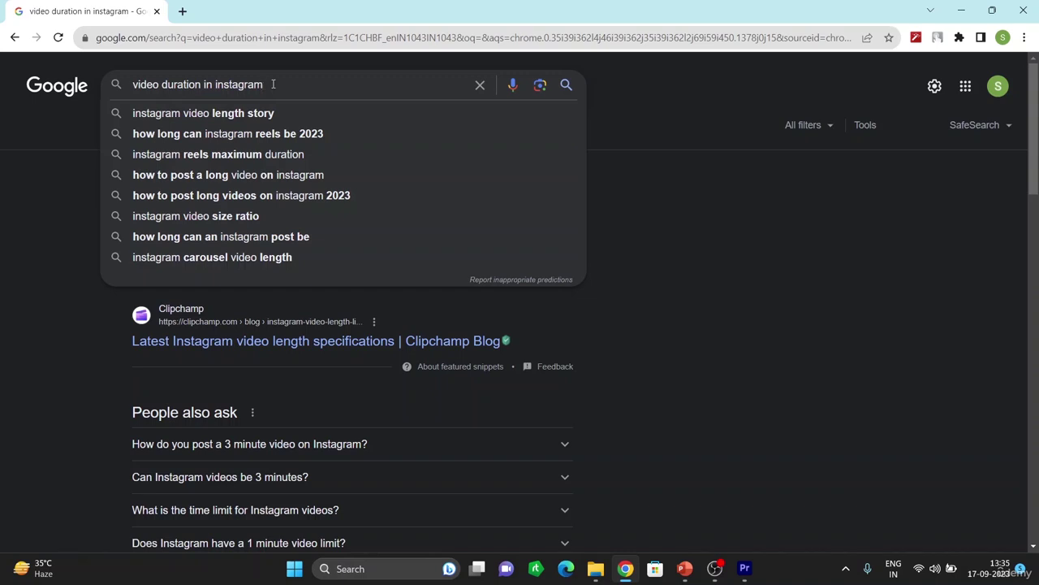
key("BackSpace")
key("BackSpace")
key("BackSpace")
key("BackSpace")
key("BackSpace")
key("BackSpace")
key("BackSpace")
key("BackSpace")
key("BackSpace")
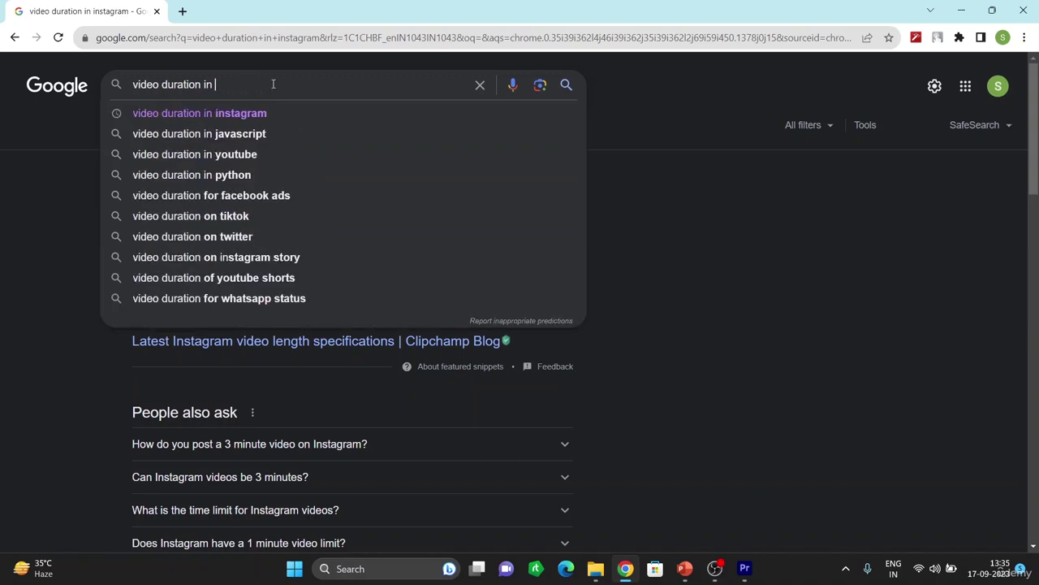
type("fac")
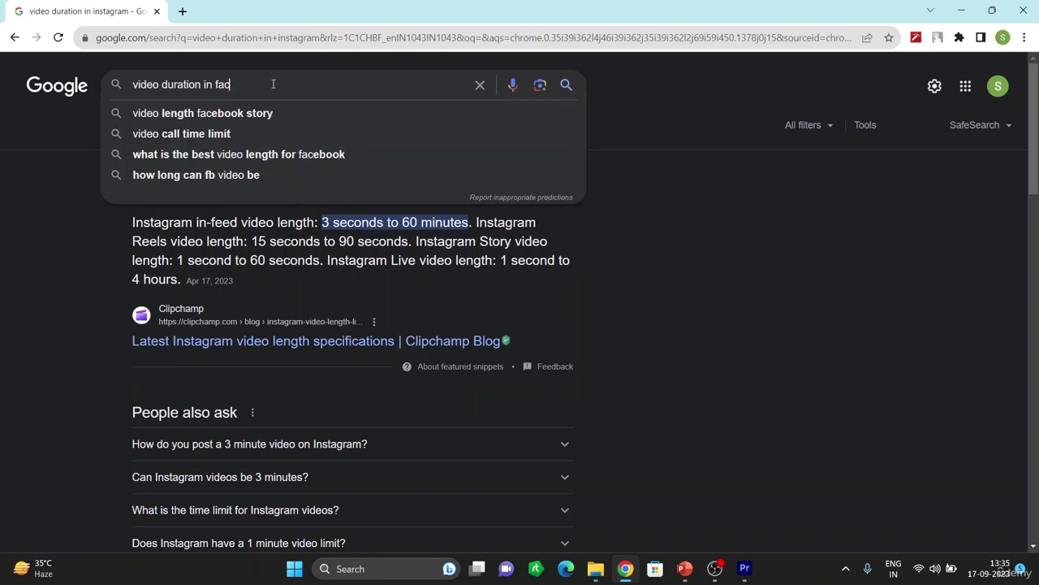
type("ebo")
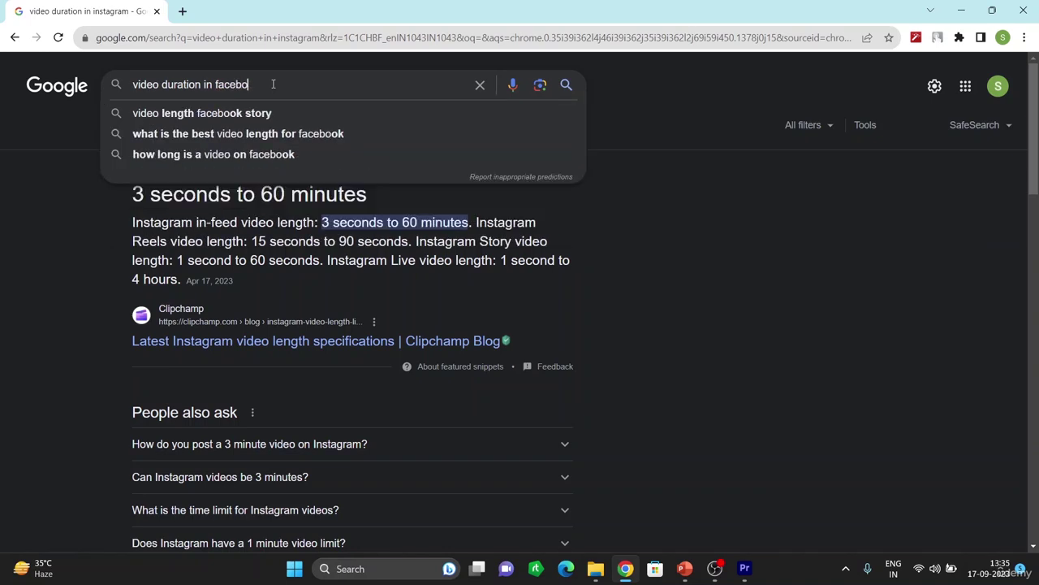
type("ok")
key("Return")
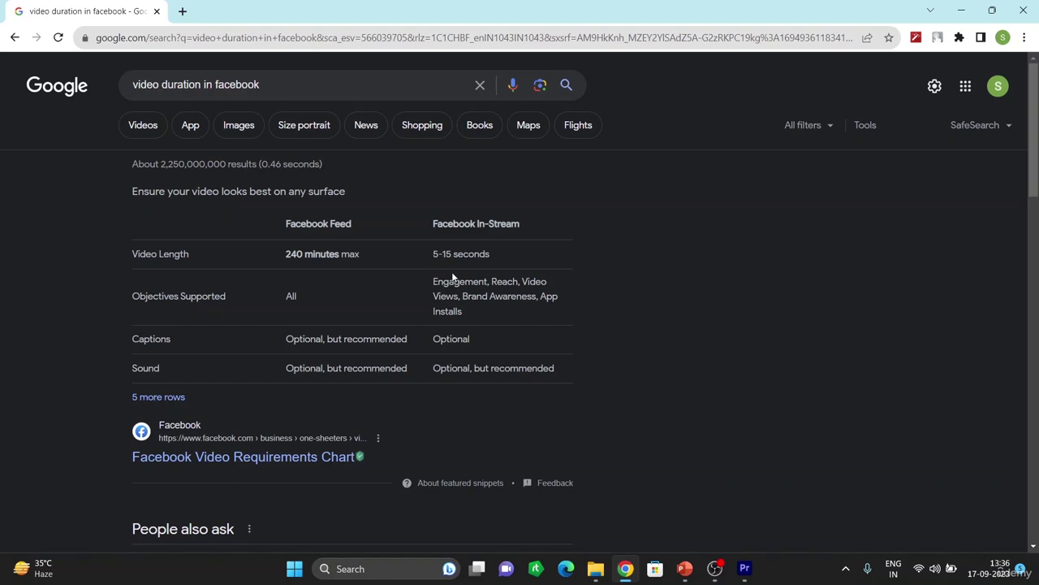
- Change the Google search to "video duration in twitter" and run it
left_click(248, 81)
key("BackSpace")
key("BackSpace")
key("BackSpace")
key("BackSpace")
key("BackSpace")
key("BackSpace")
key("BackSpace")
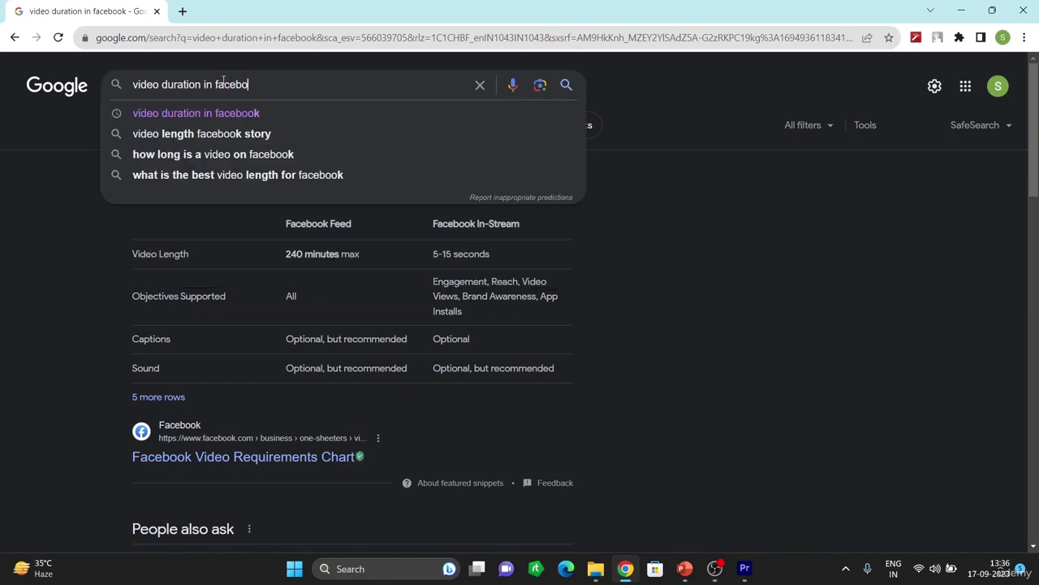
key("BackSpace")
type("t")
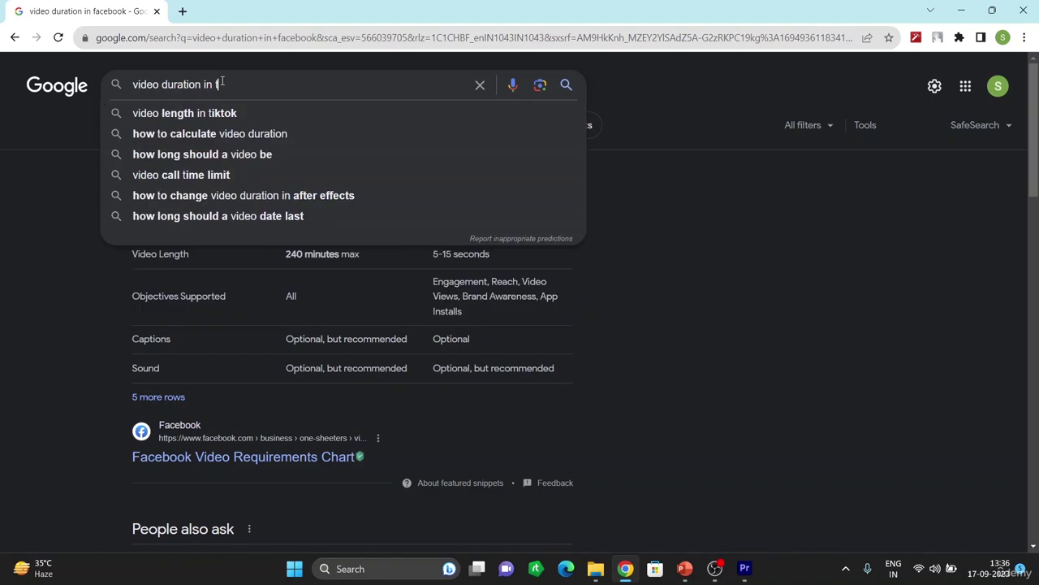
type("witter")
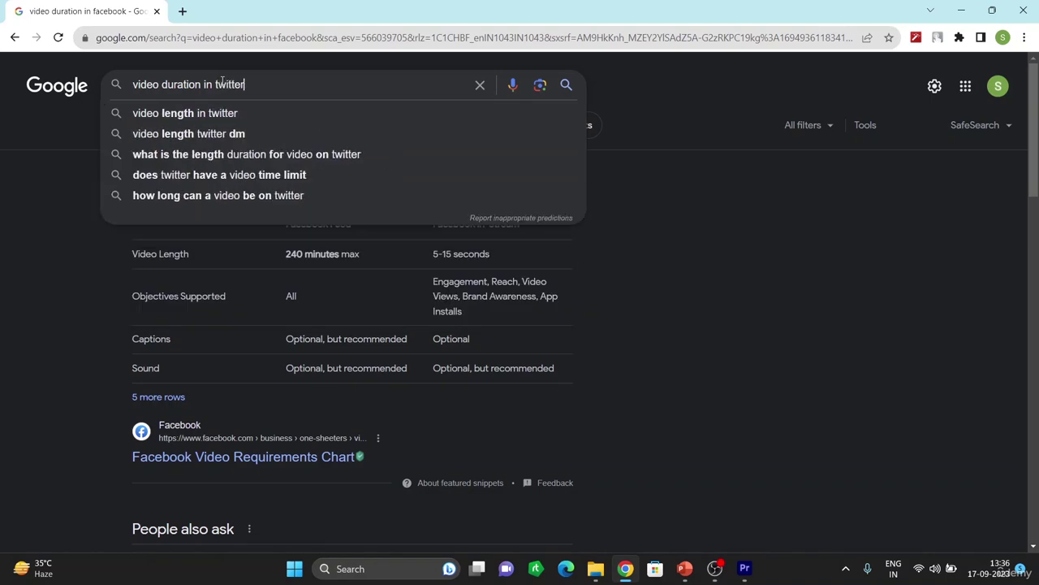
key("Return")
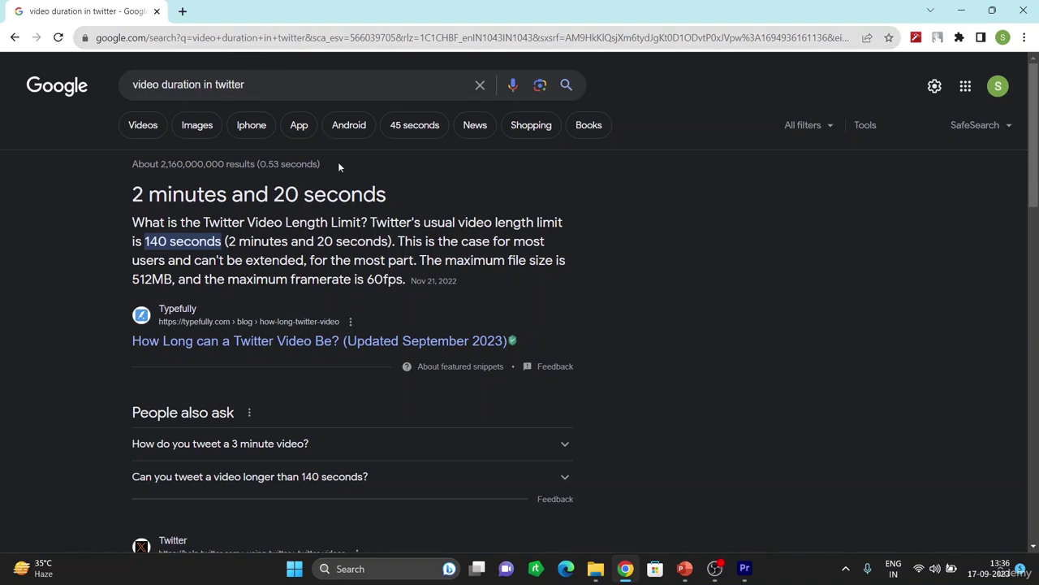
- Switch to Premiere Pro, look over the enlarged Effect Controls, Lumetri Scopes and Source panels, and restore the normal layout
left_click(746, 569)
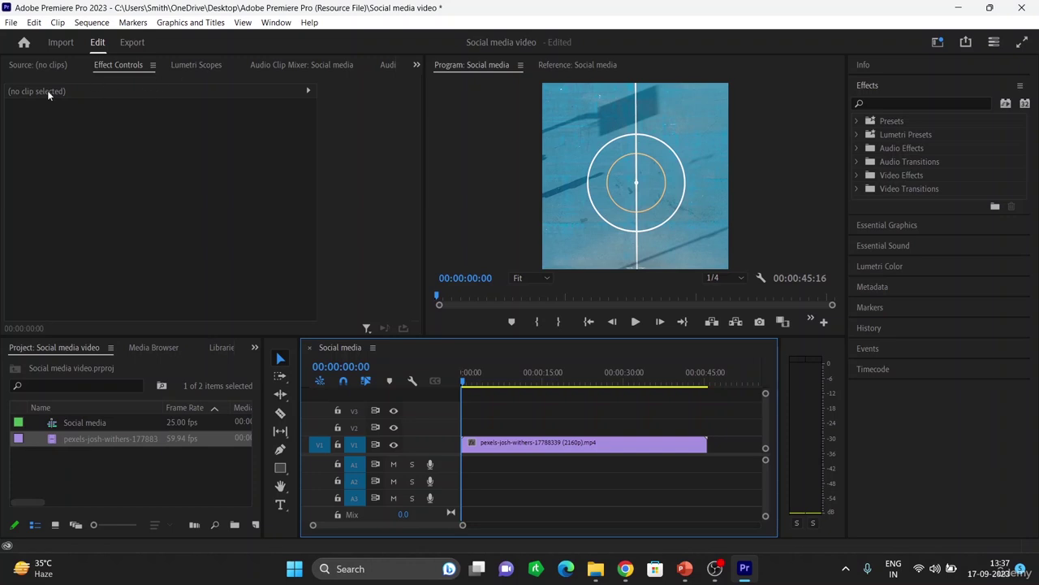
left_click(152, 65)
key("Escape")
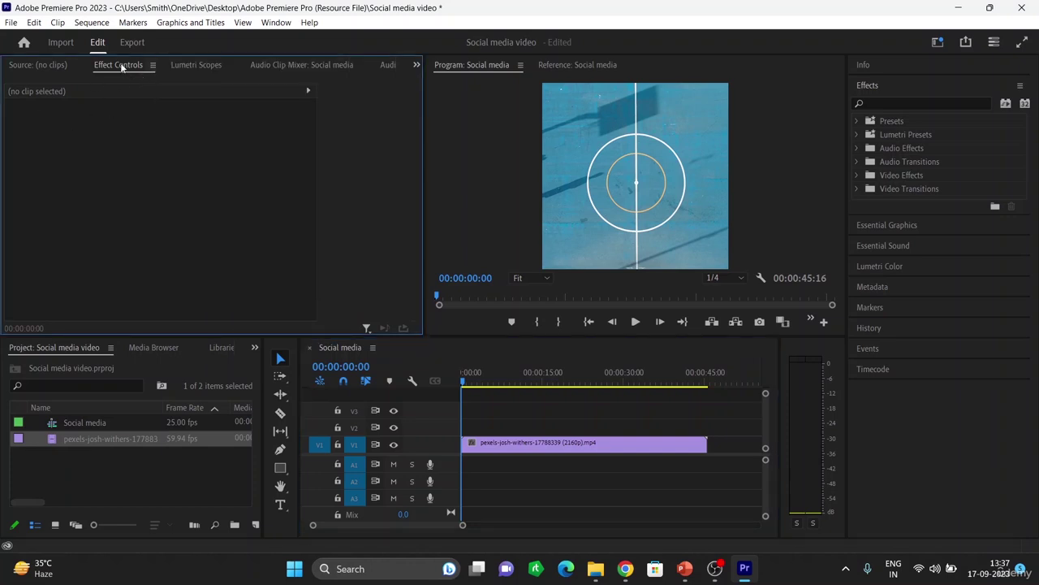
key("grave")
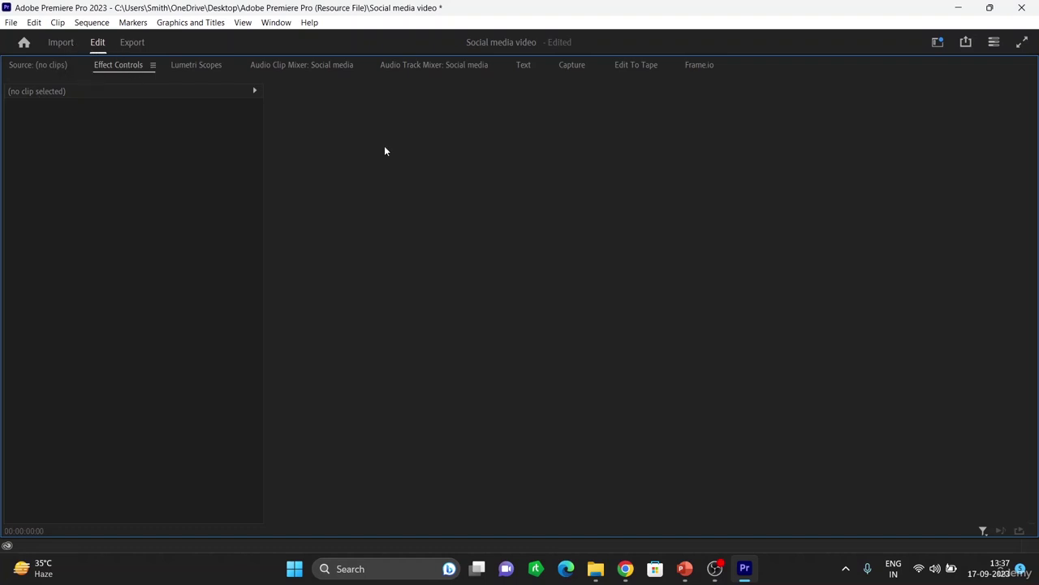
left_click(185, 67)
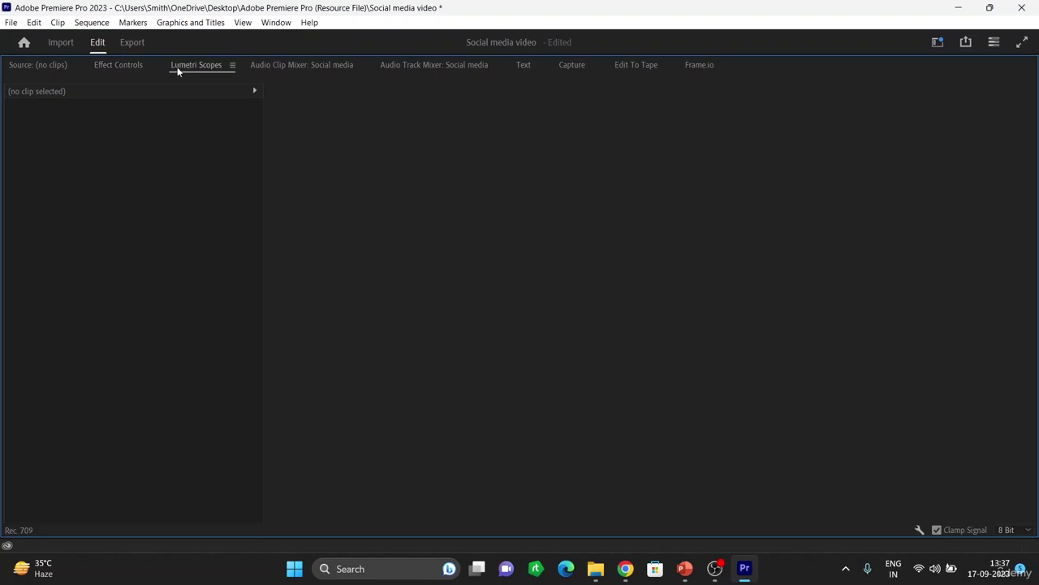
left_click(134, 65)
left_click(32, 67)
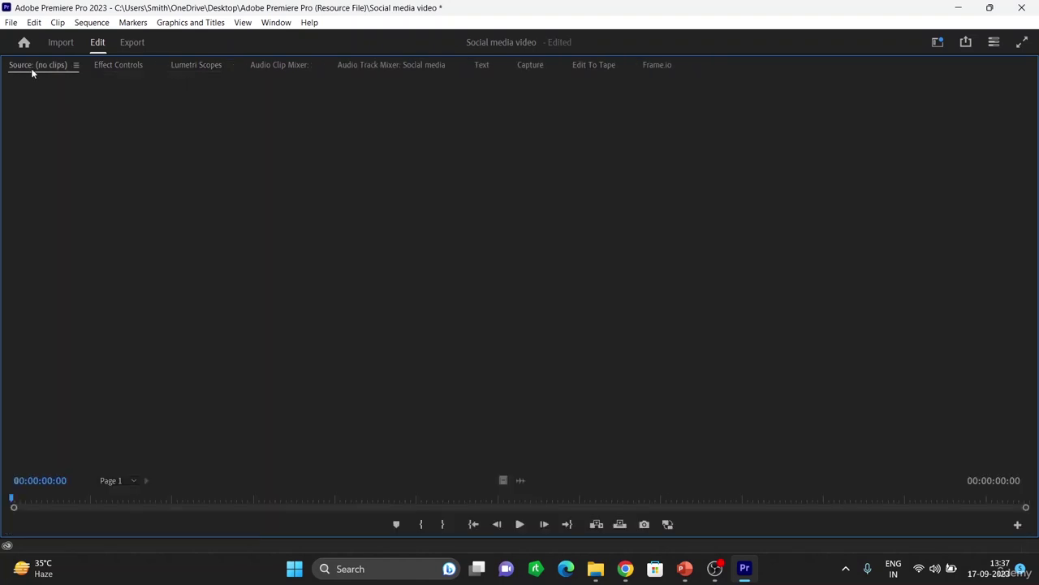
double_click(31, 68)
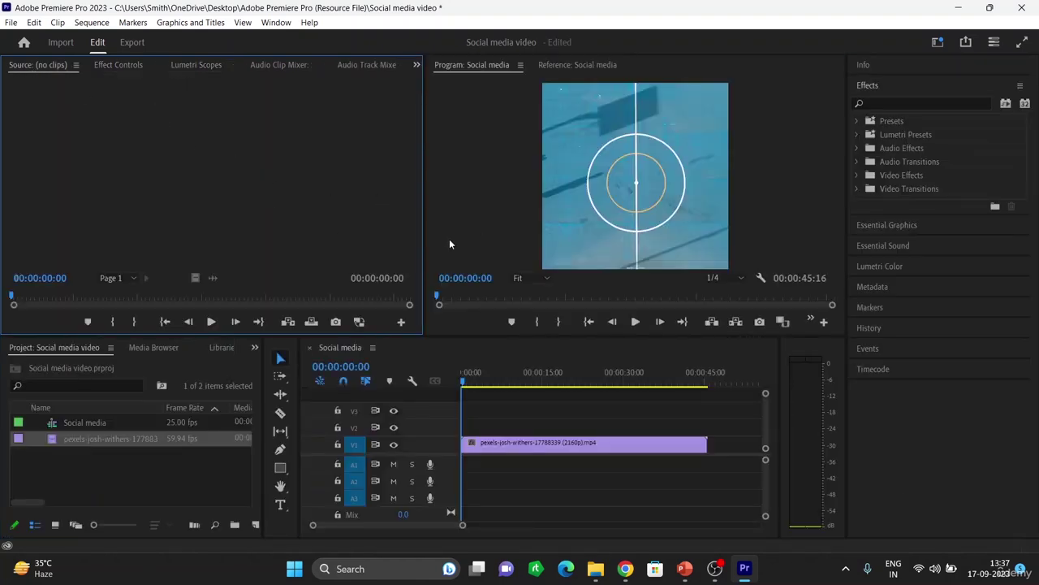
- Select the clip on V1, show its effect controls and set its position to 765, 666
left_click(582, 452)
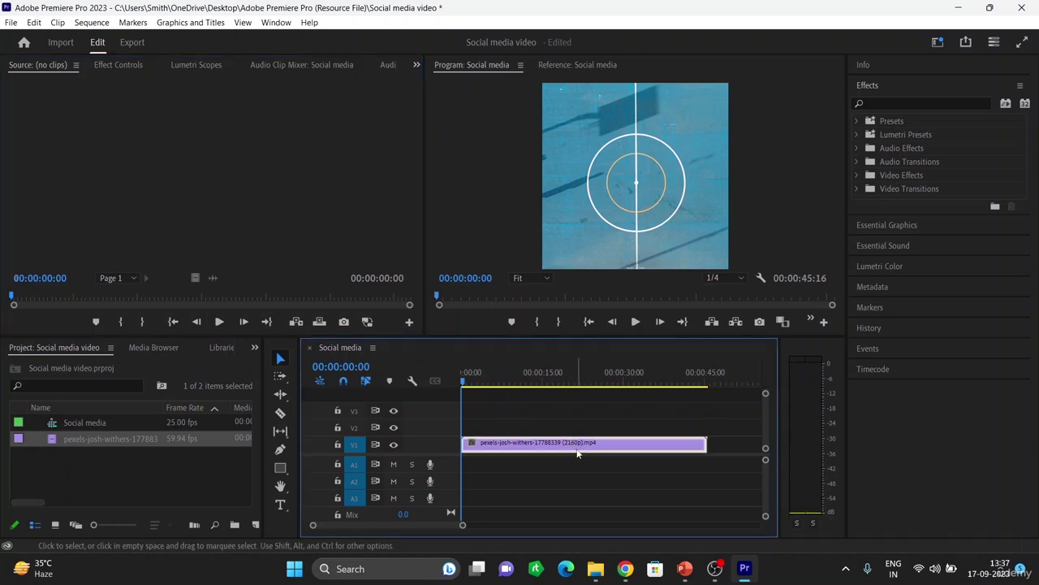
left_click(110, 64)
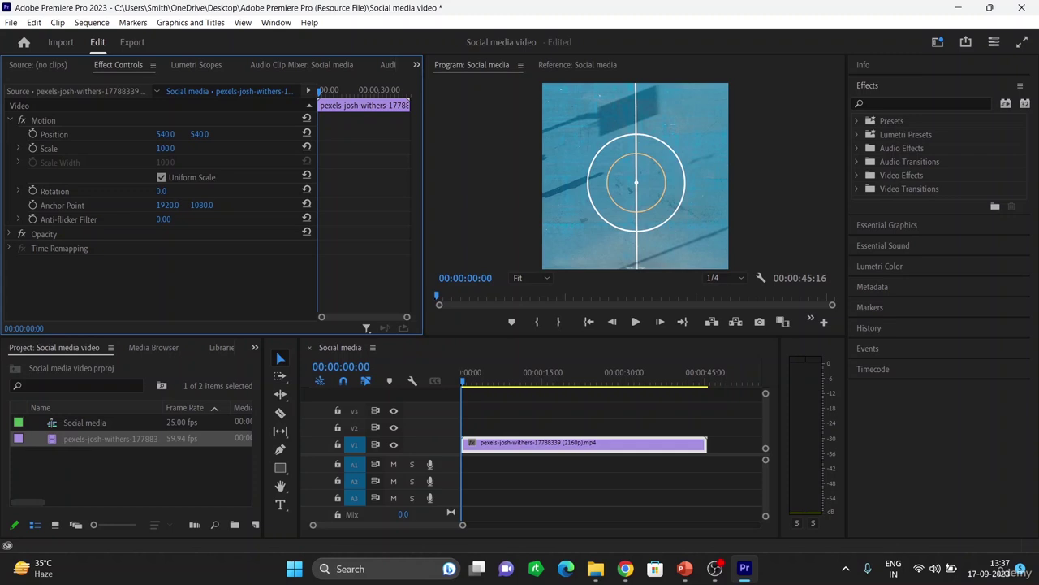
left_click_drag(166, 134, 348, 134)
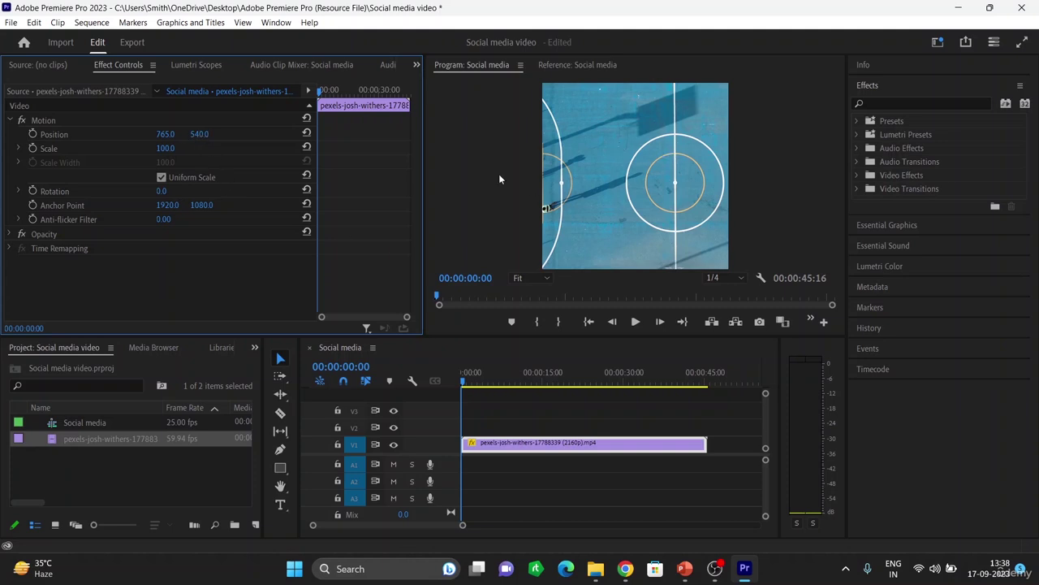
left_click_drag(197, 134, 299, 134)
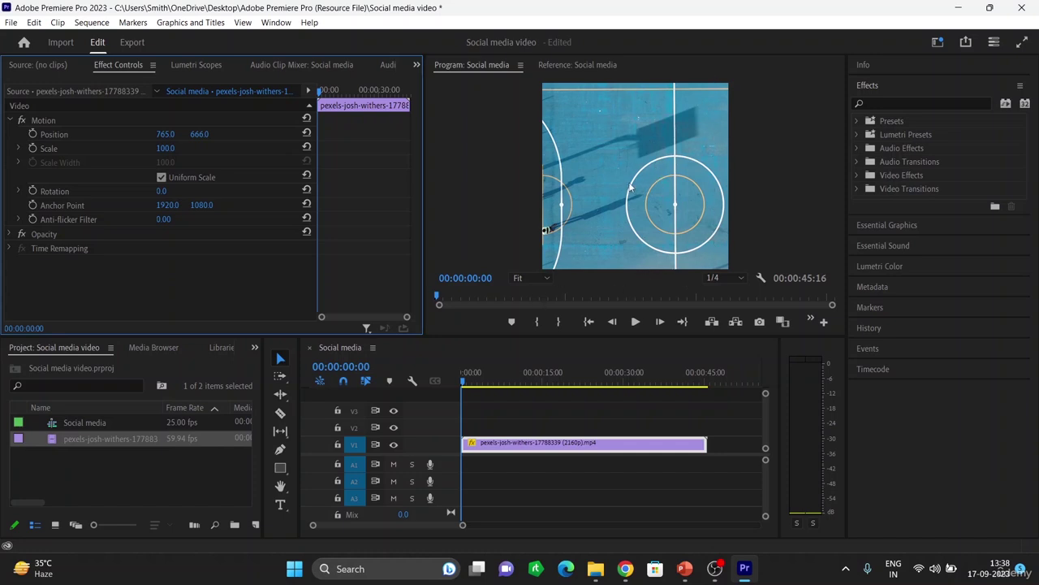
- Reset the clip's position to its default and set its scale to 35
left_click(307, 134)
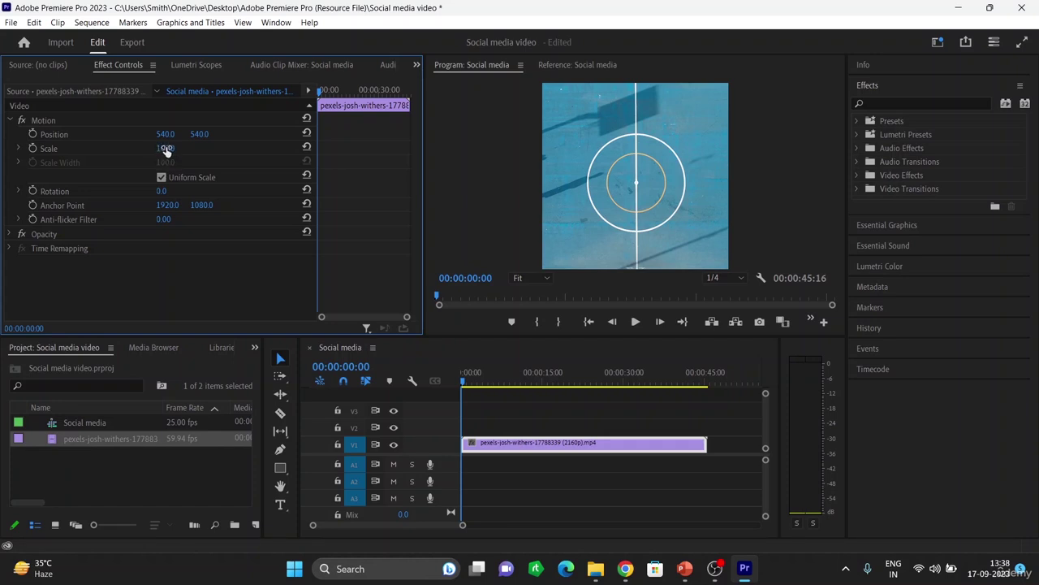
left_click_drag(165, 150, 112, 150)
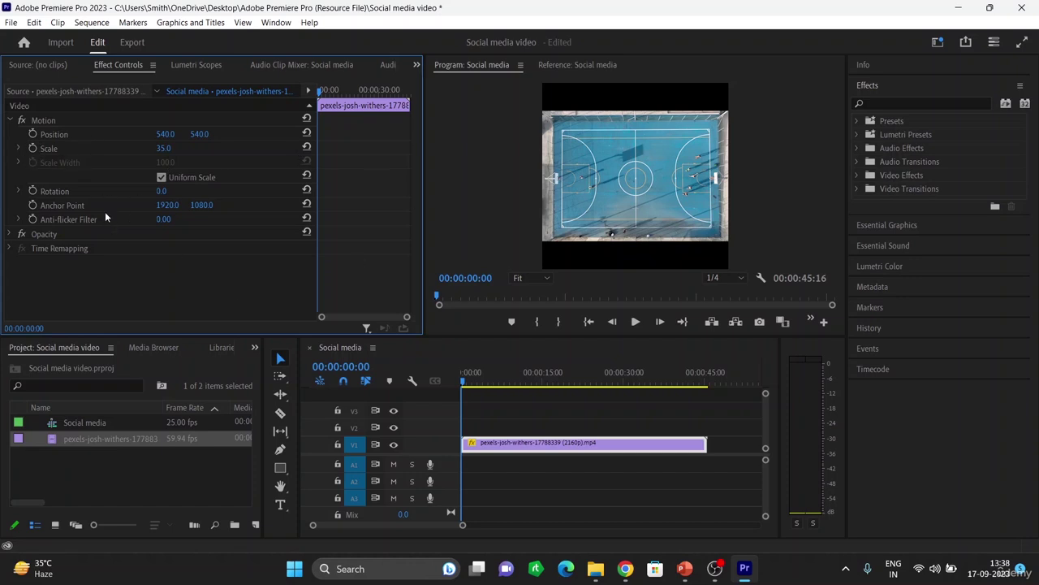
- Try rotating the clip to 90° and 71°, and return its rotation to 0°
left_click(155, 194)
type("12")
key("Return")
left_click_drag(165, 191, 229, 191)
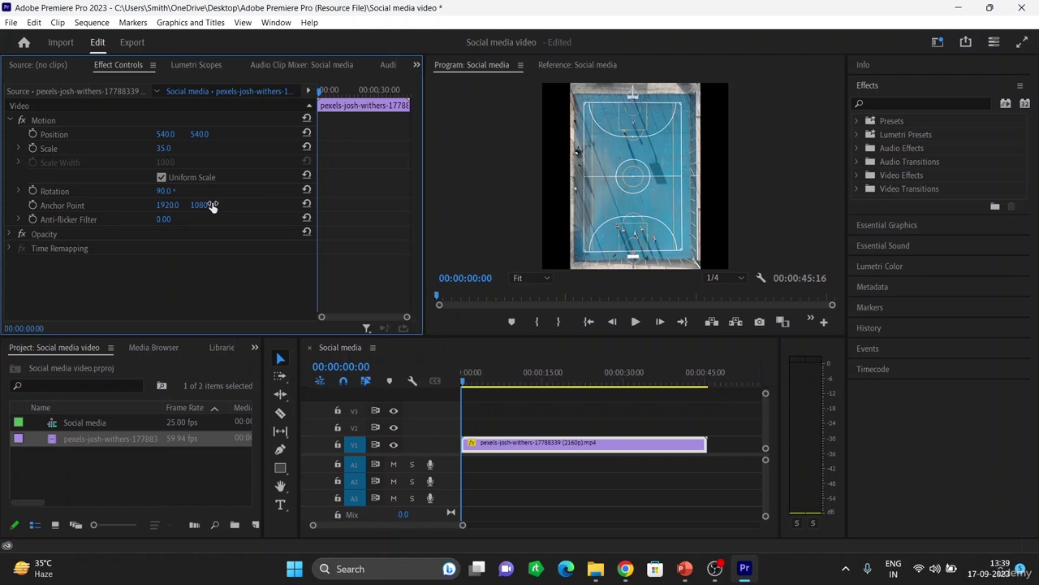
mouse_move(164, 191)
left_mouse_down()
mouse_move(252, 190)
mouse_move(144, 191)
mouse_move(152, 191)
left_mouse_up()
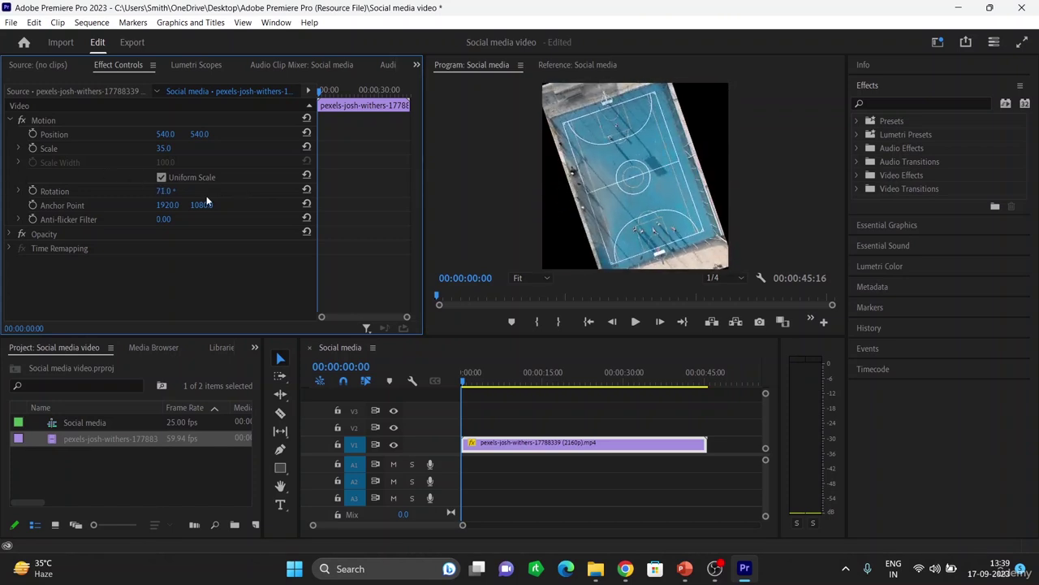
left_click(170, 190)
key("BackSpace")
key("BackSpace")
key("BackSpace")
key("BackSpace")
type("00")
key("Return")
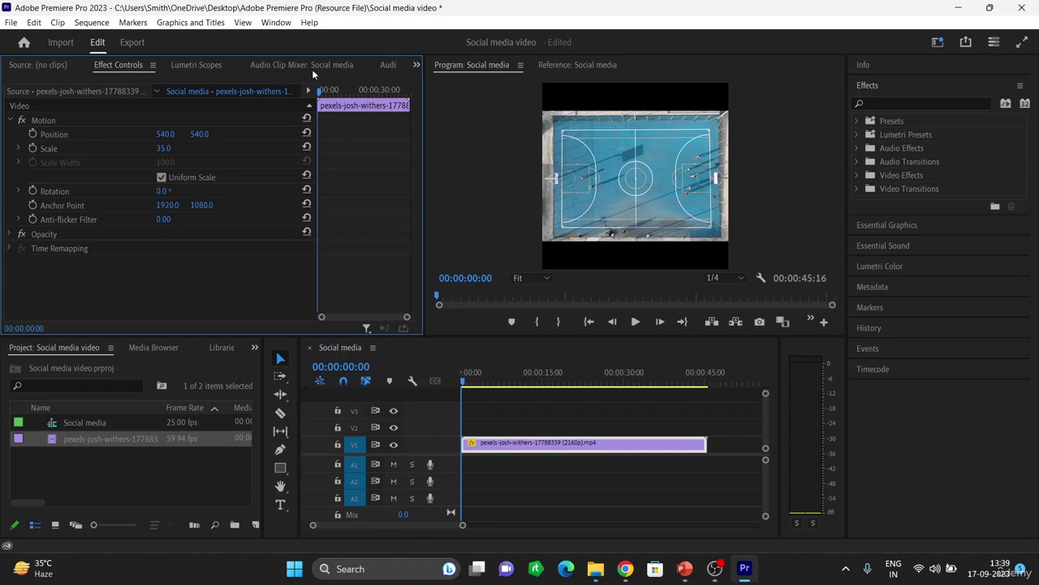
- Look through the Lumetri Color settings, the Video Effects categories and the Dissolve group of Video Transitions
left_click(416, 65)
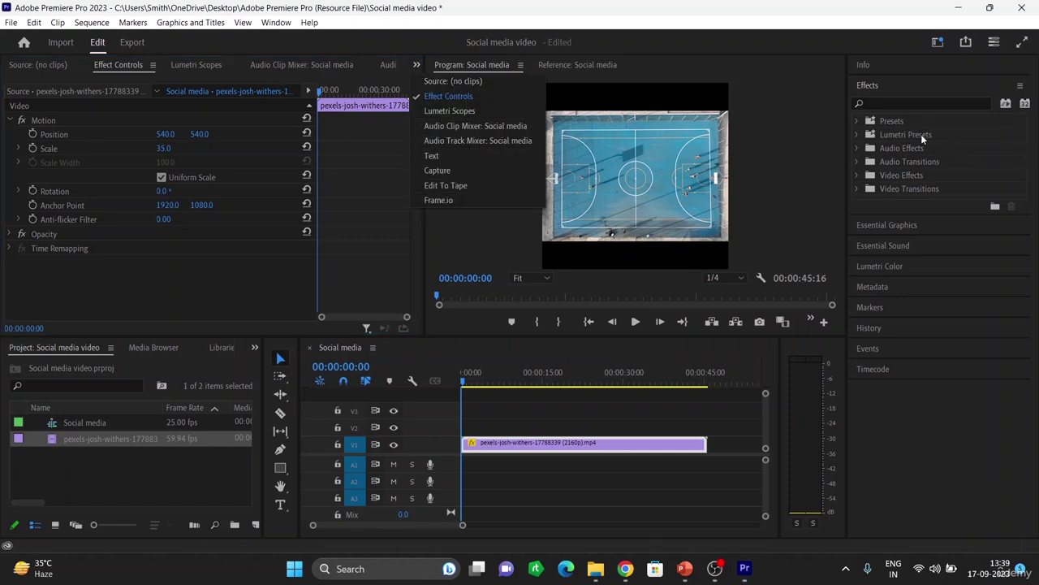
left_click(891, 266)
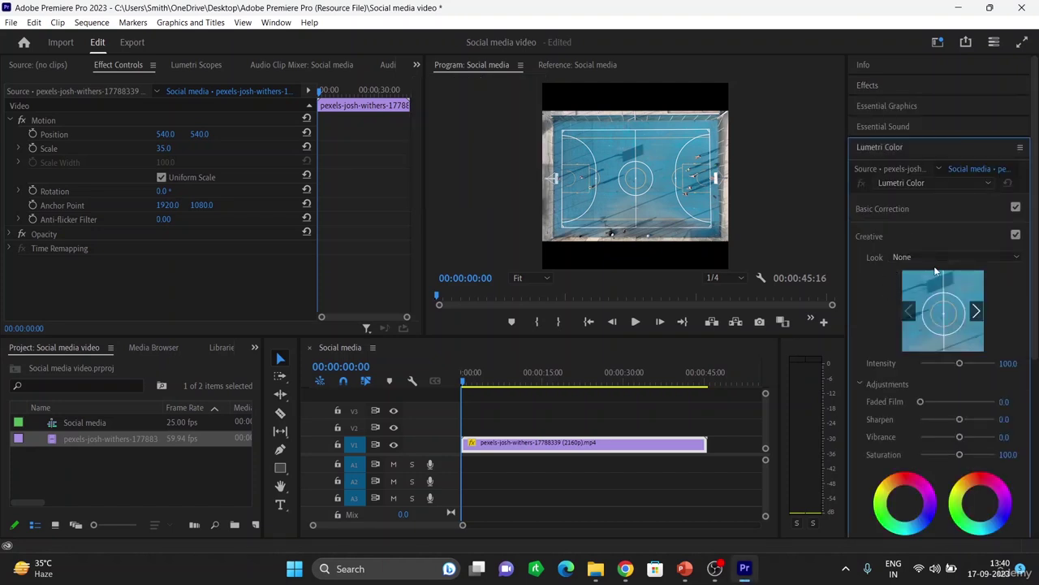
left_click(866, 84)
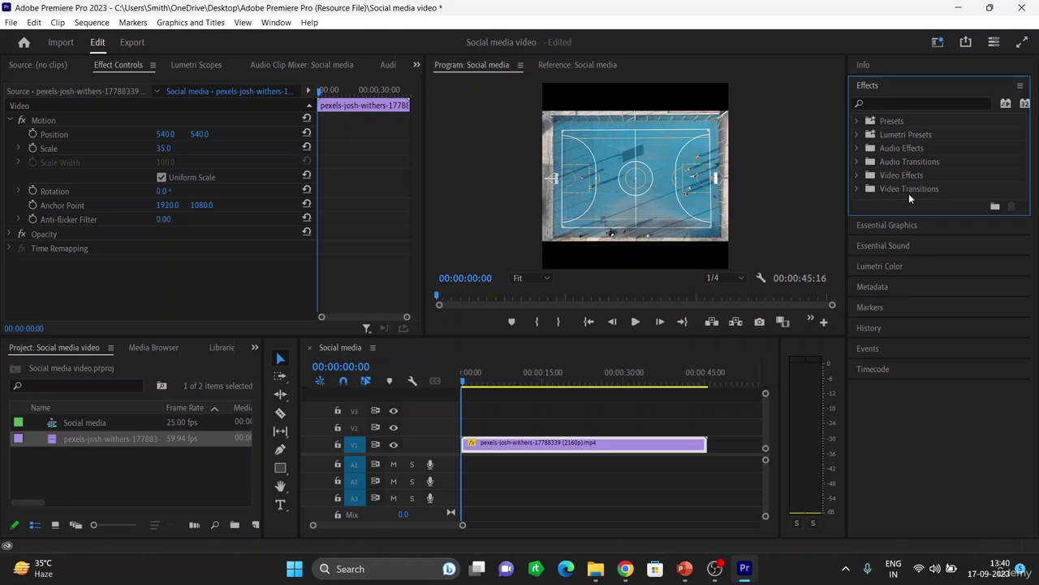
left_click(861, 174)
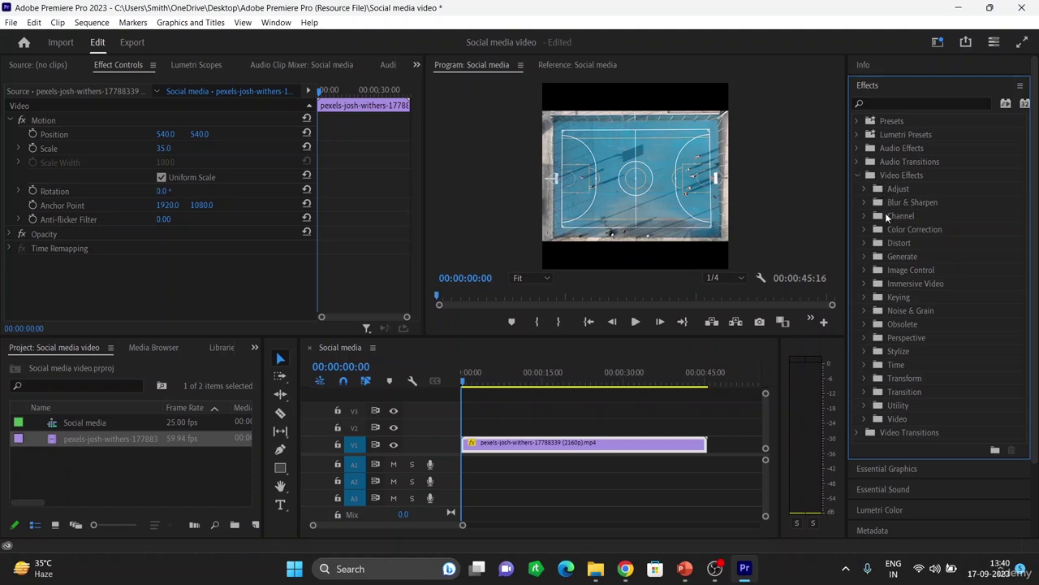
left_click(856, 175)
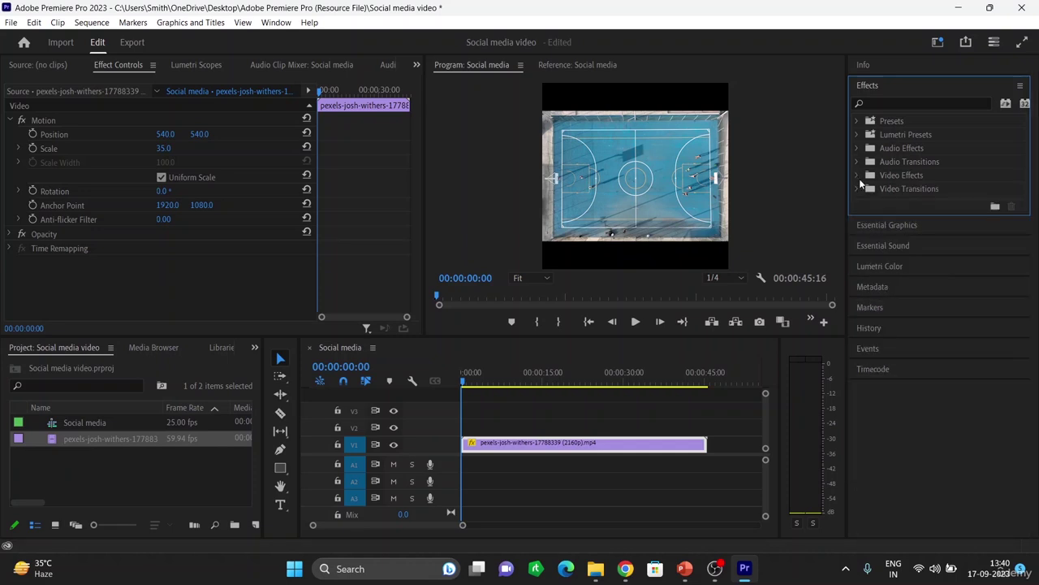
left_click(857, 188)
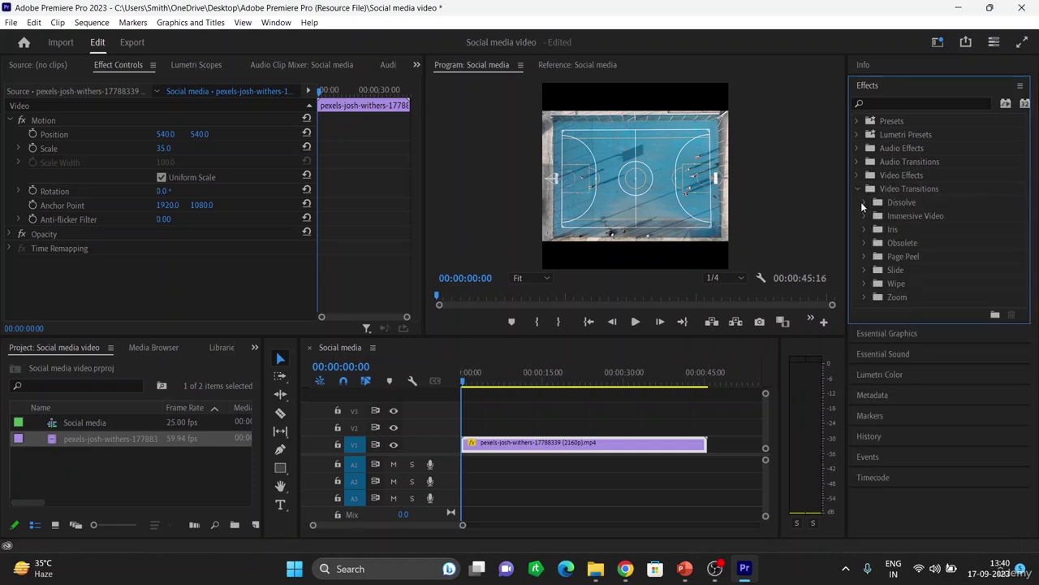
left_click(863, 202)
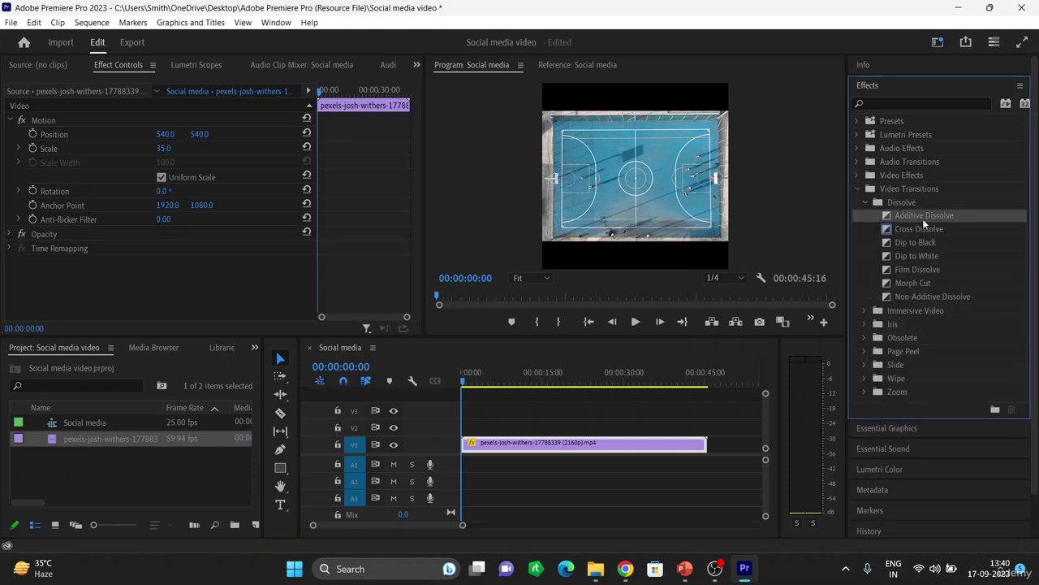
- Try the Additive Dissolve transition at the start of the V1 clip and delete it
mouse_move(929, 217)
left_mouse_down()
mouse_move(618, 430)
mouse_move(467, 443)
left_mouse_up()
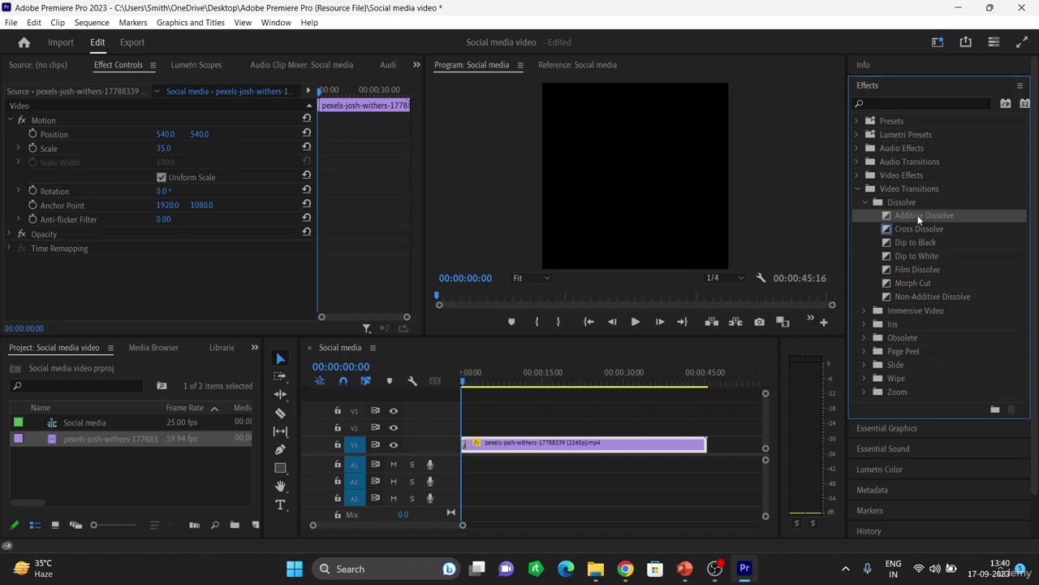
left_click(464, 445)
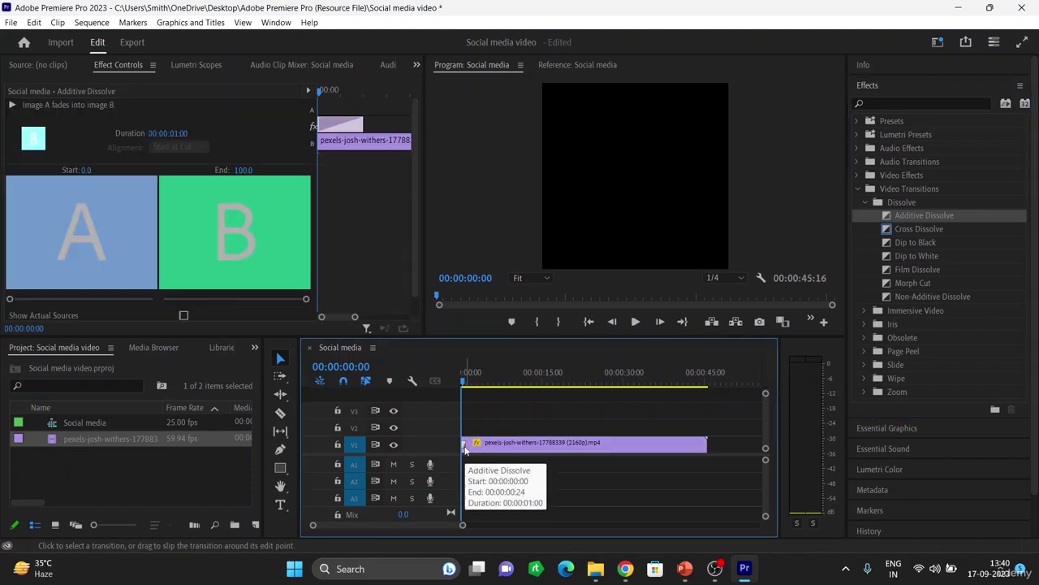
key("Delete")
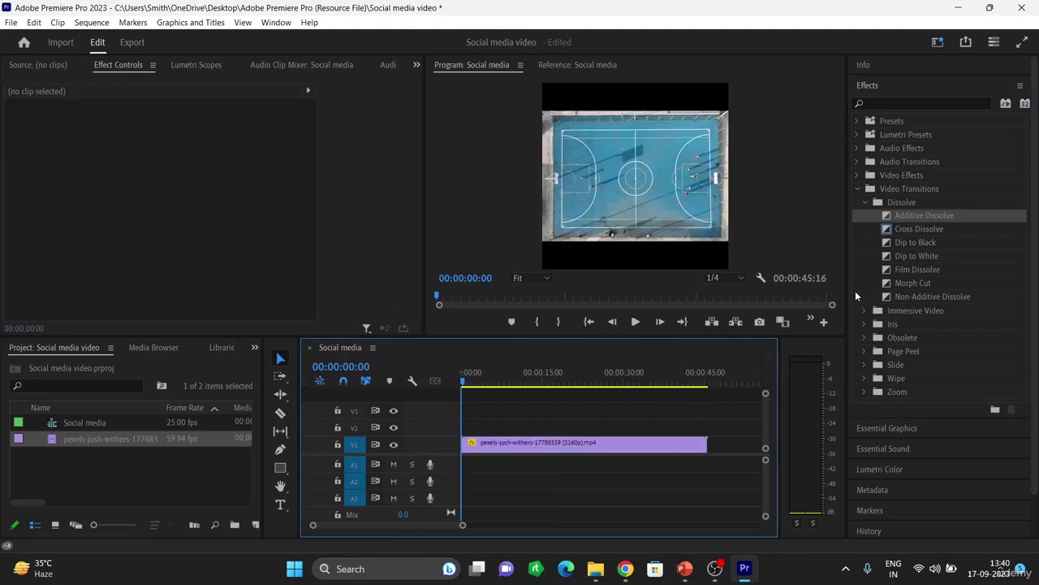
- Apply the Dip to Black transition to the start and end of the V1 clip, preview the opening and return to the sequence start
left_click(924, 228)
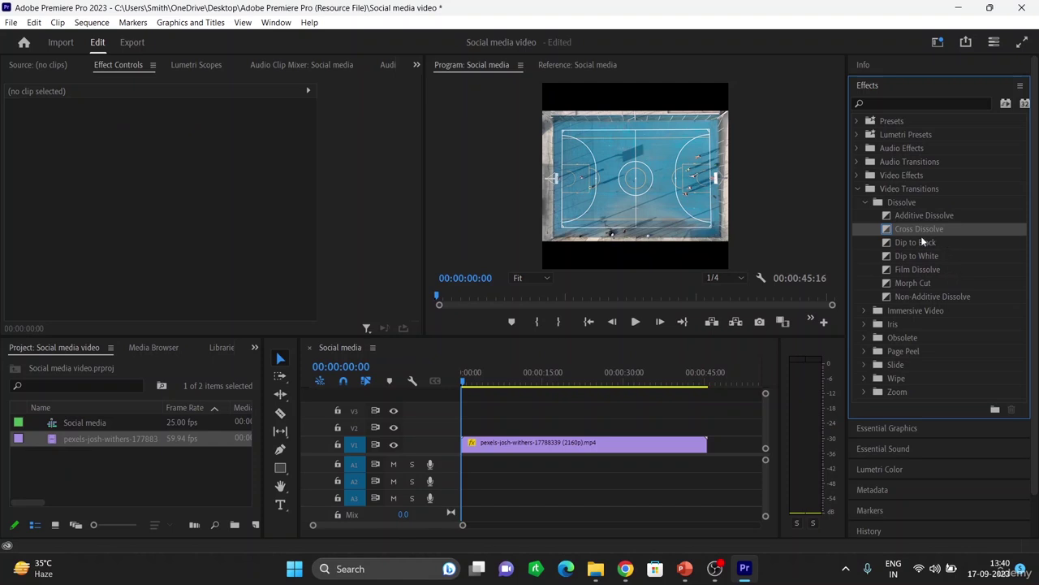
left_click(914, 243)
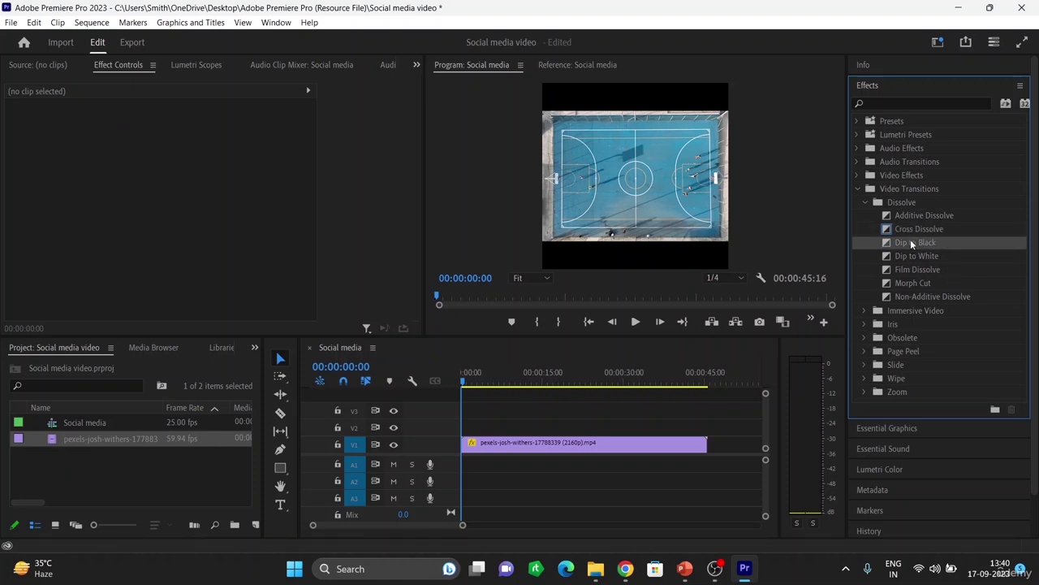
left_click_drag(910, 239, 459, 447)
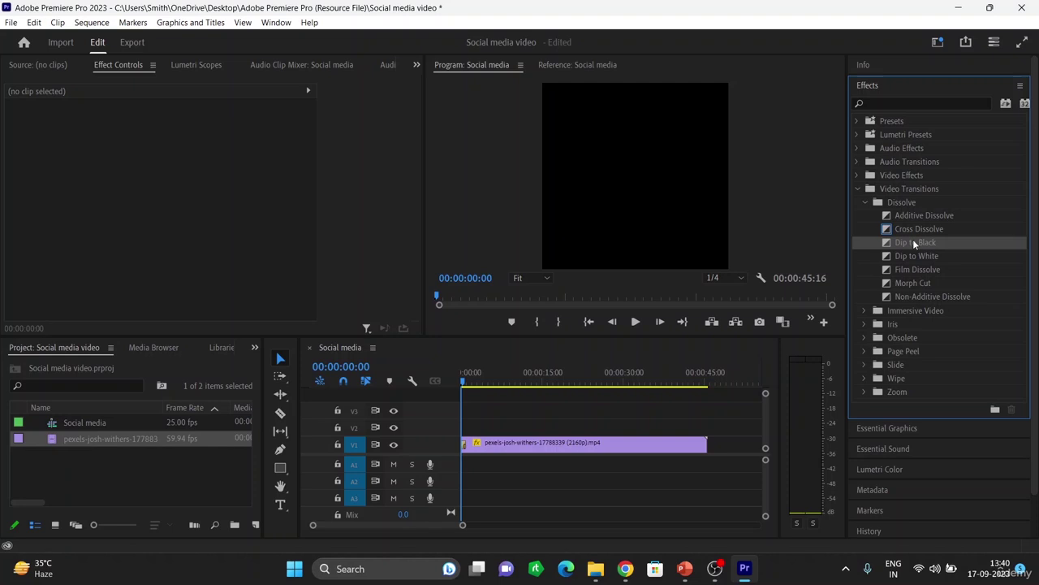
mouse_move(912, 239)
left_mouse_down()
mouse_move(808, 359)
mouse_move(705, 448)
left_mouse_up()
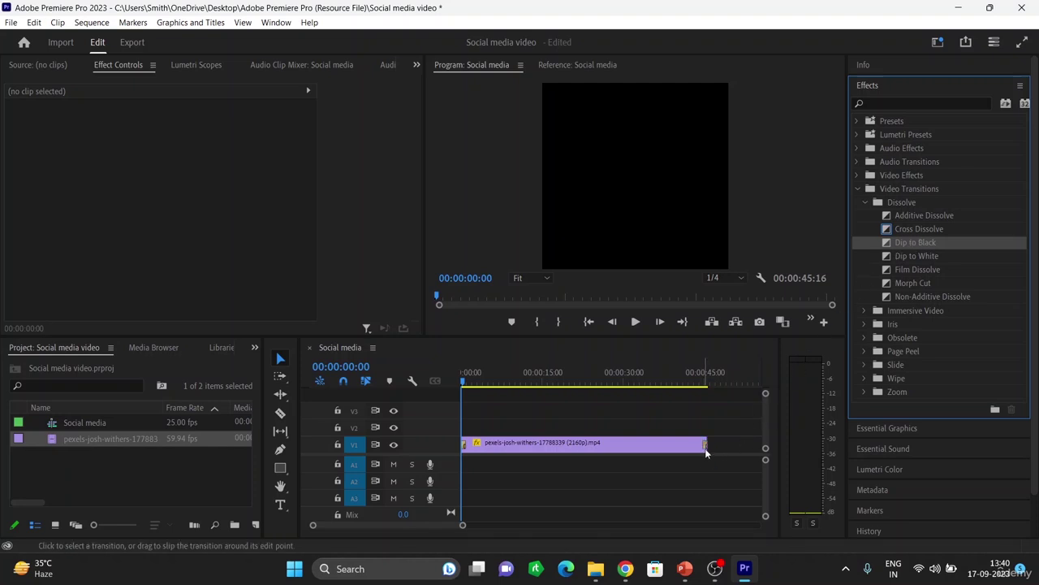
key("space")
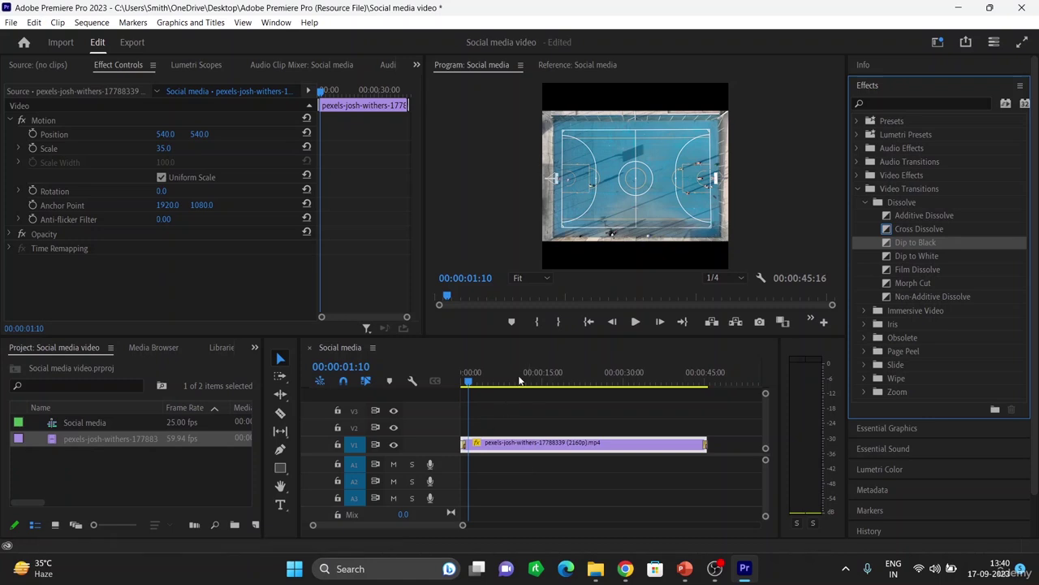
left_click(463, 380)
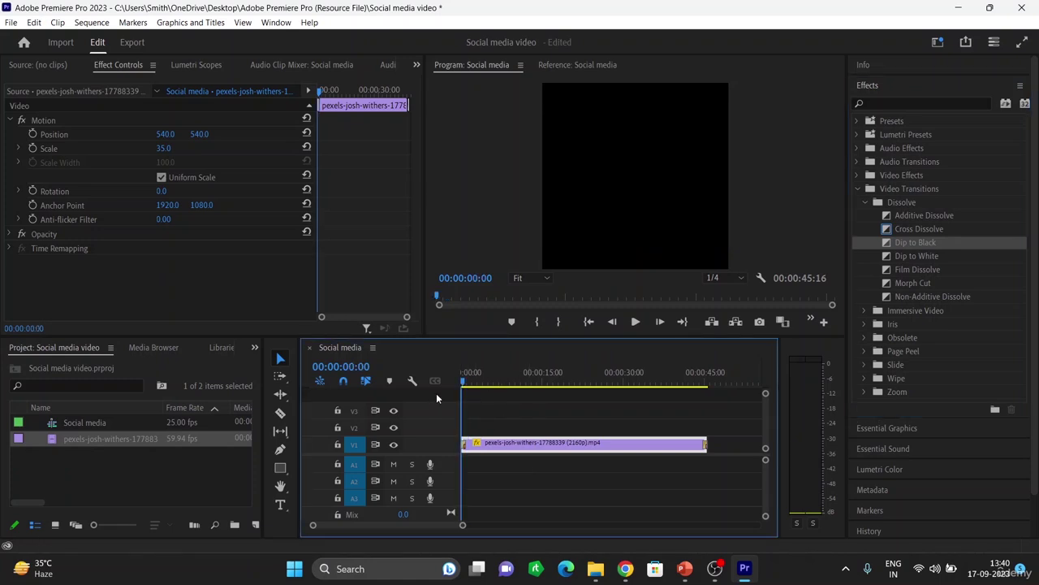
- Preview the opening and lengthen the Dip to Black transition at the V1 clip's start to 00:00:01:13
key("space")
key("space")
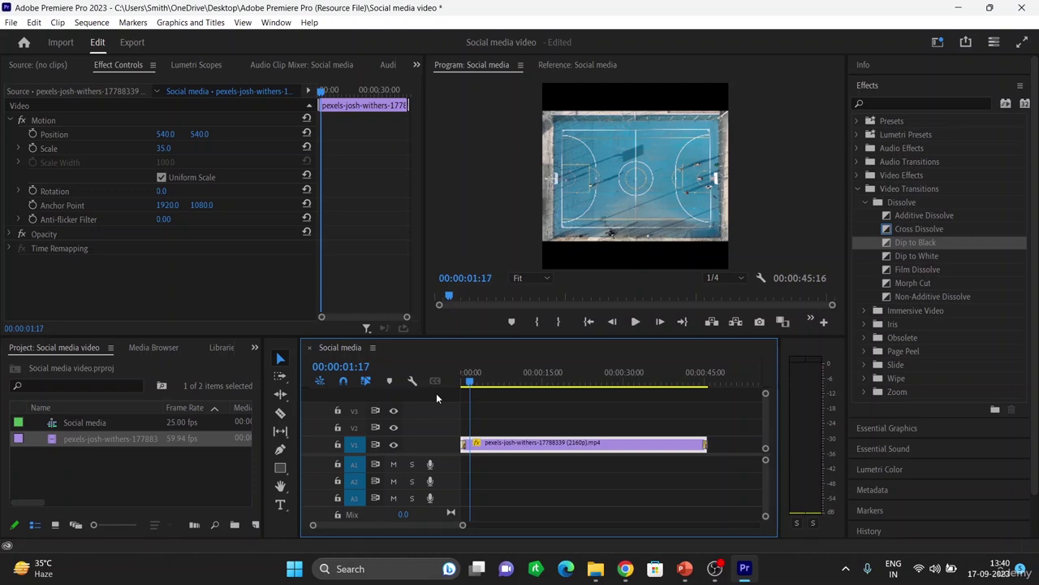
key("=")
key("=")
key("=")
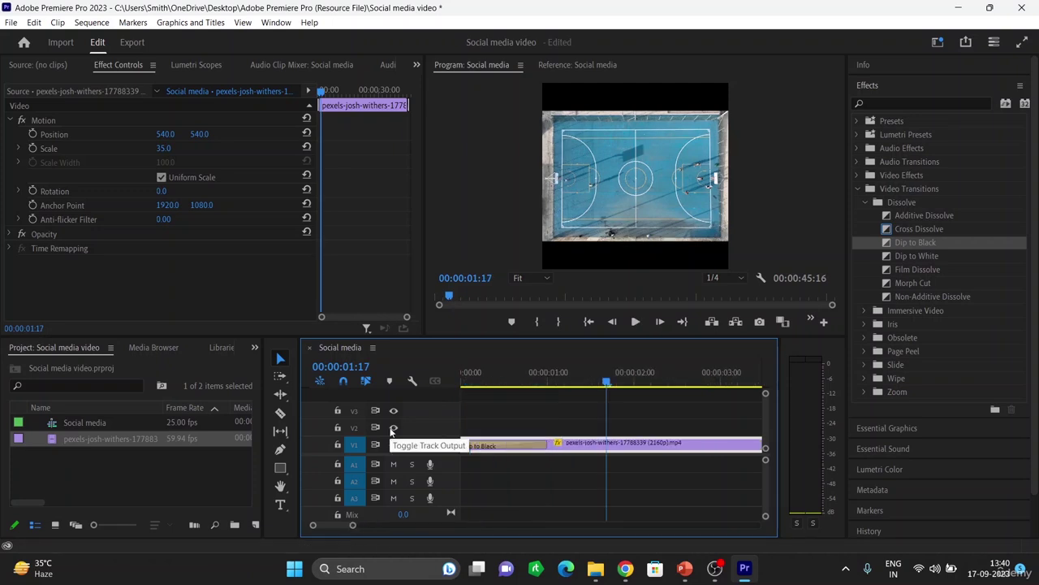
left_click(532, 446)
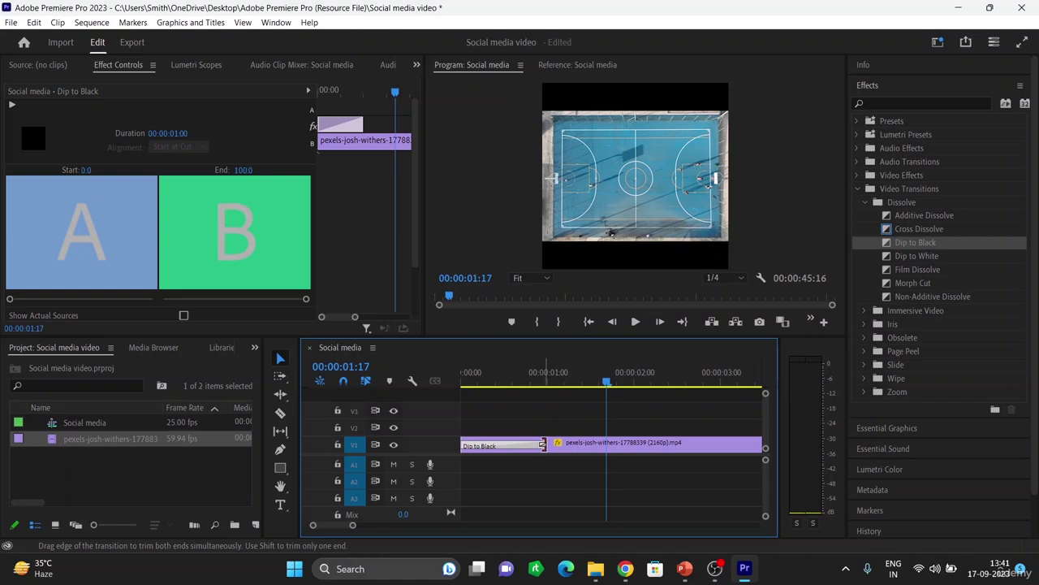
left_click_drag(547, 445, 594, 445)
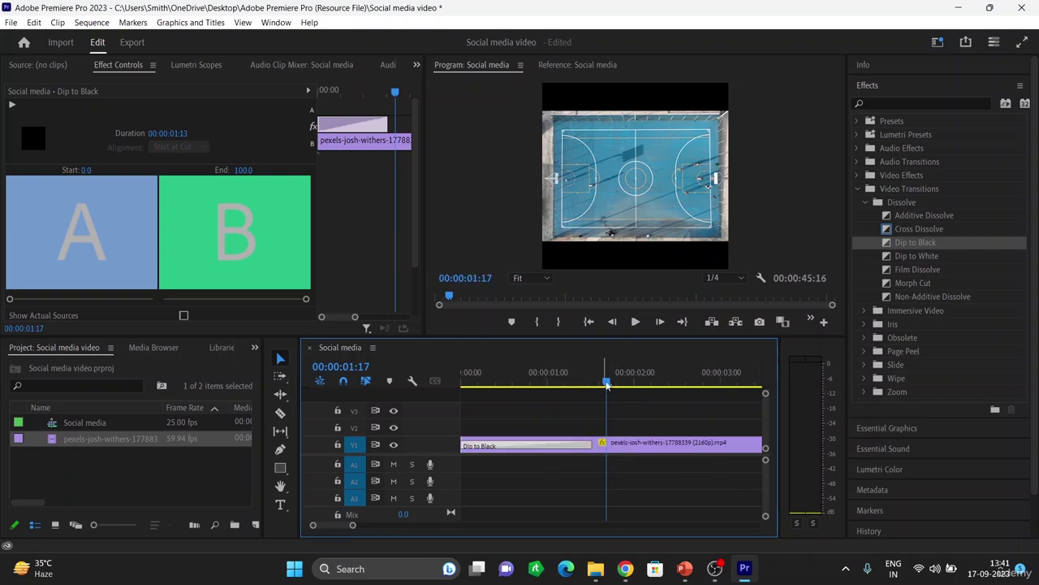
- Lengthen the Dip to Black transition at the end of the V1 clip to a duration of 00:00:02:00
left_click_drag(606, 382, 537, 394)
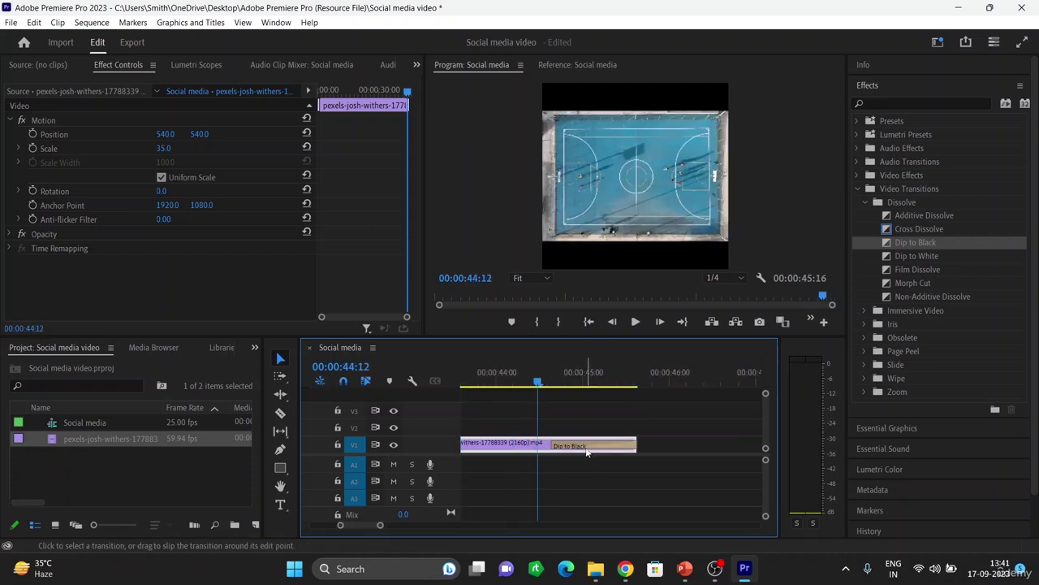
left_click(553, 446)
left_click_drag(553, 445, 464, 445)
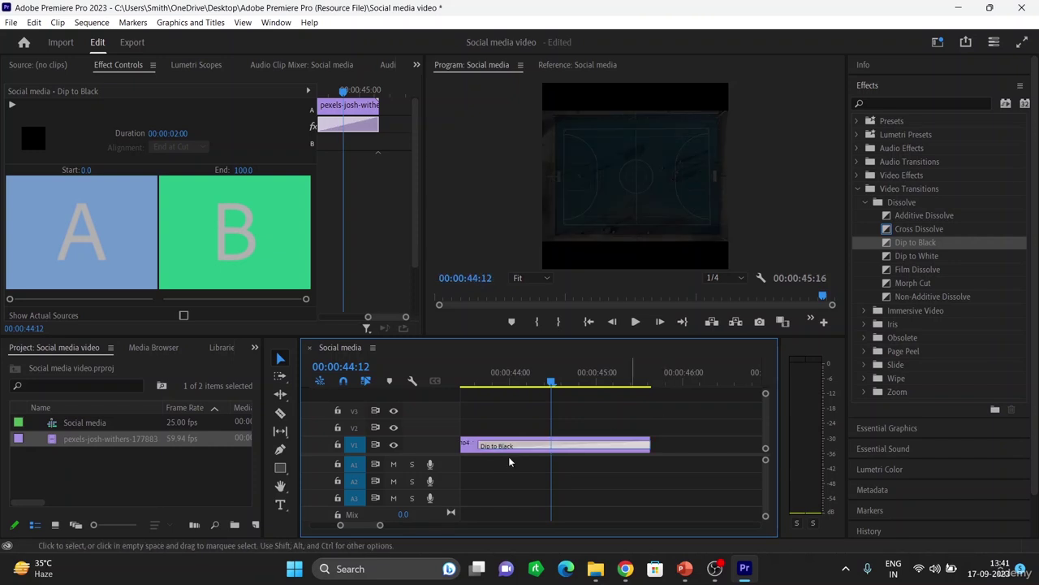
- Preview the Dip to Black transitions at both ends of the V1 clip and return to the sequence start
left_click_drag(551, 382, 330, 382)
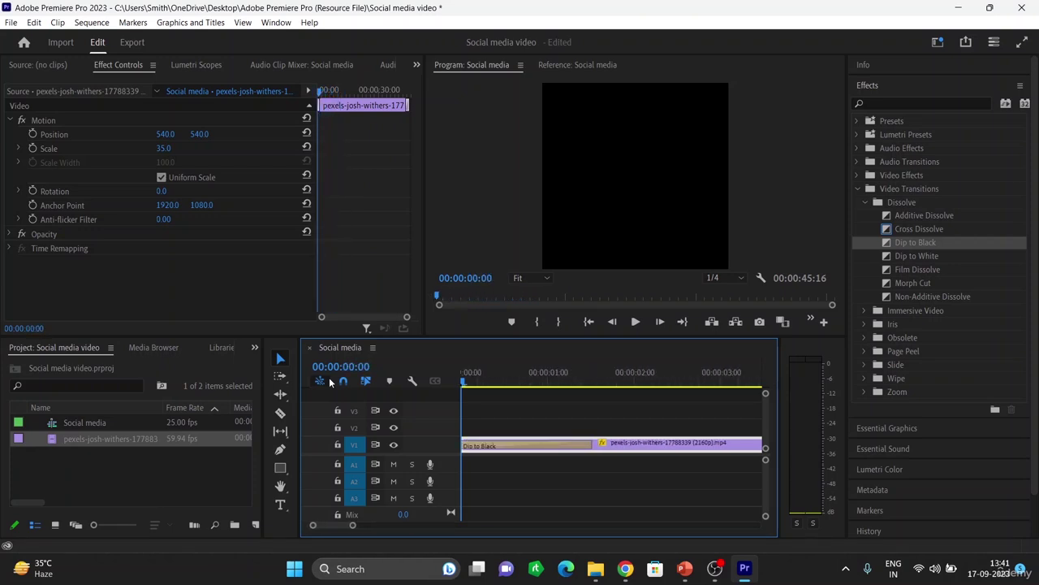
key("minus")
key("minus")
key("minus")
key("minus")
key("minus")
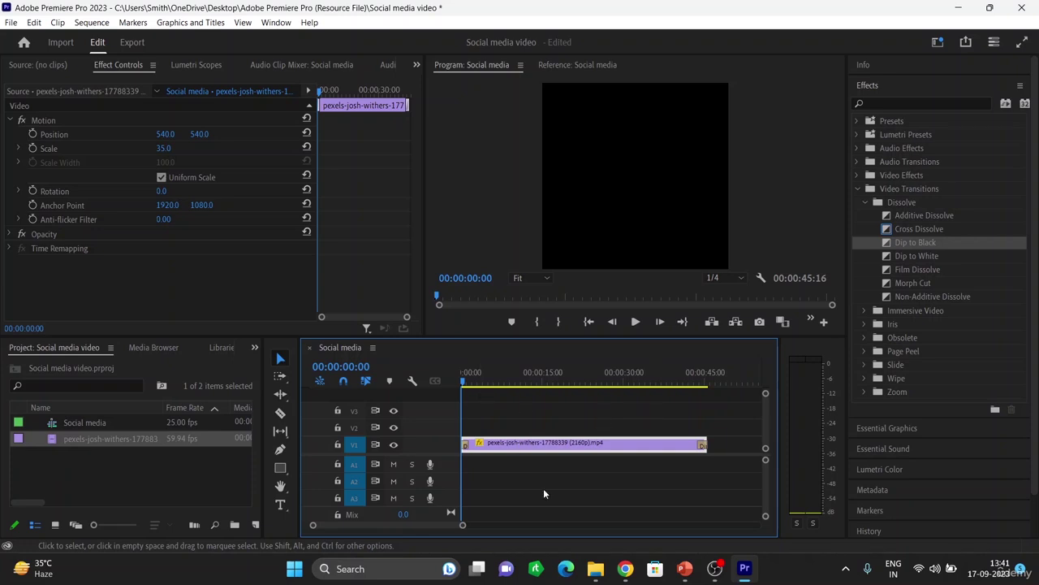
key("space")
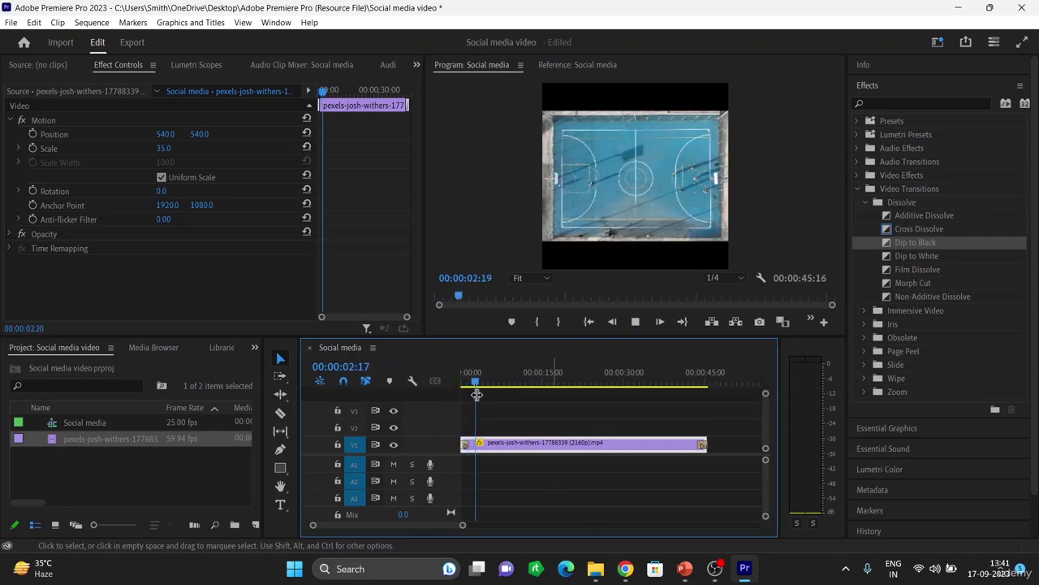
left_click(546, 379)
left_click_drag(558, 399, 694, 416)
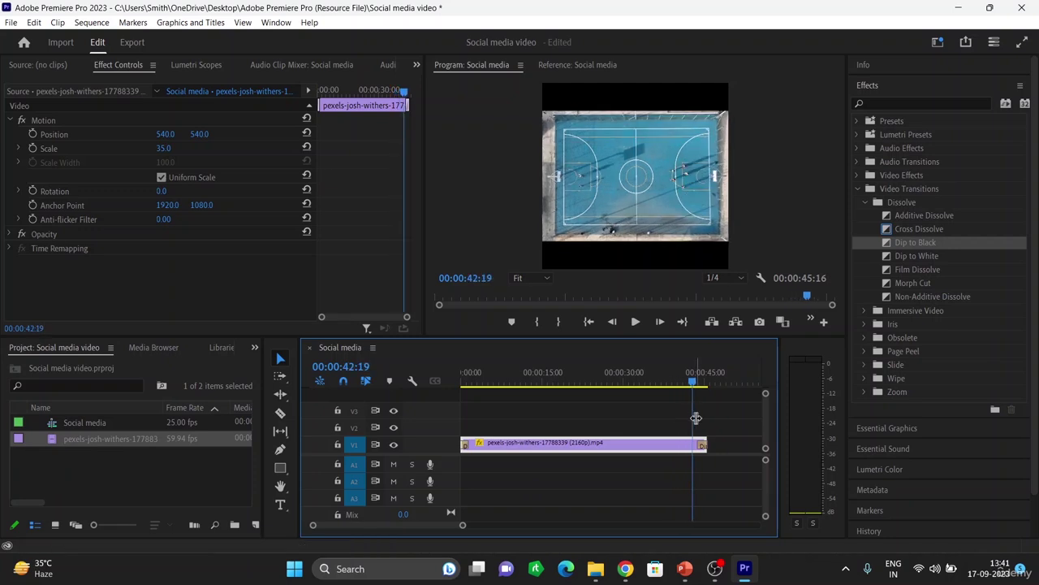
key("space")
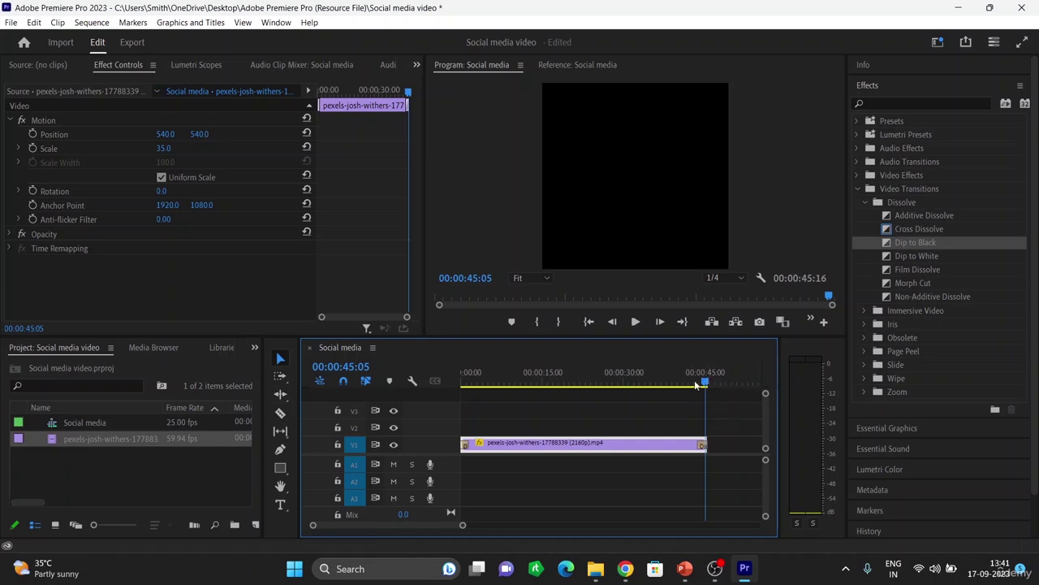
left_click_drag(696, 385, 435, 382)
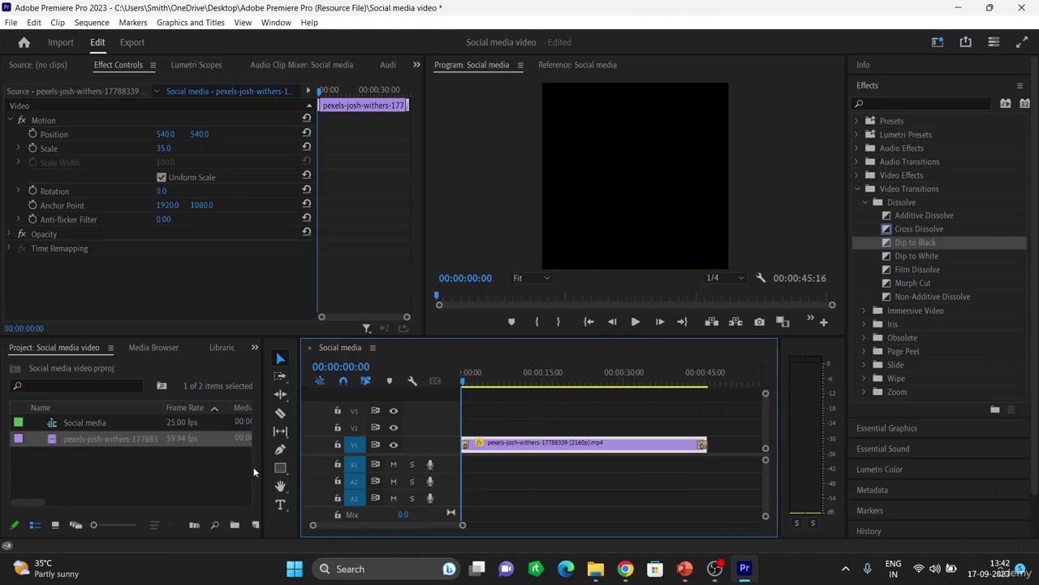
- Try adding text reading "hvnvkjsnvksnbvkbs" near the top of the video frame and erase its characters
left_click(280, 504)
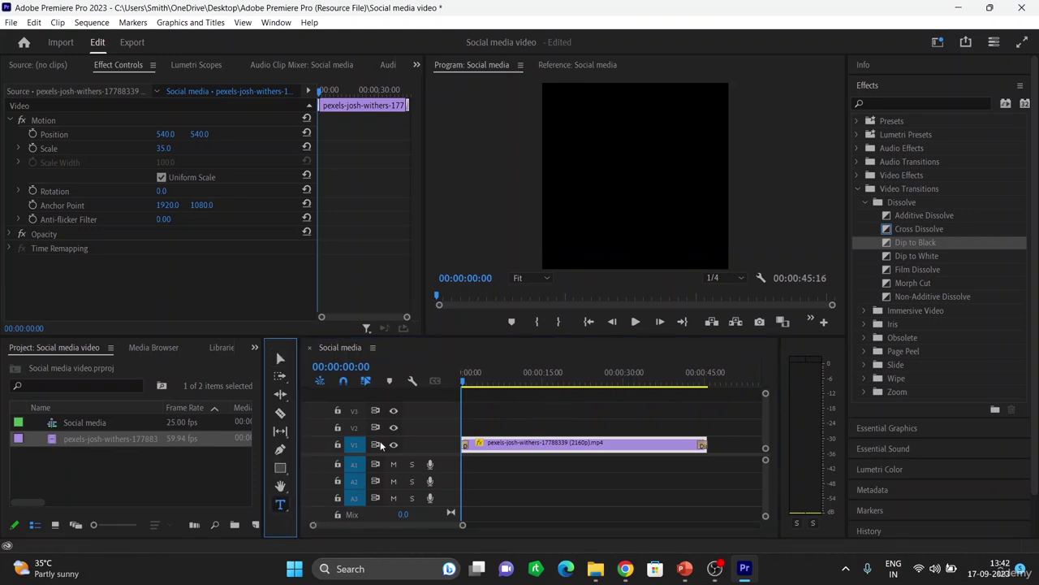
left_click(570, 118)
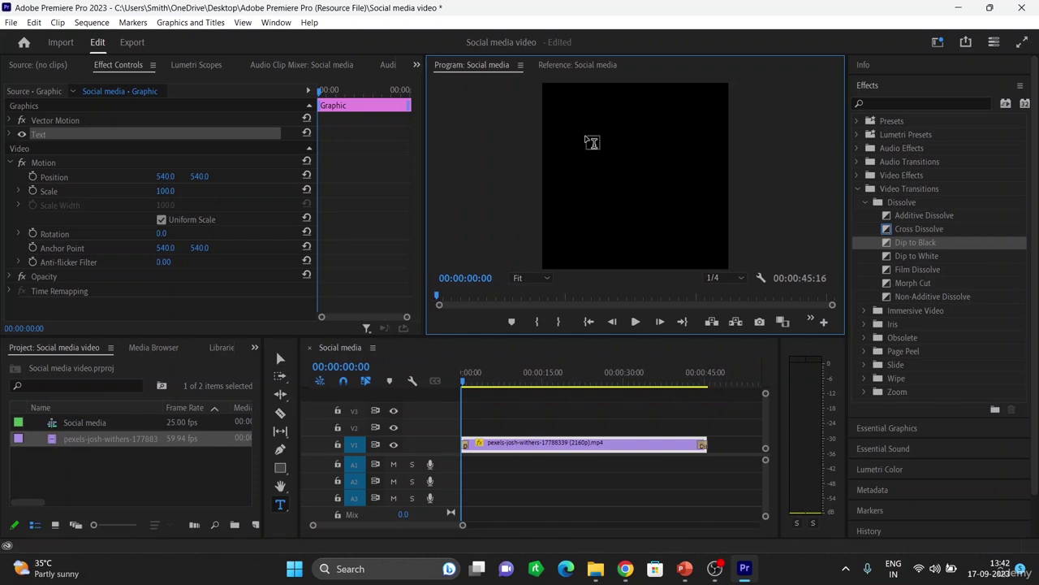
type("hvnvkjsnvksnbvkbs")
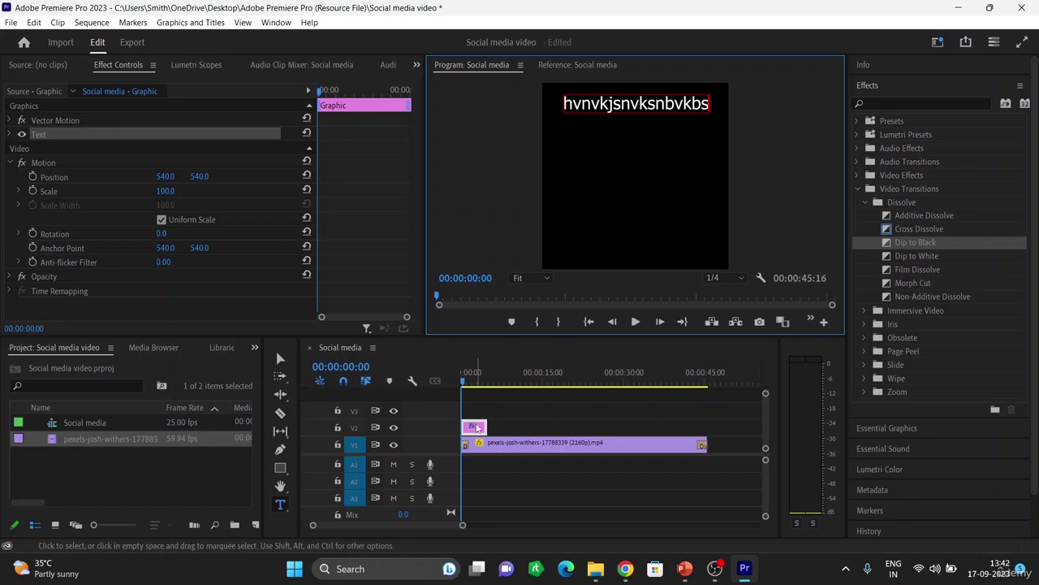
key("BackSpace")
key("BackSpace")
key("BackSpace")
key("BackSpace")
key("BackSpace")
key("BackSpace")
key("BackSpace")
key("BackSpace")
key("BackSpace")
key("BackSpace")
key("BackSpace")
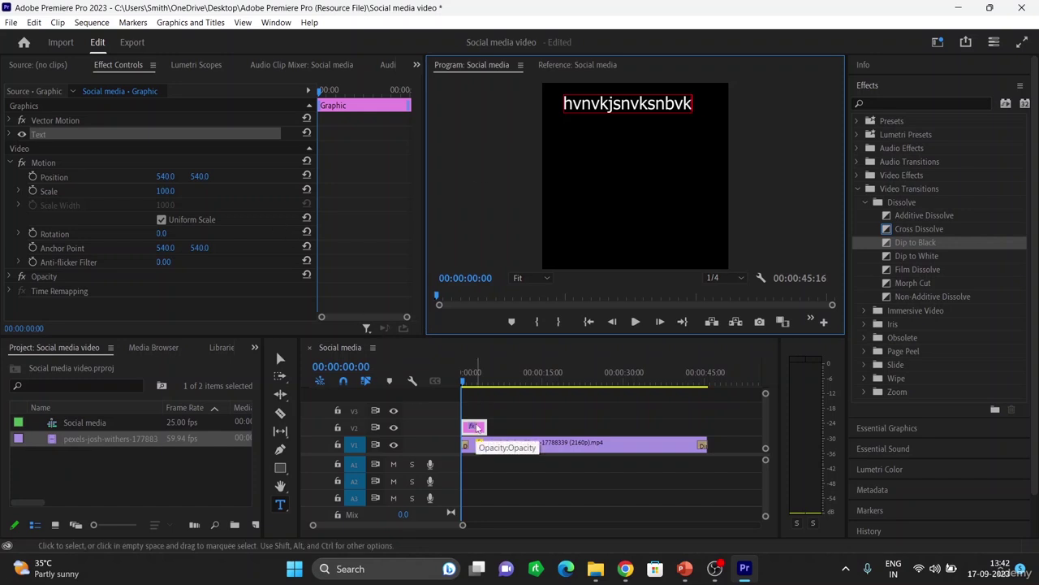
key("BackSpace")
key("BackSpace")
key("BackSpace")
key("BackSpace")
key("BackSpace")
key("BackSpace")
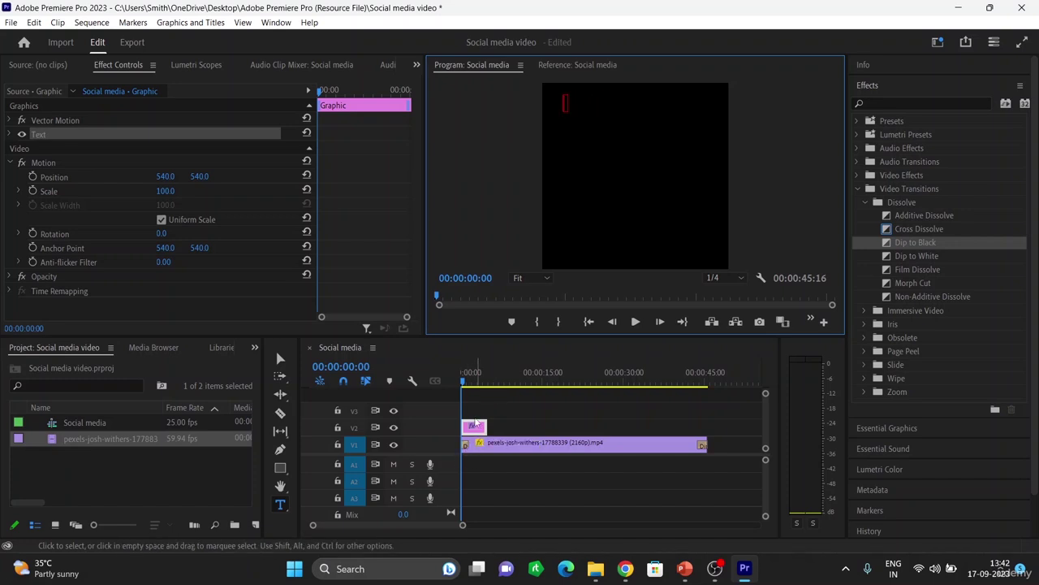
- Delete the empty text graphic from track V2
left_click(479, 432)
double_click(481, 430)
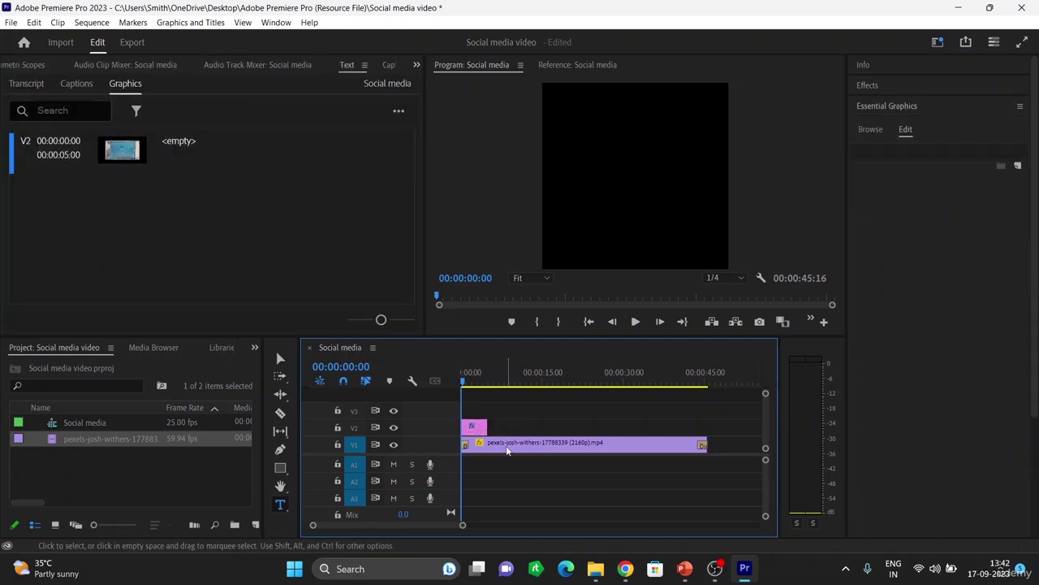
left_click(478, 429)
key("Delete")
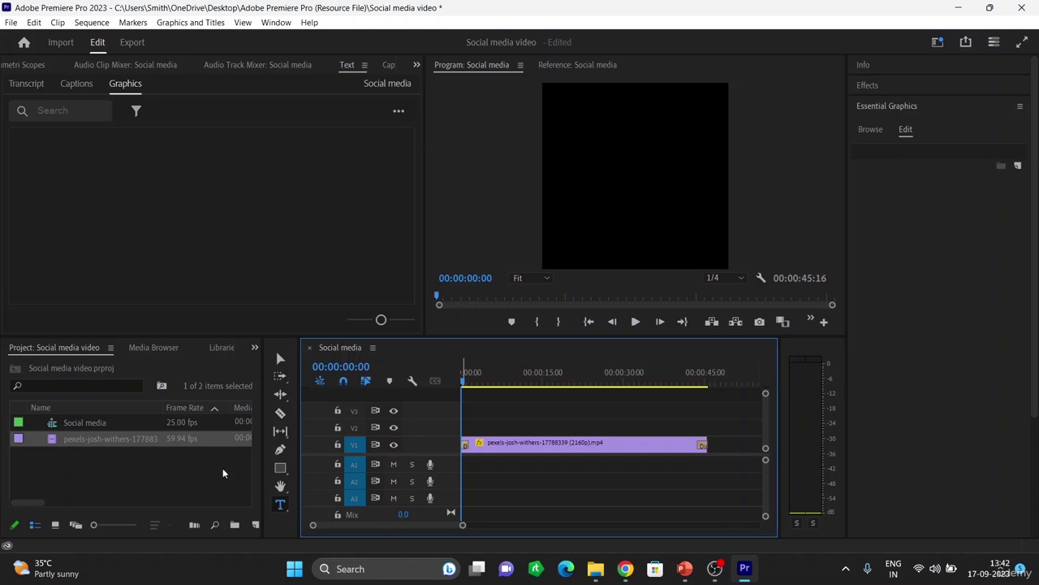
- Draw a wide text box across the upper and middle part of the video frame at the sequence start with the Type tool
left_click(280, 505)
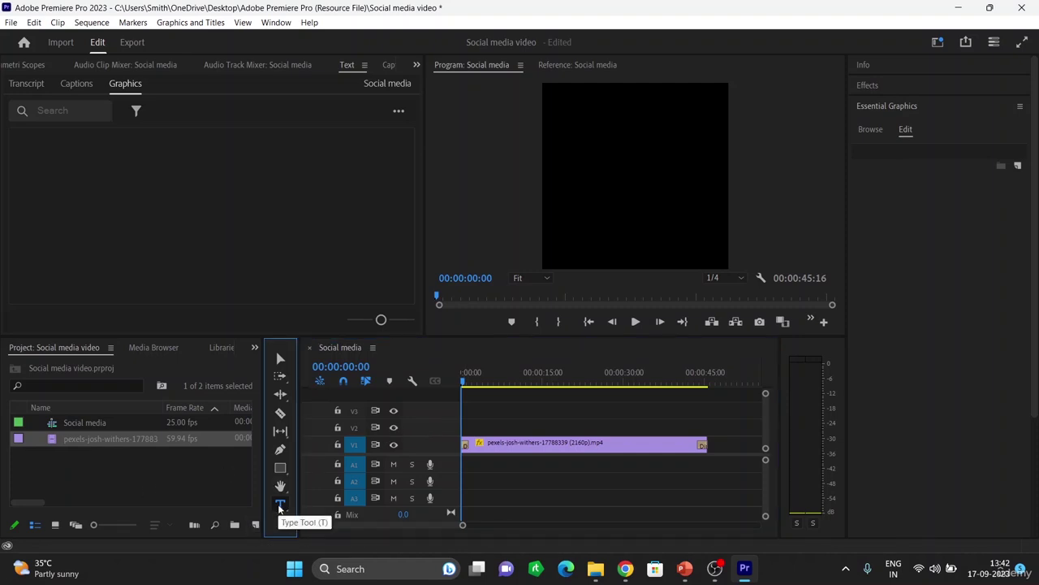
left_click(279, 505)
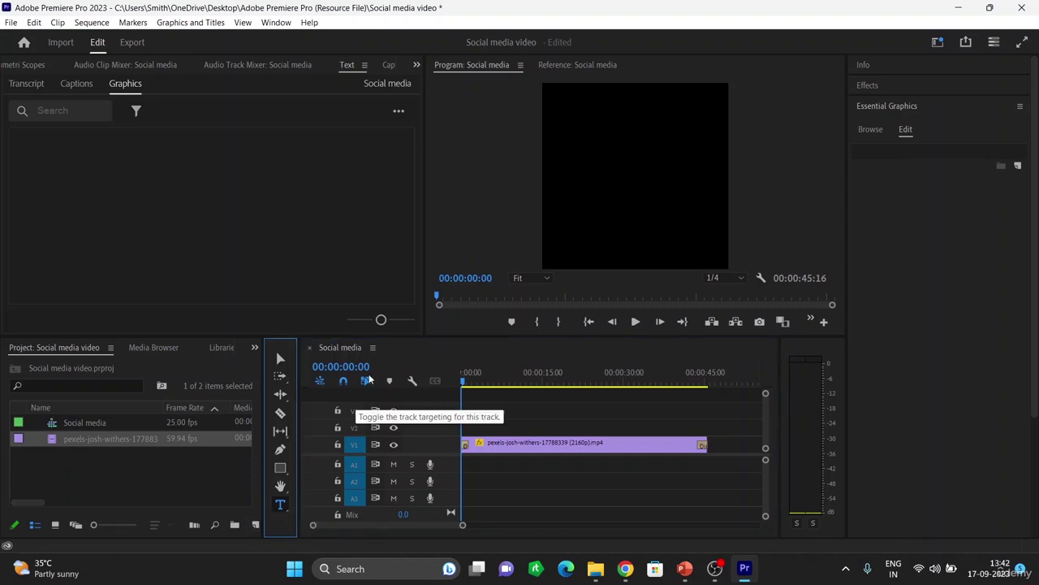
left_click(560, 114)
left_click_drag(582, 134, 717, 223)
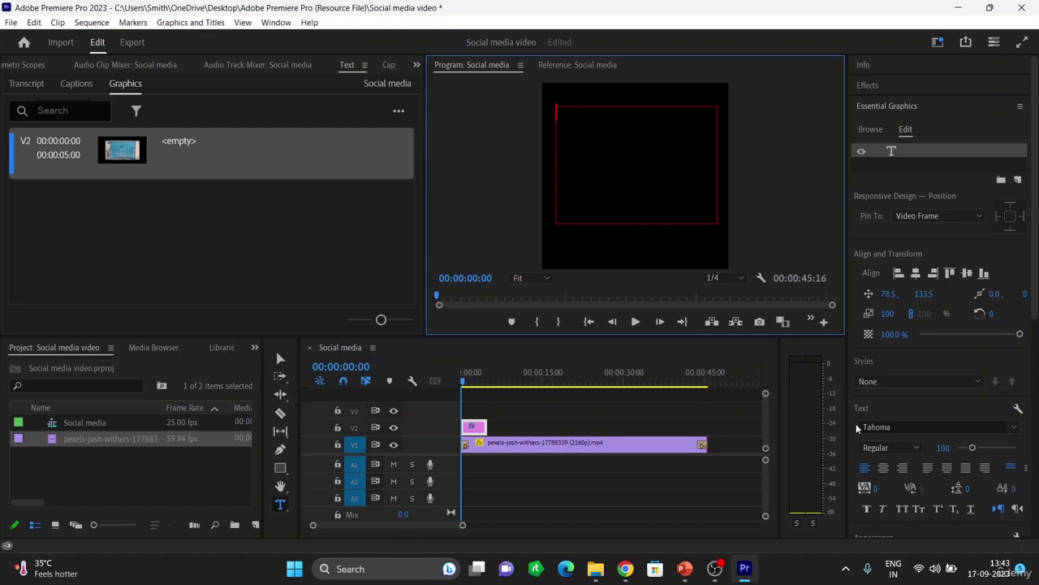
- Enter "When you win, nothing hurts" in the text box
type("When")
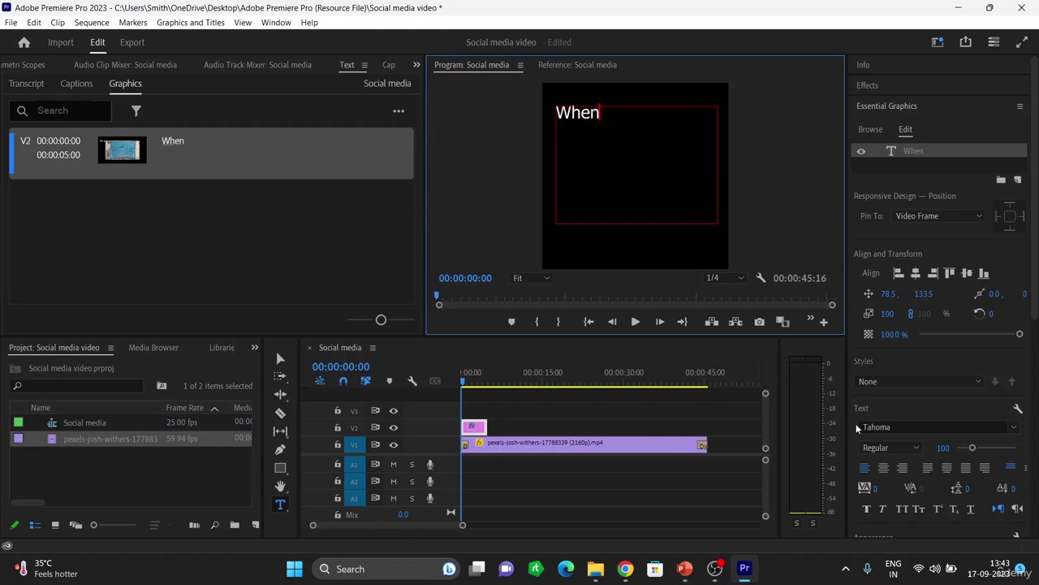
type(" you ;w")
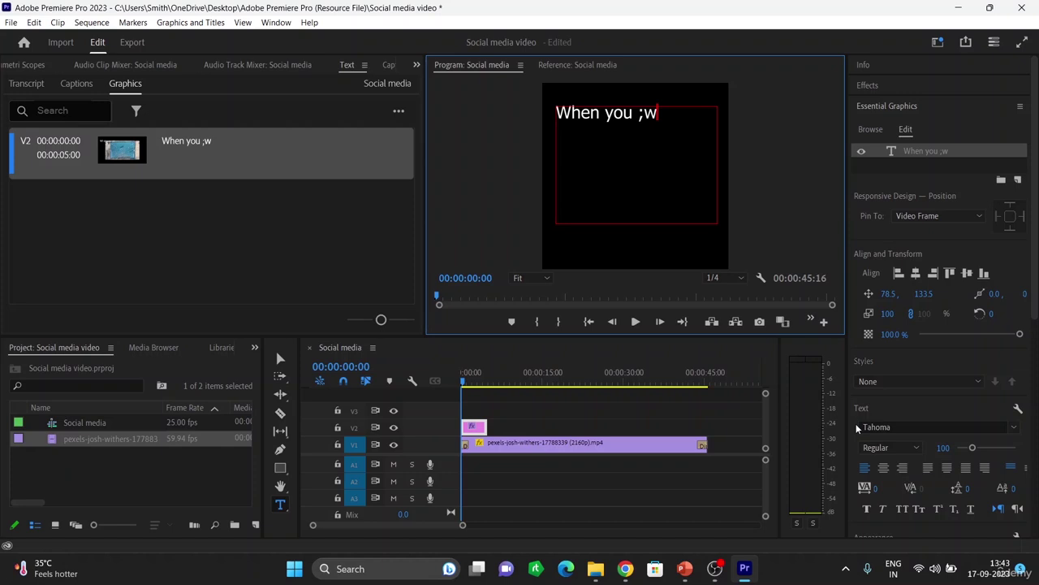
key("BackSpace")
key("BackSpace")
type("win, noth")
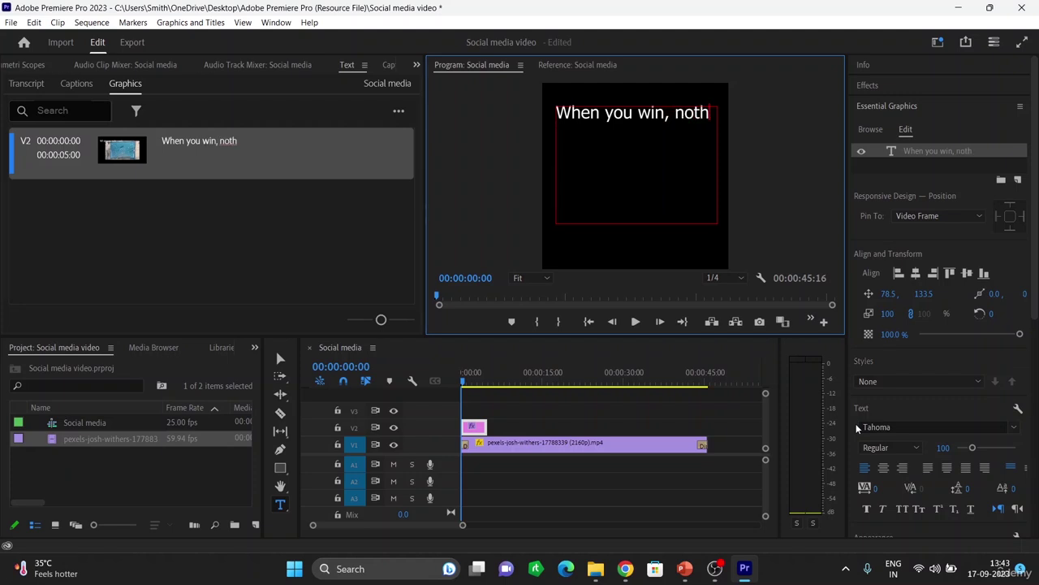
type("ing")
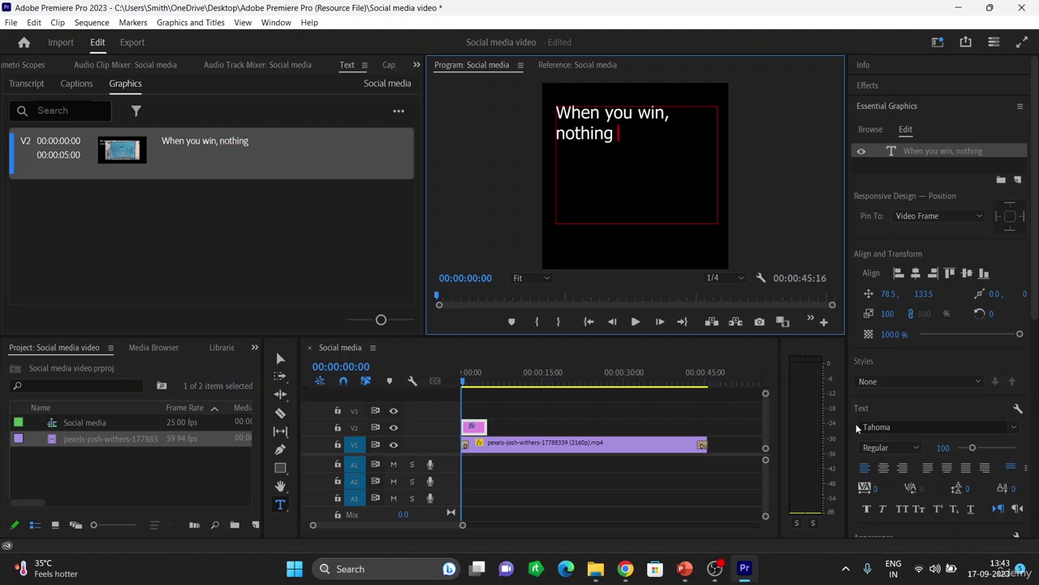
type(" hrta")
key("BackSpace")
key("BackSpace")
key("BackSpace")
type("urts")
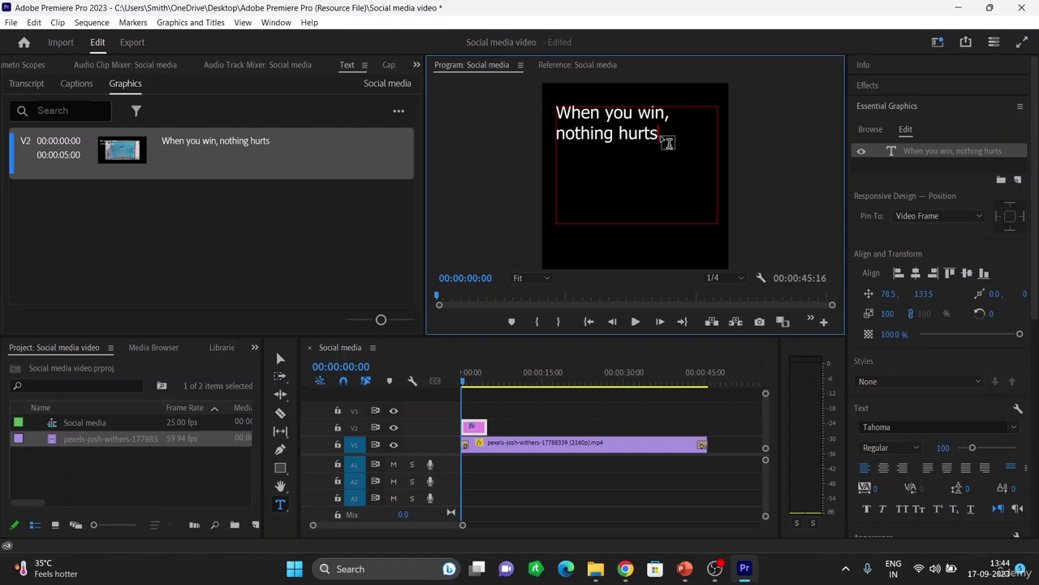
- Centre-align the whole "When you win, nothing hurts" text and set its font size to 151
left_click_drag(659, 134, 557, 114)
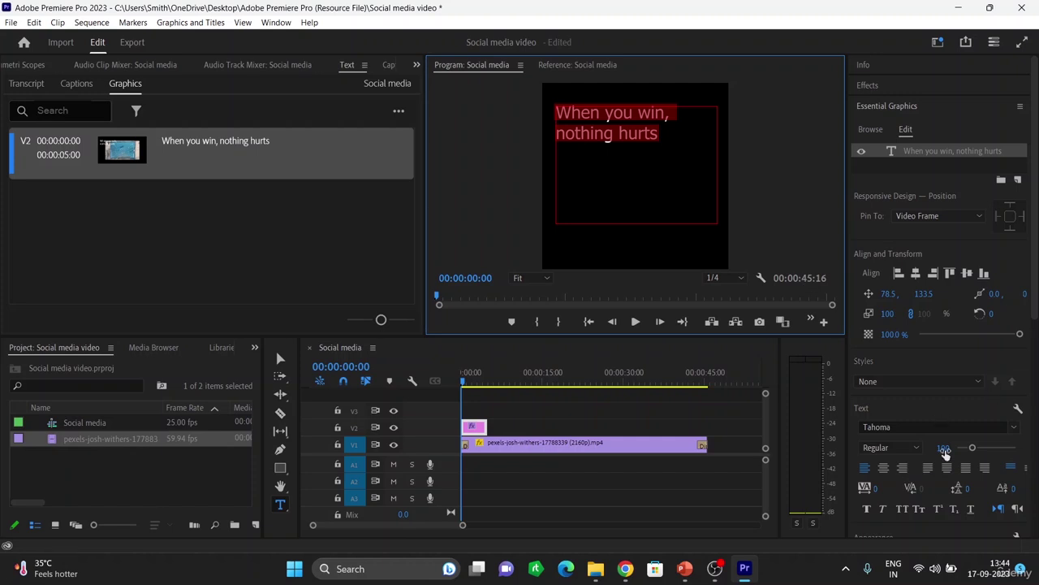
left_click(883, 469)
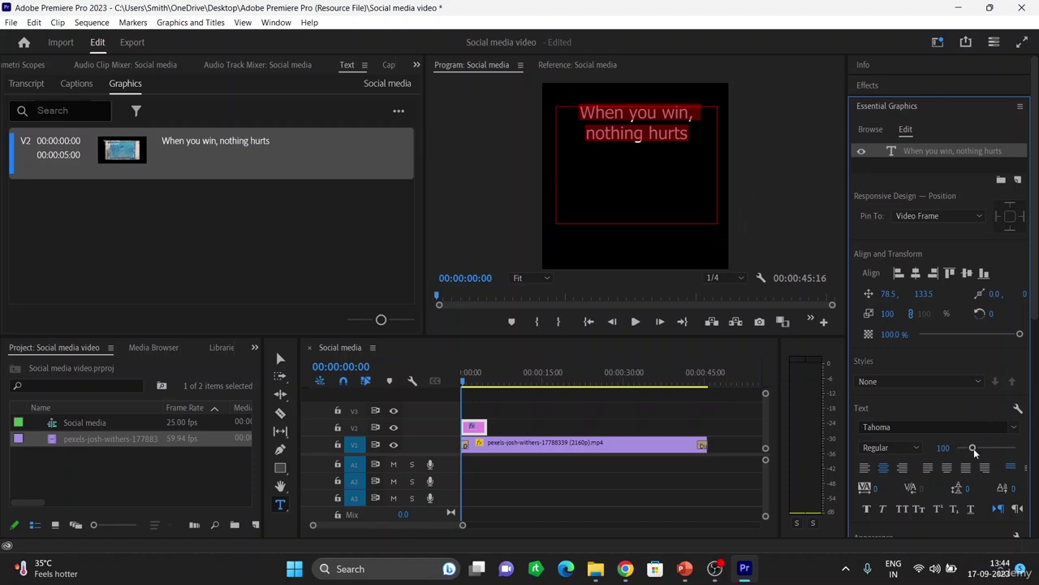
left_click_drag(973, 449, 984, 448)
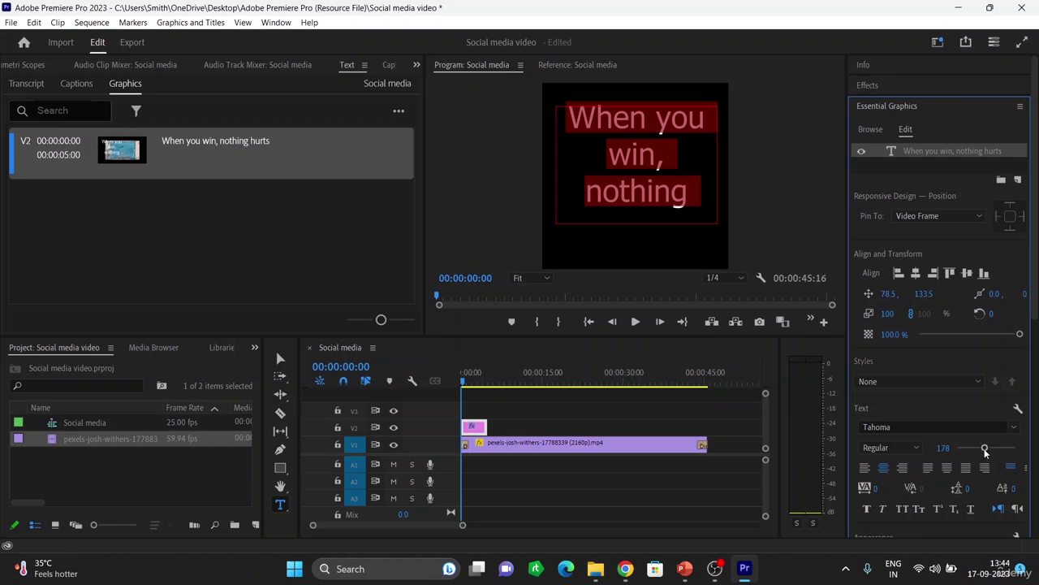
left_click_drag(983, 448, 979, 449)
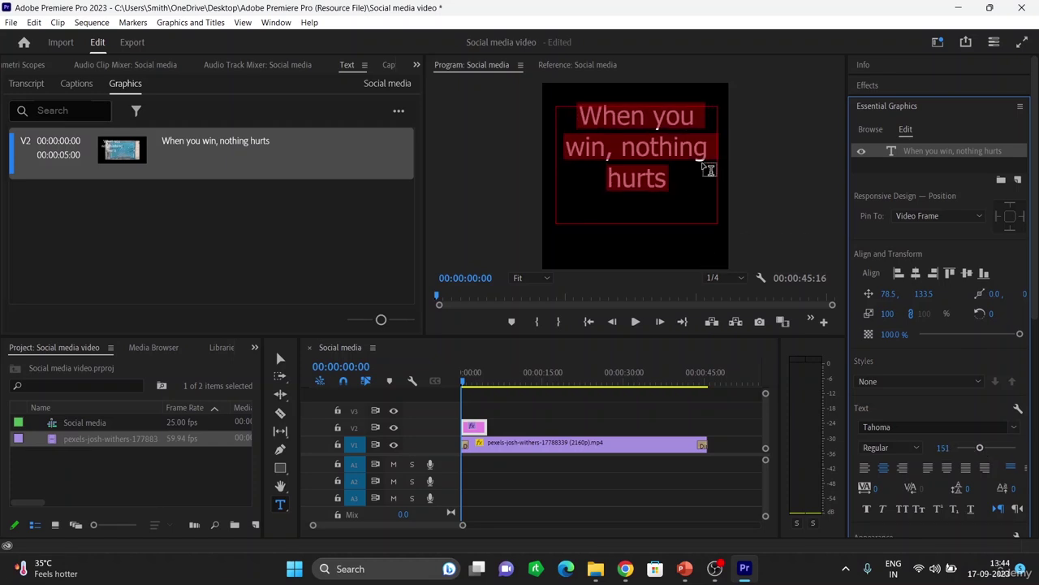
- Try the Wide Latin and Ubuntu Medium fonts on the selected quote text
left_click(1014, 427)
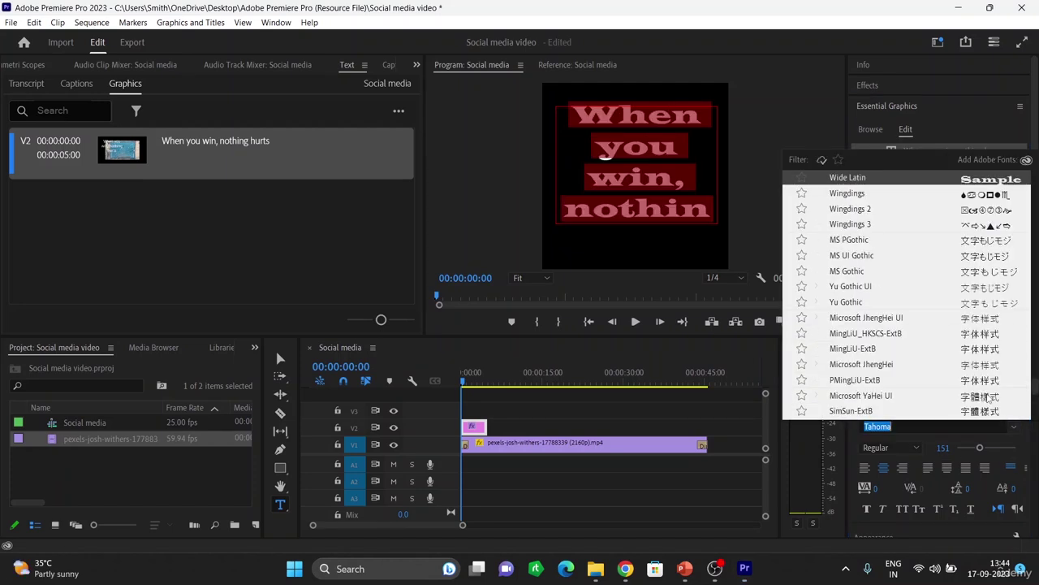
left_click(989, 398)
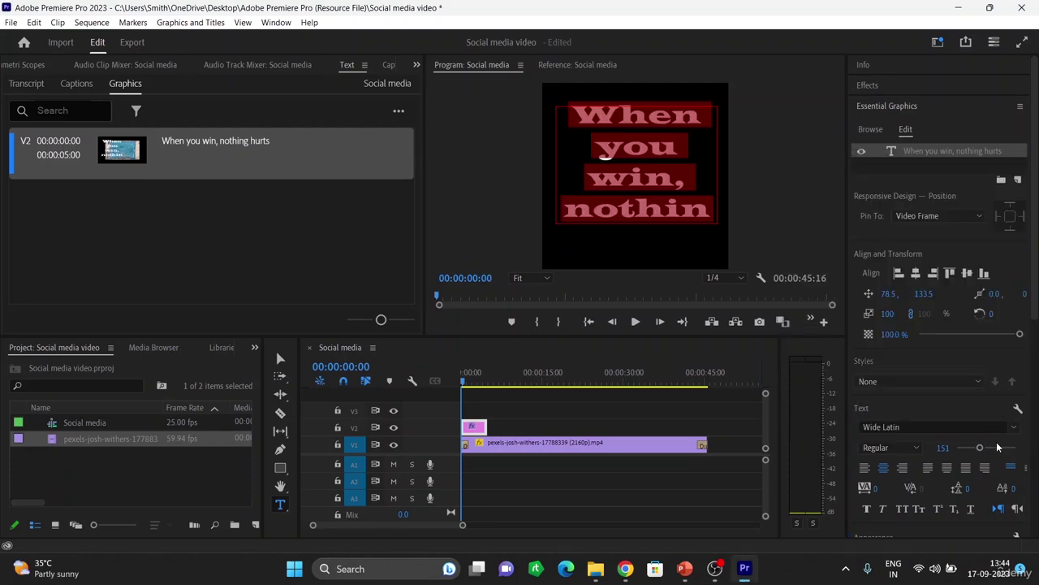
left_click(1015, 427)
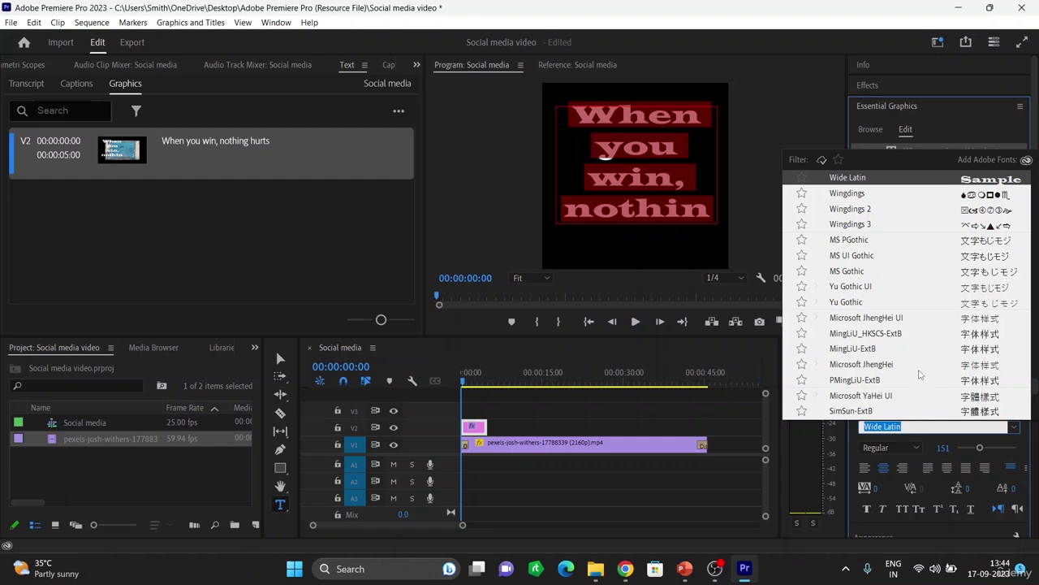
scroll(992, 200, "up", 5)
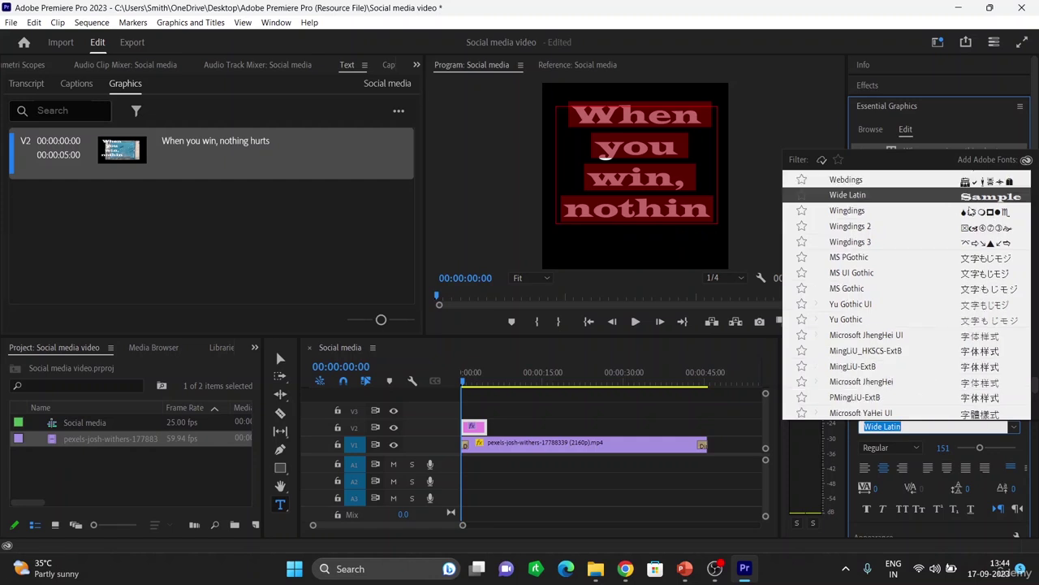
left_click(969, 206)
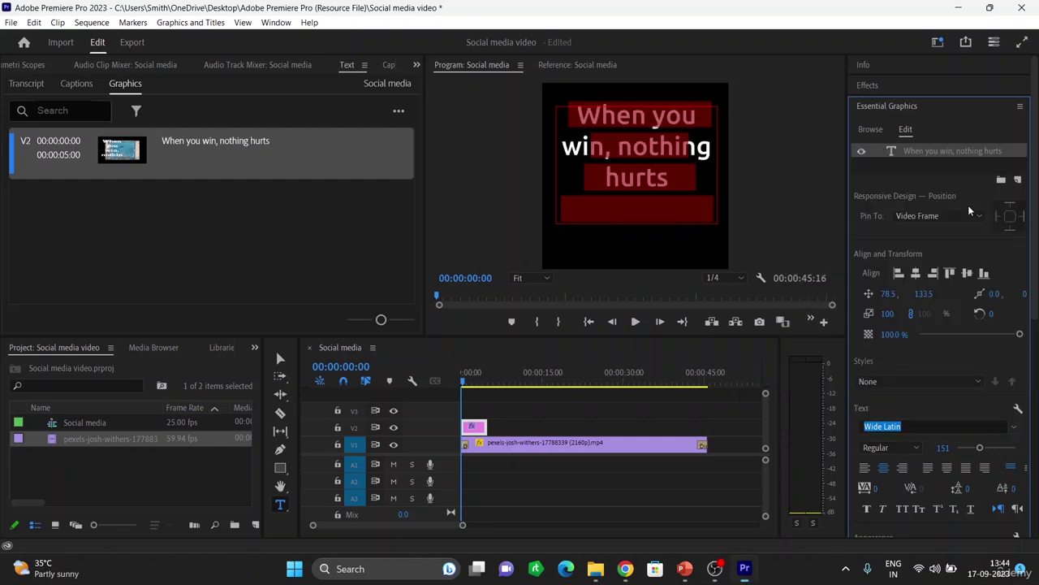
- Set the quote text's font to Snap ITC
left_click(1014, 427)
scroll(876, 254, "up", 6)
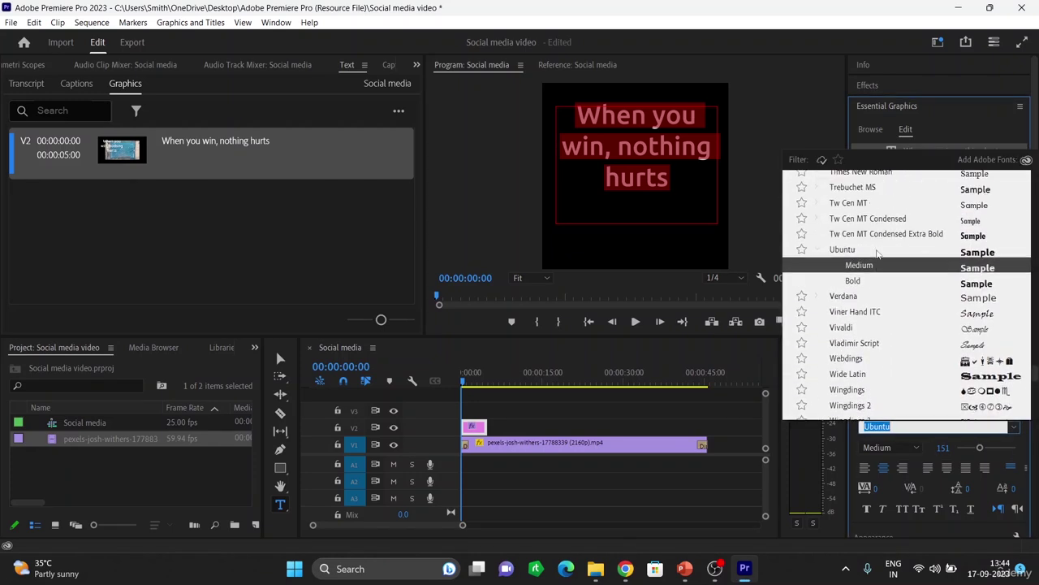
scroll(879, 254, "up", 4)
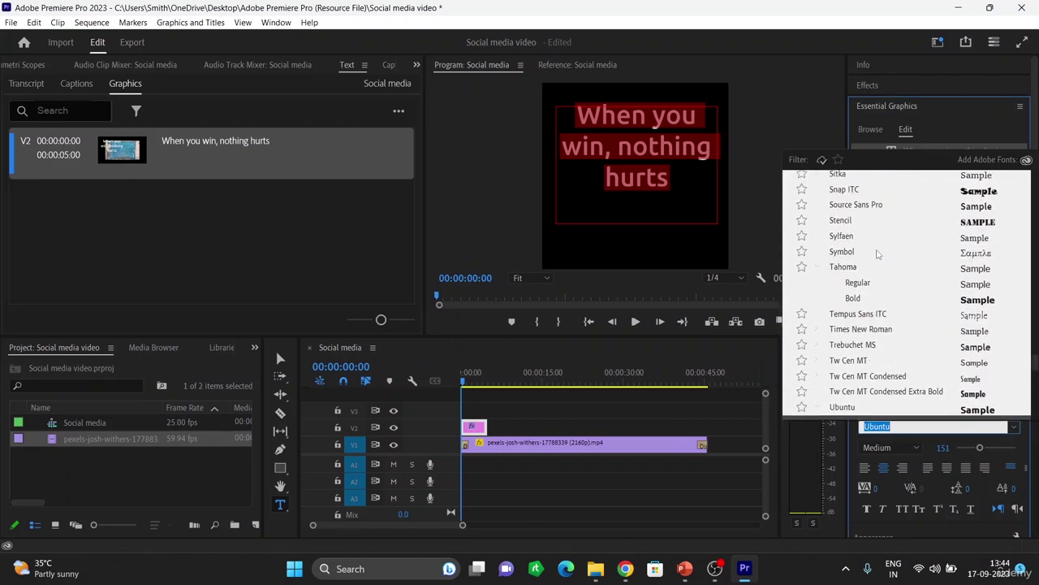
scroll(877, 255, "up", 2)
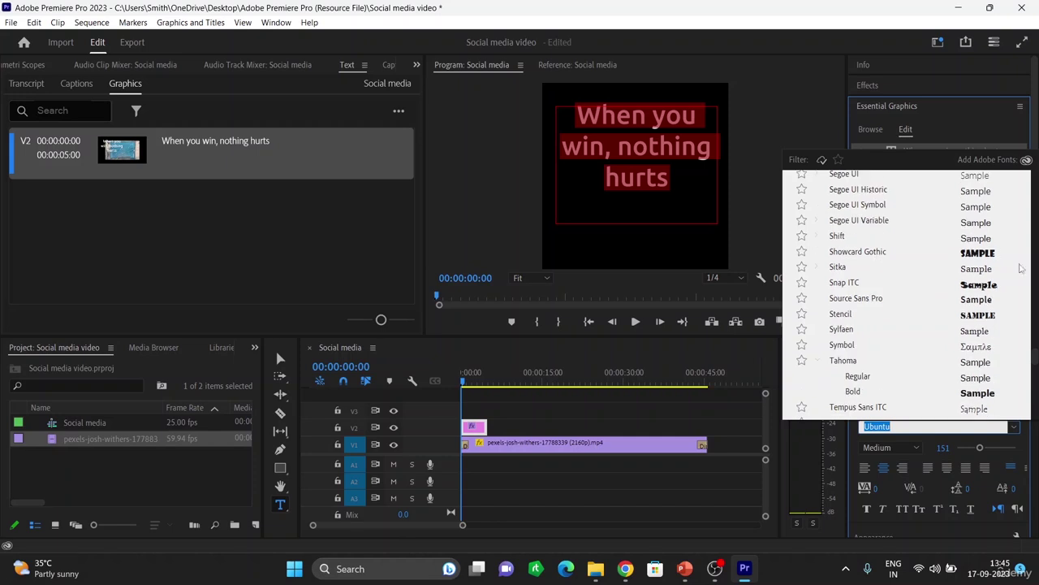
left_click(984, 286)
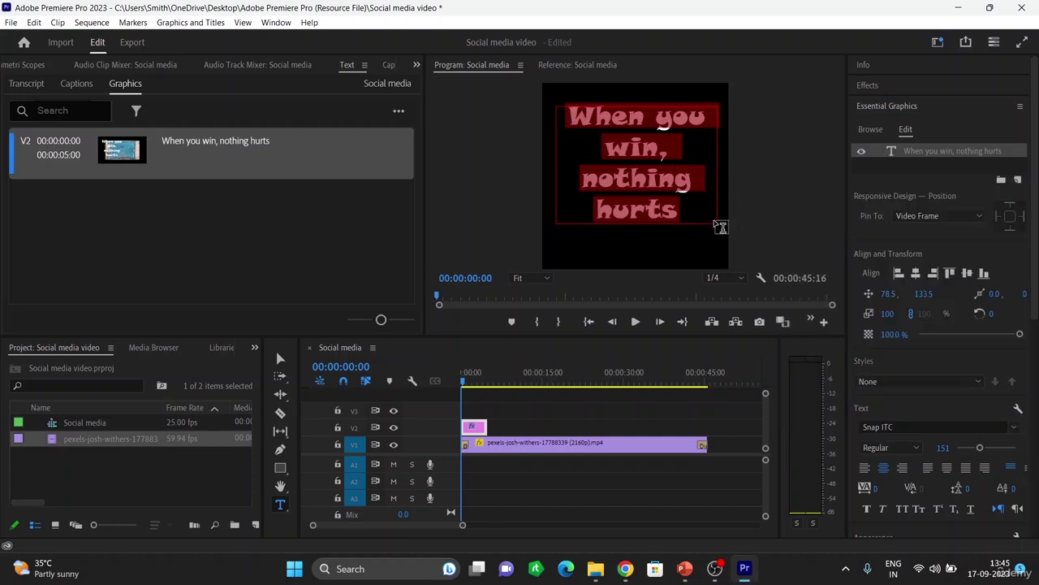
- Resize the quote's text box to fit its four lines and move it to the middle of the frame, at about 67.5, 282.5
left_click(559, 108)
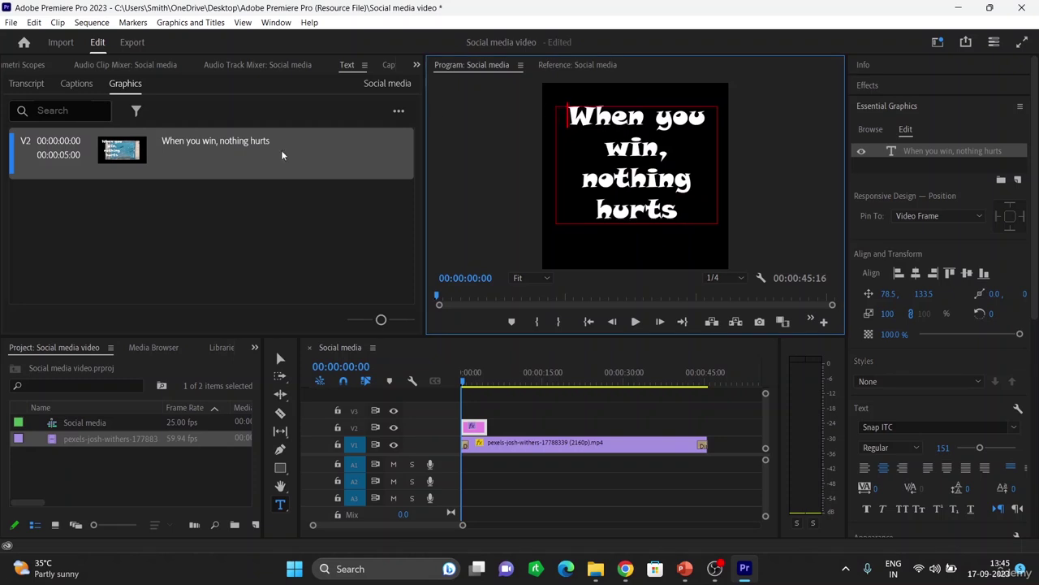
left_click(281, 359)
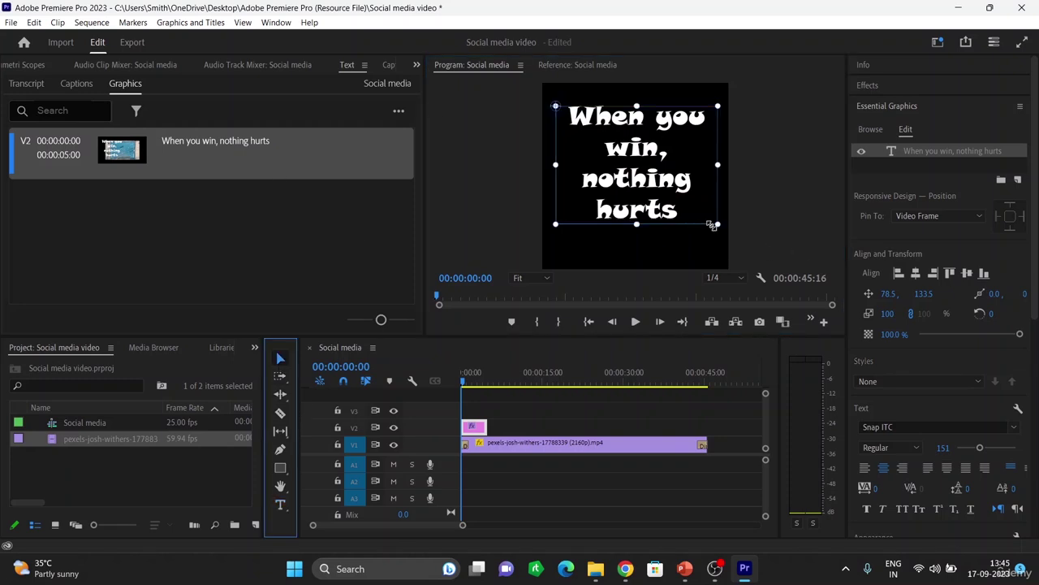
mouse_move(718, 224)
left_mouse_down()
mouse_move(697, 204)
mouse_move(729, 203)
mouse_move(716, 230)
left_mouse_up()
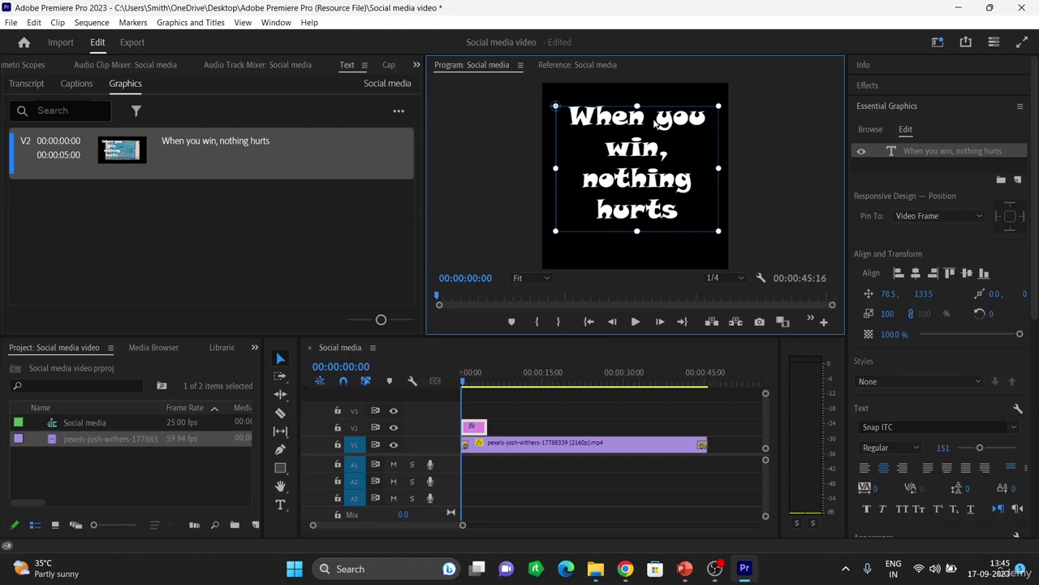
left_click_drag(637, 103, 638, 86)
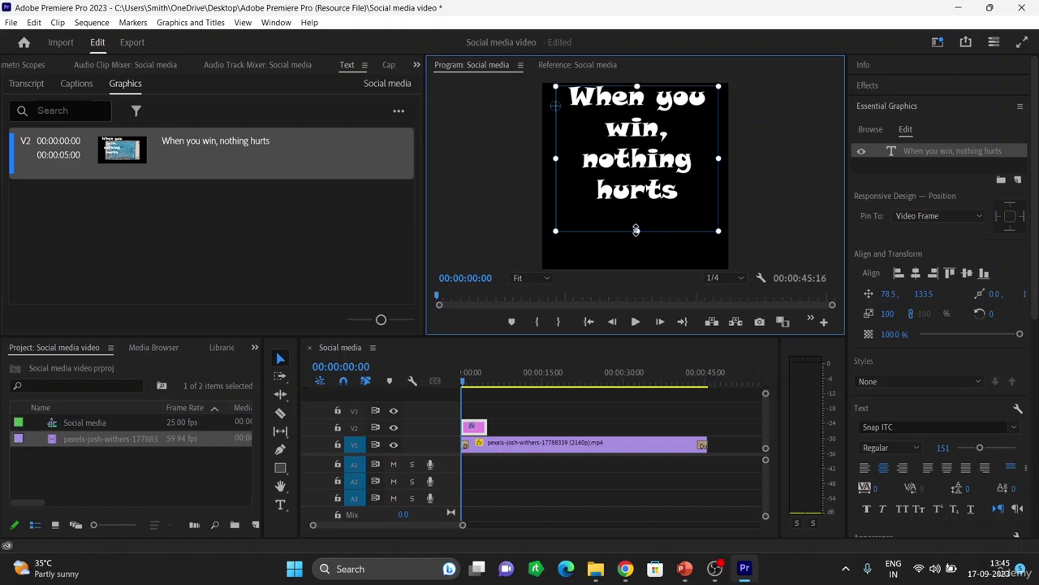
left_click_drag(636, 231, 630, 210)
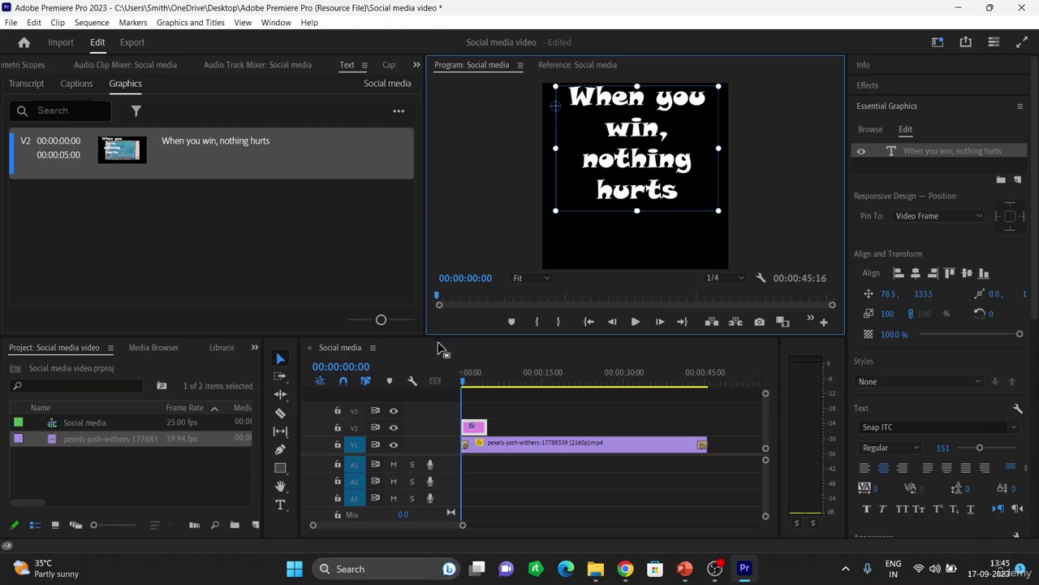
left_click_drag(702, 133, 699, 158)
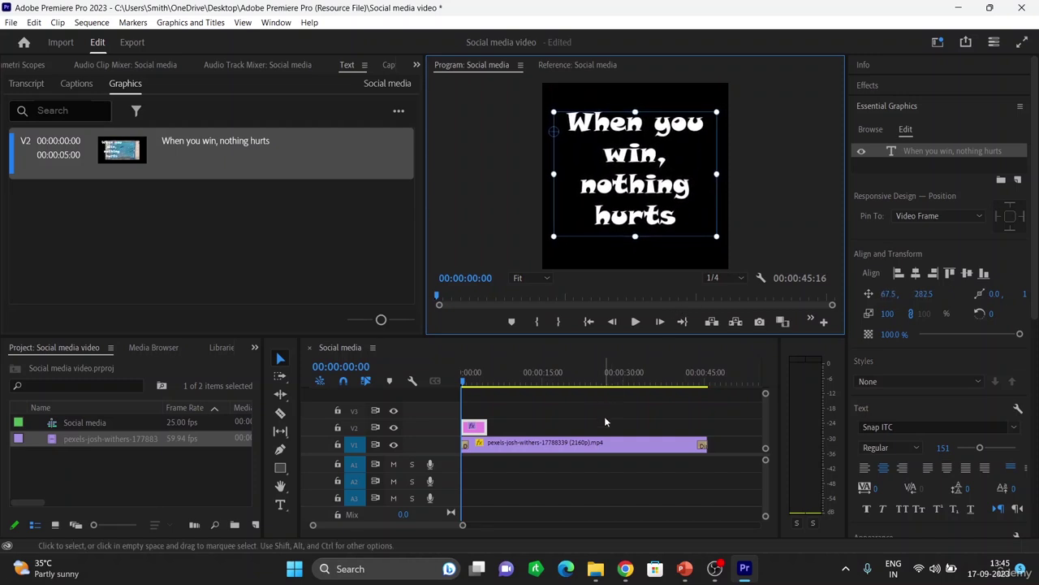
- Play the opening seconds to check the quote over the clip and return the playhead to the sequence start
key("space")
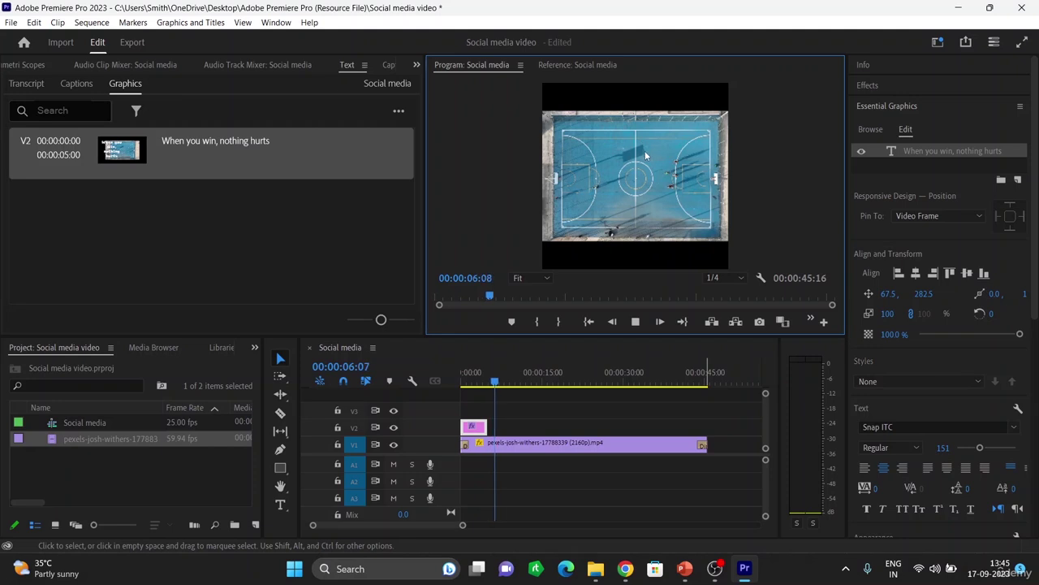
key("space")
left_click(471, 441)
left_click(457, 387)
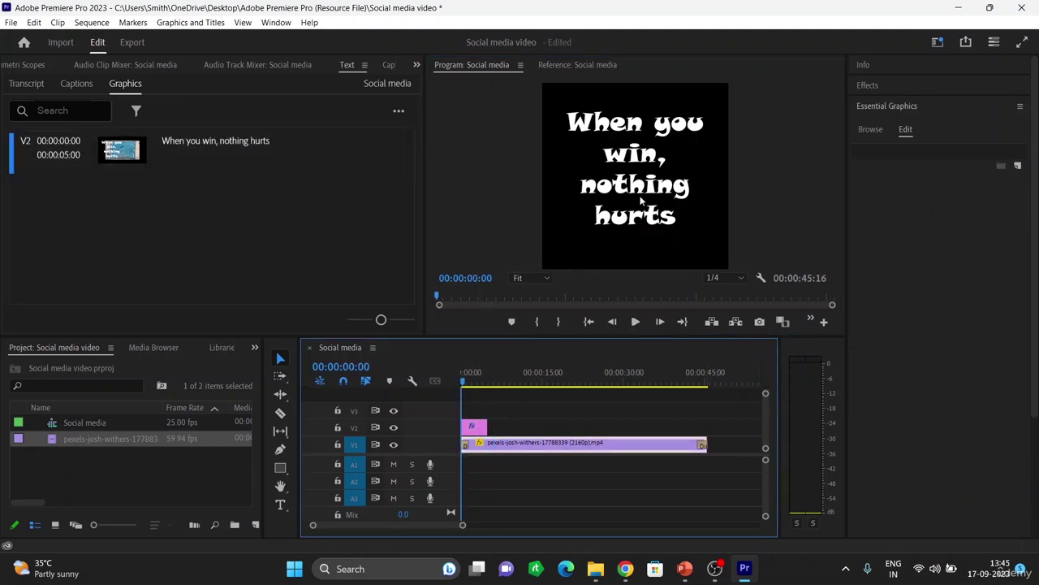
left_click(474, 427)
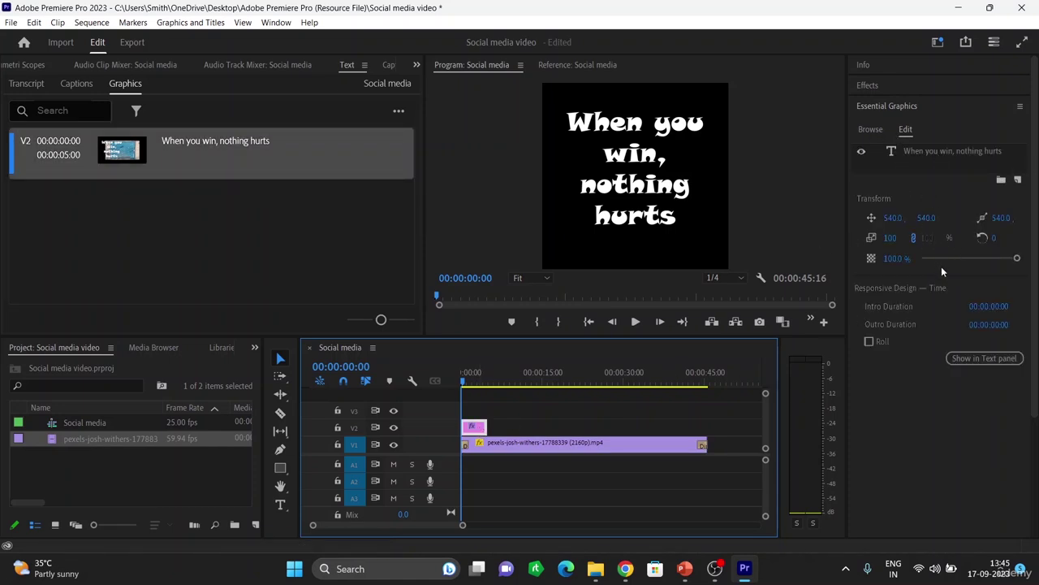
left_click(870, 86)
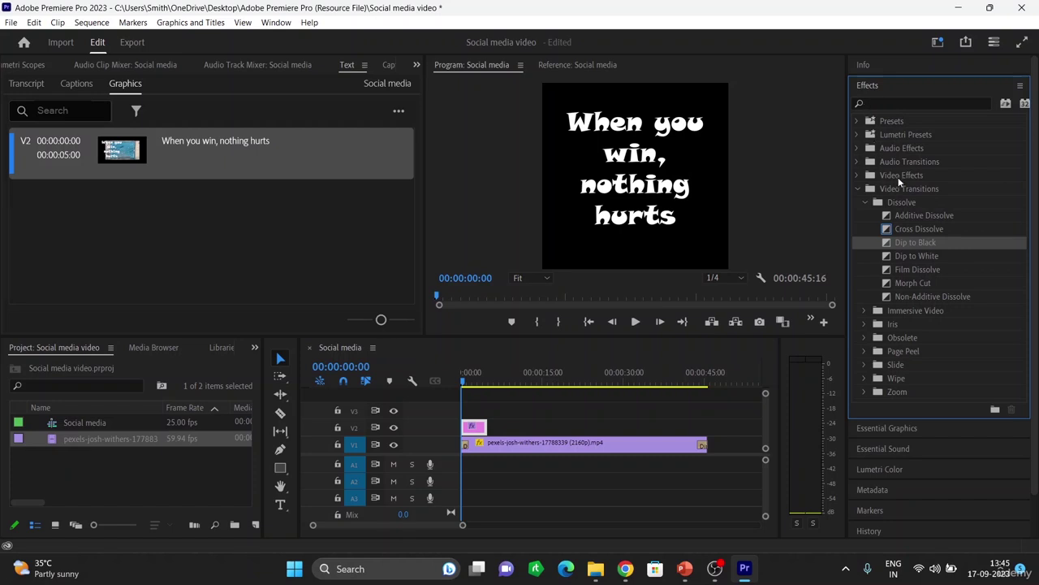
left_click(480, 428)
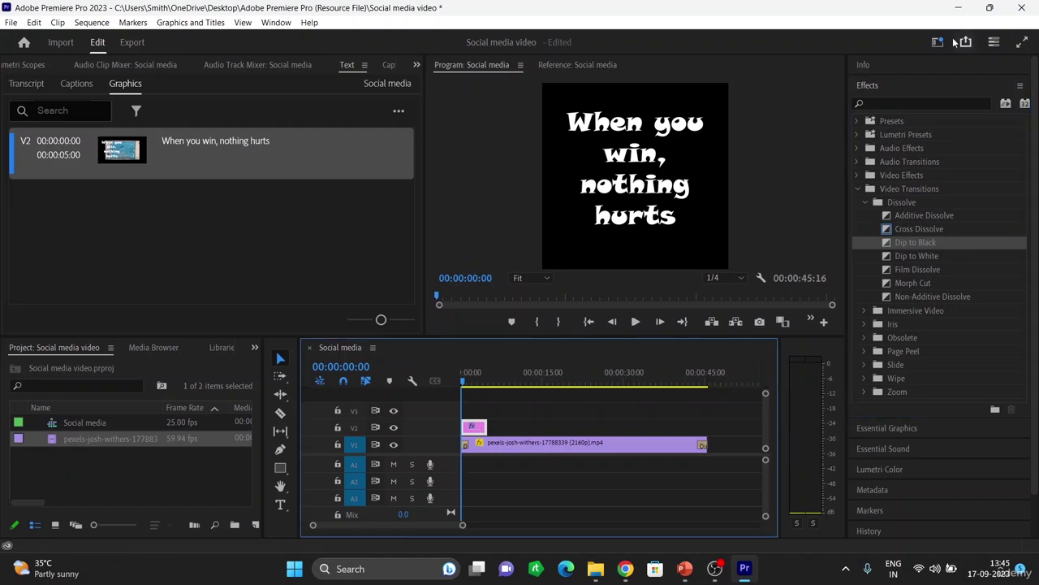
left_click(868, 86)
left_click(867, 86)
- Select the quote text in the frame, display its Essential Graphics properties, and toggle its layer visibility off and back on
left_click(661, 183)
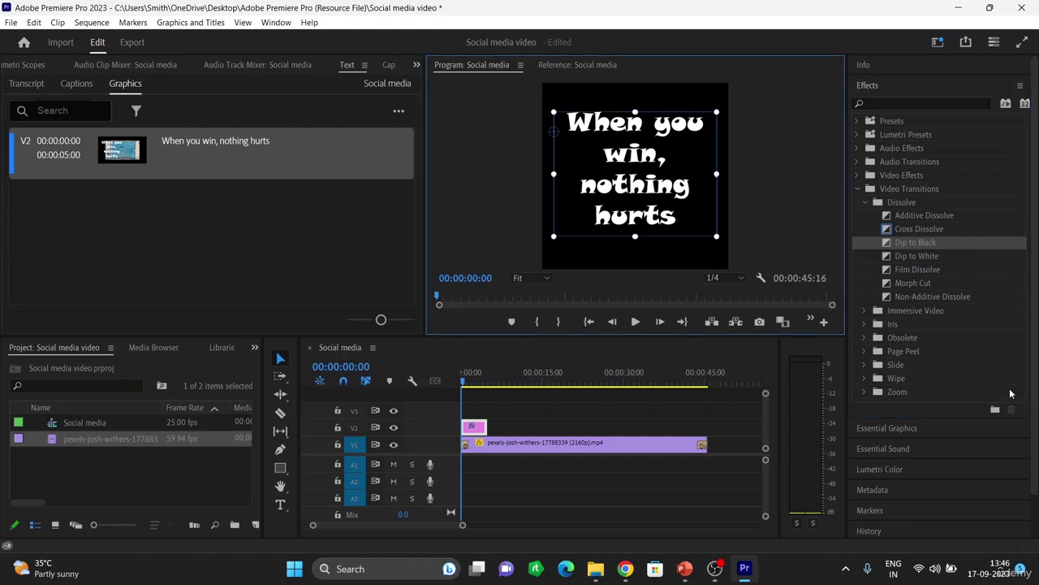
scroll(907, 422, "down", 1)
scroll(939, 366, "up", 1)
left_click(886, 428)
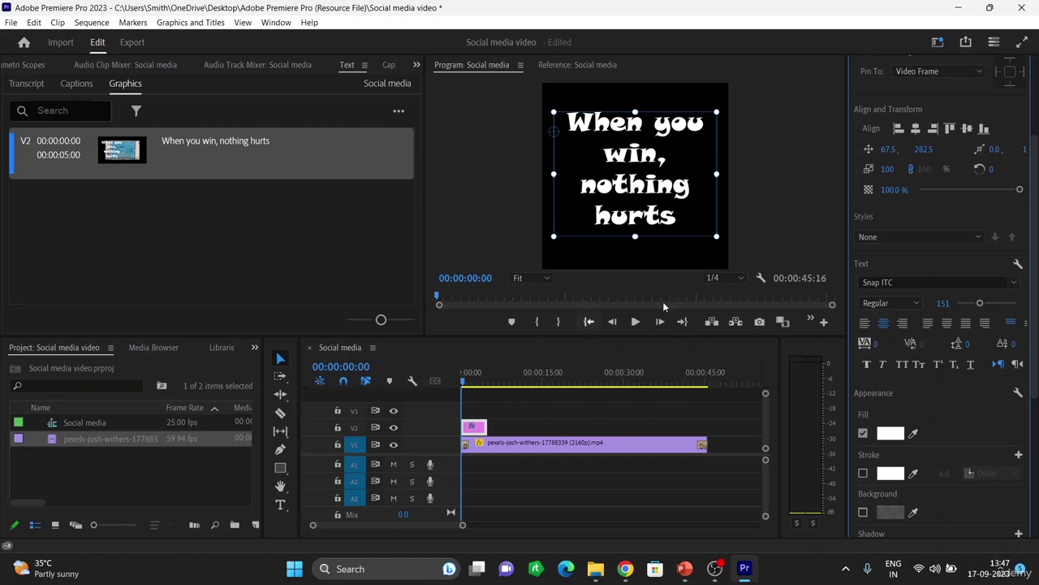
scroll(916, 300, "up", 1)
scroll(939, 268, "up", 2)
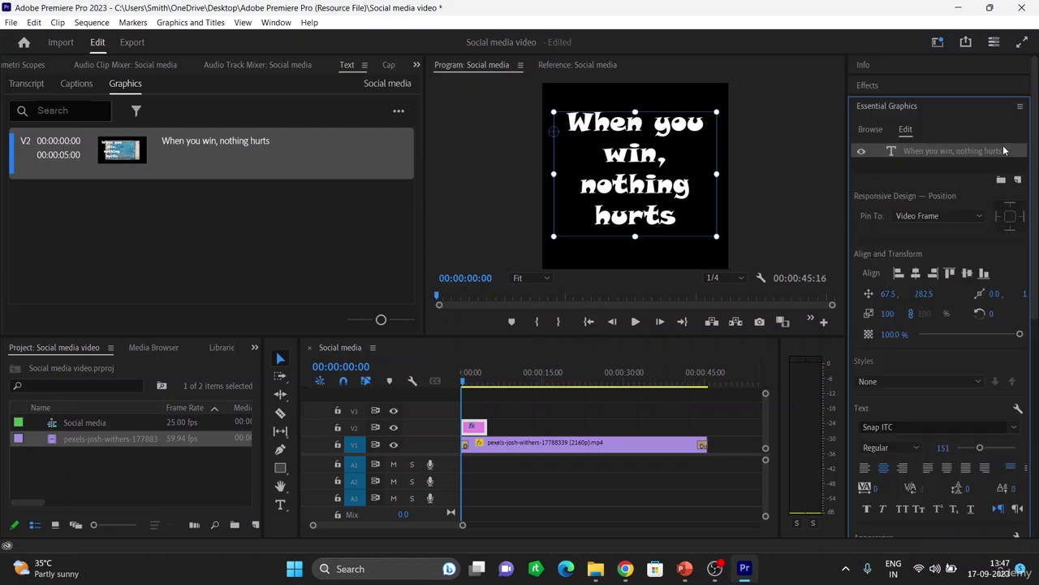
left_click(861, 152)
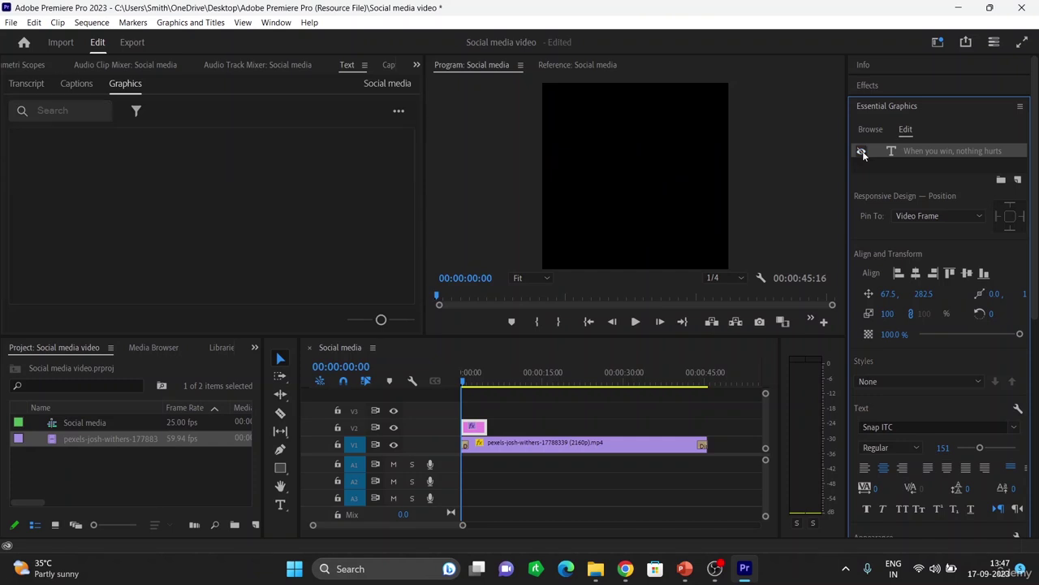
left_click(862, 152)
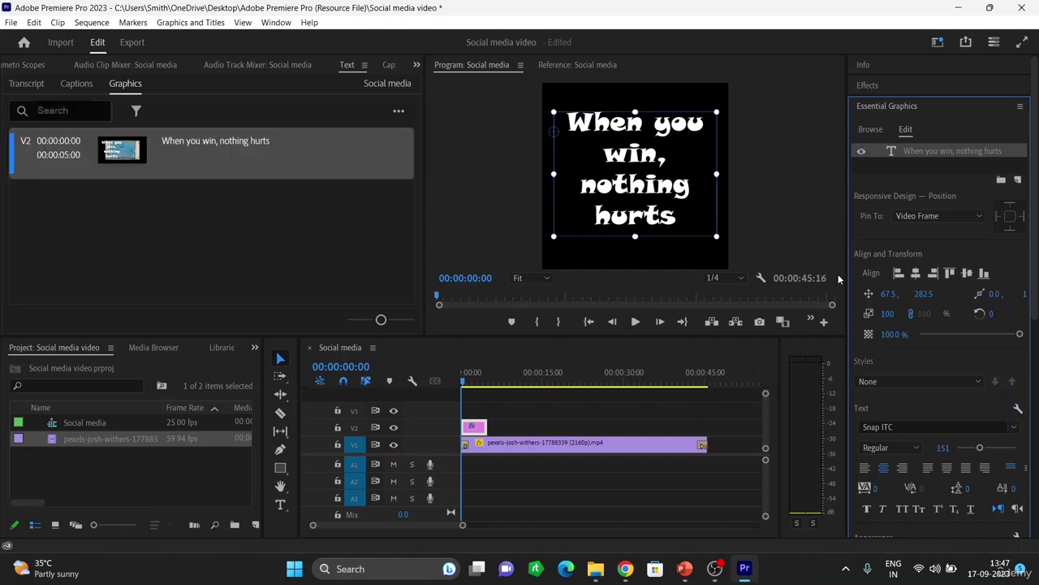
- Change the quote text's fill colour to black (000000)
scroll(965, 447, "down", 1)
scroll(945, 419, "down", 3)
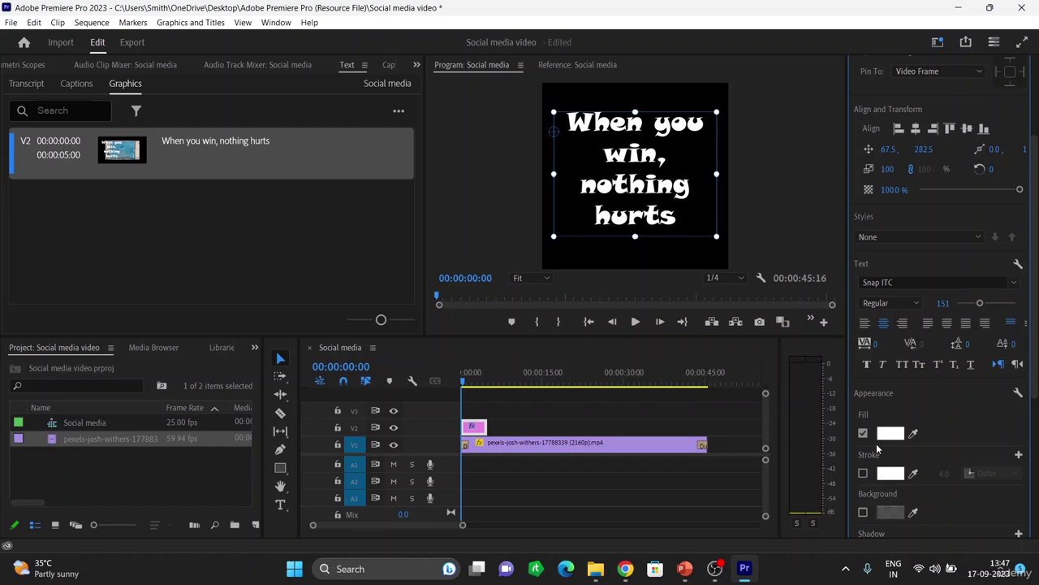
left_click(890, 433)
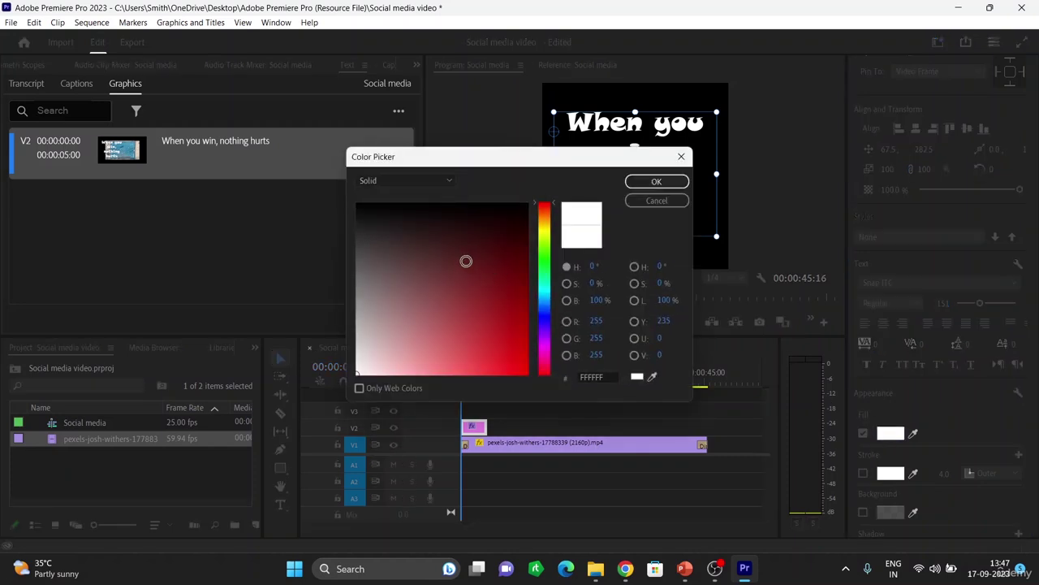
left_click_drag(515, 151, 239, 99)
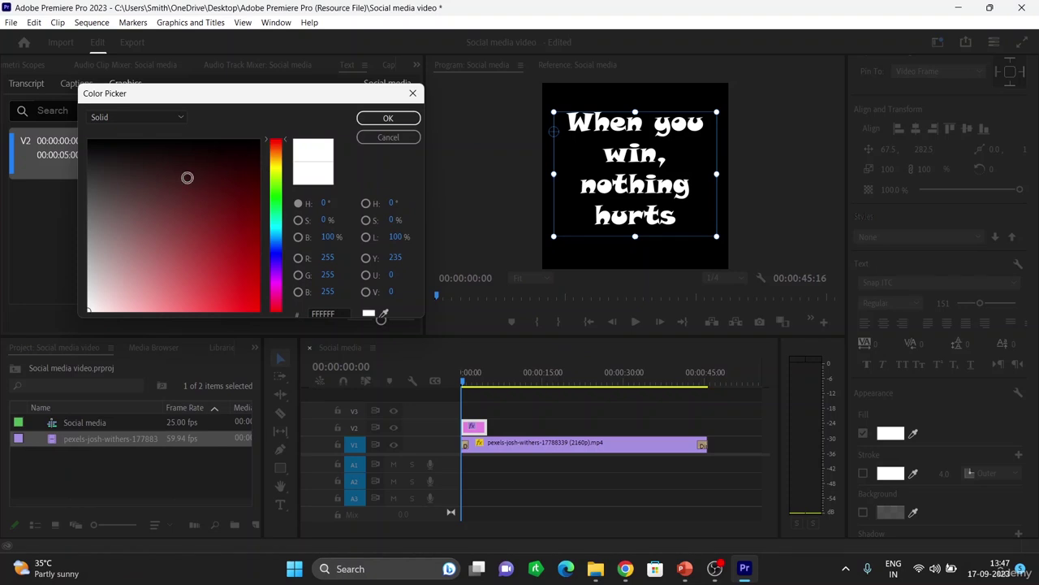
mouse_move(187, 177)
left_mouse_down()
mouse_move(169, 176)
mouse_move(188, 196)
mouse_move(181, 211)
mouse_move(202, 225)
mouse_move(202, 244)
mouse_move(218, 243)
mouse_move(161, 192)
mouse_move(204, 244)
mouse_move(168, 222)
mouse_move(83, 133)
left_mouse_up()
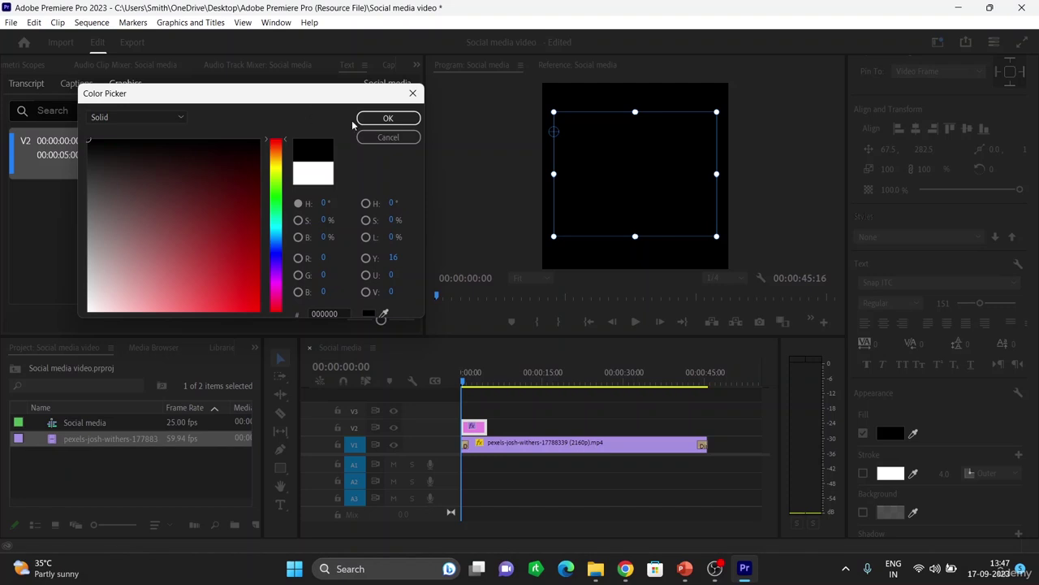
left_click(387, 119)
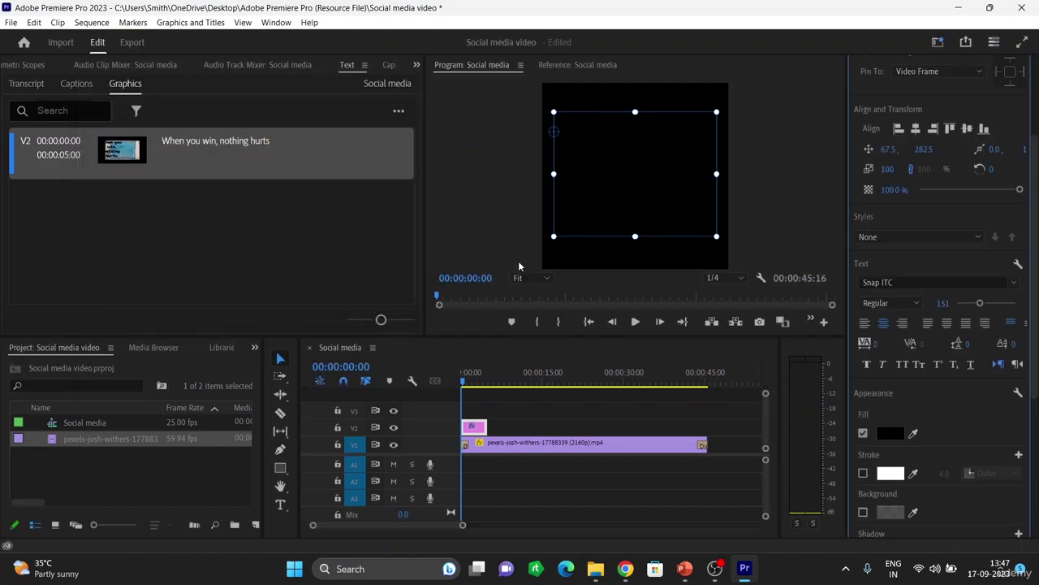
- Play the sequence from the start to check the black quote against the court footage
key("space")
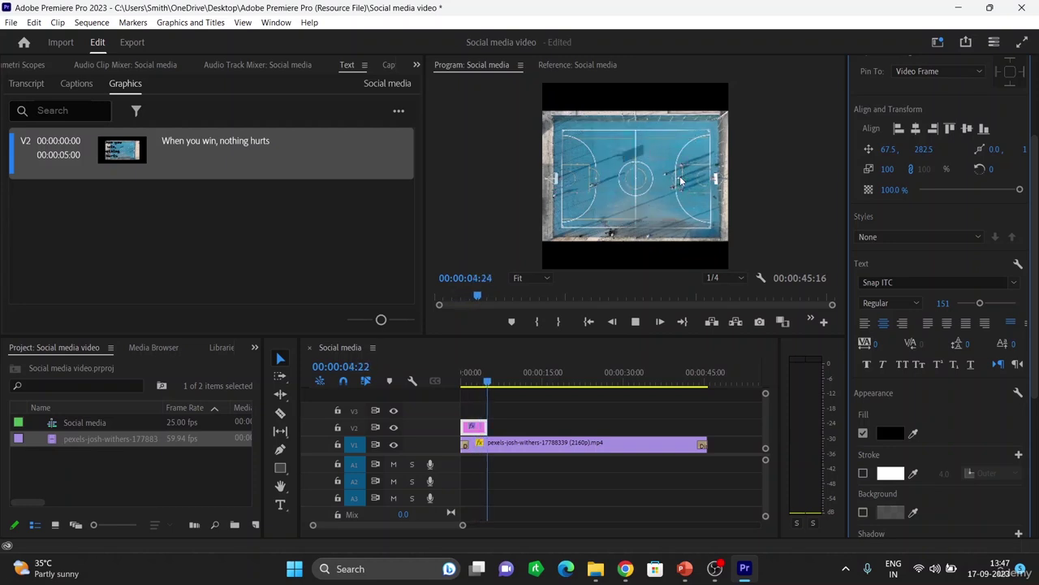
key("space")
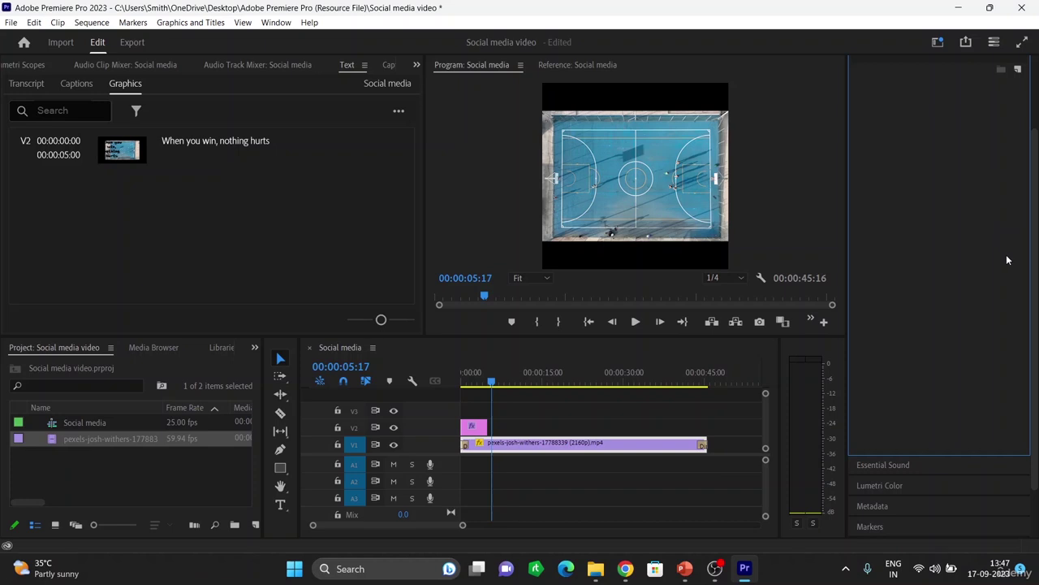
- Select the text graphic on track V2 and show its editing properties in Essential Graphics
left_click(874, 464)
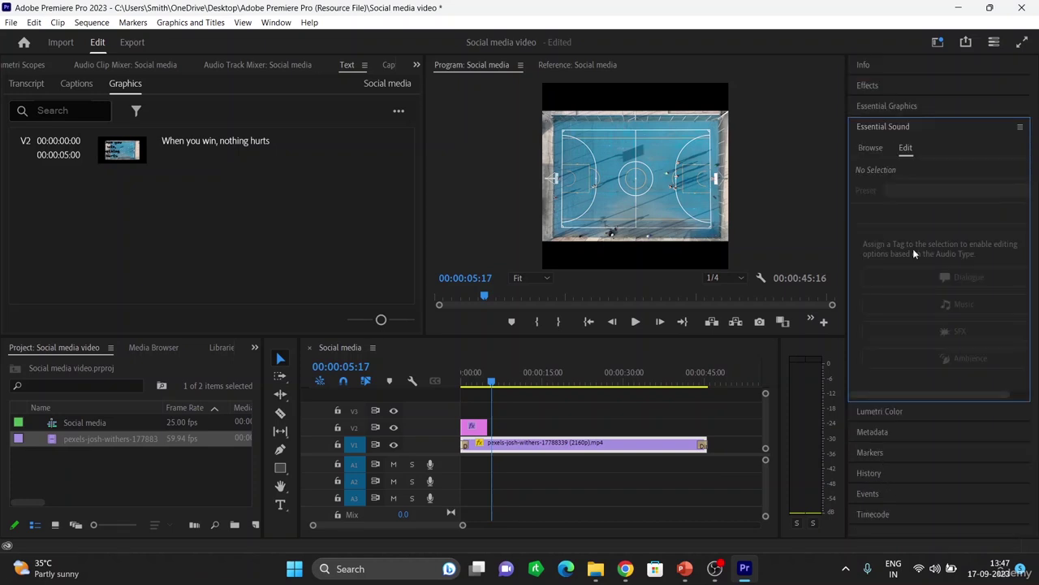
left_click(895, 105)
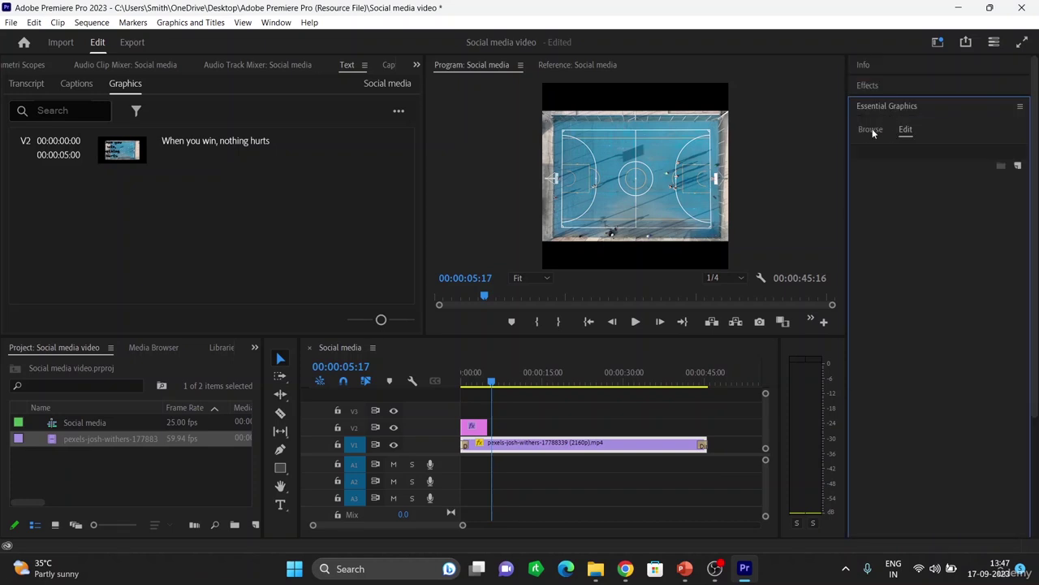
left_click(871, 129)
left_click(905, 129)
left_click(470, 427)
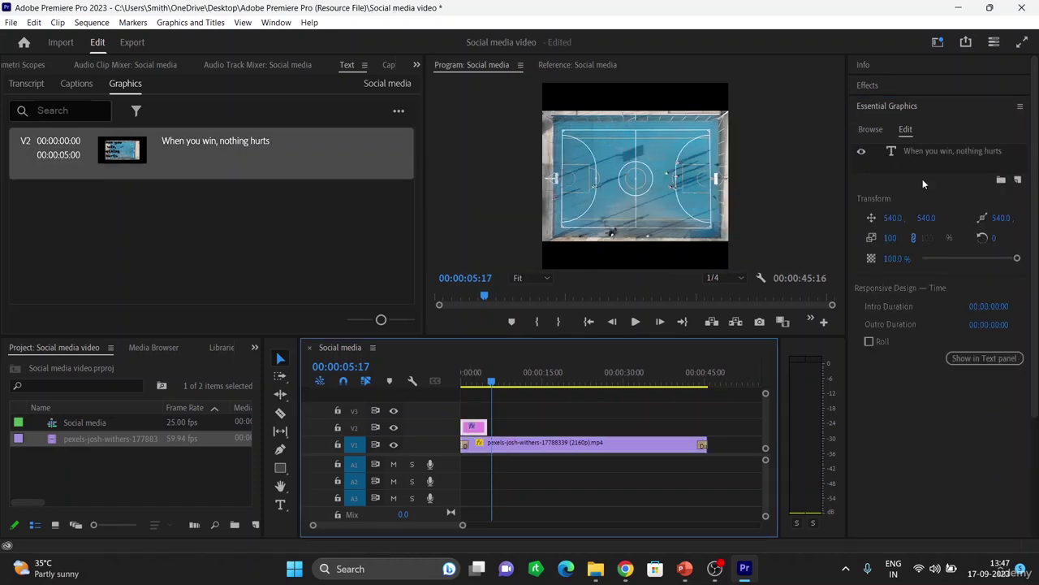
left_click(870, 129)
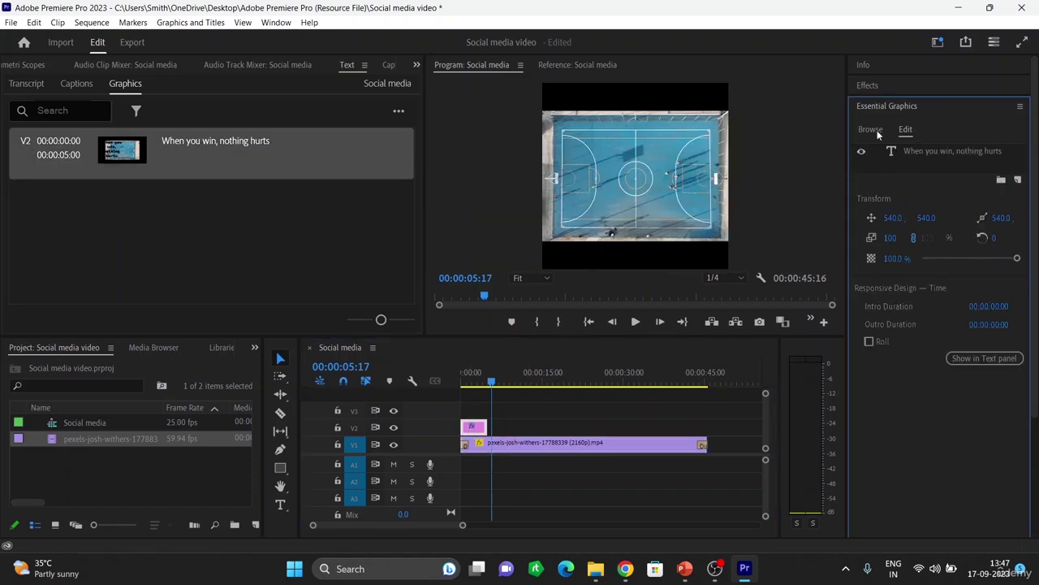
left_click(905, 129)
left_click(477, 429)
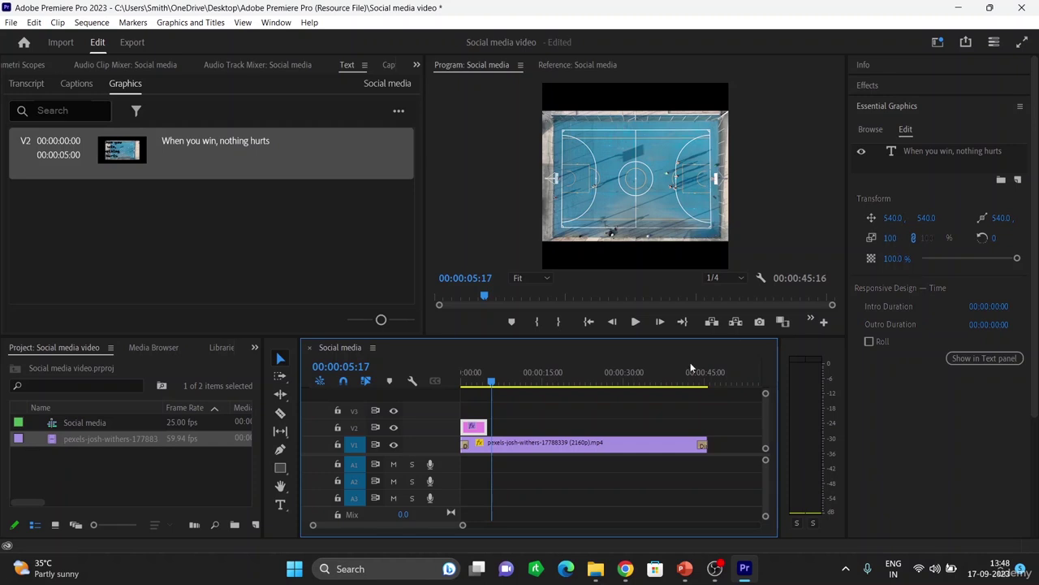
- Give the quote text a white outer stroke with a width of 10 and move it to about 103.5, 329.5 in the frame
left_click_drag(491, 380, 477, 382)
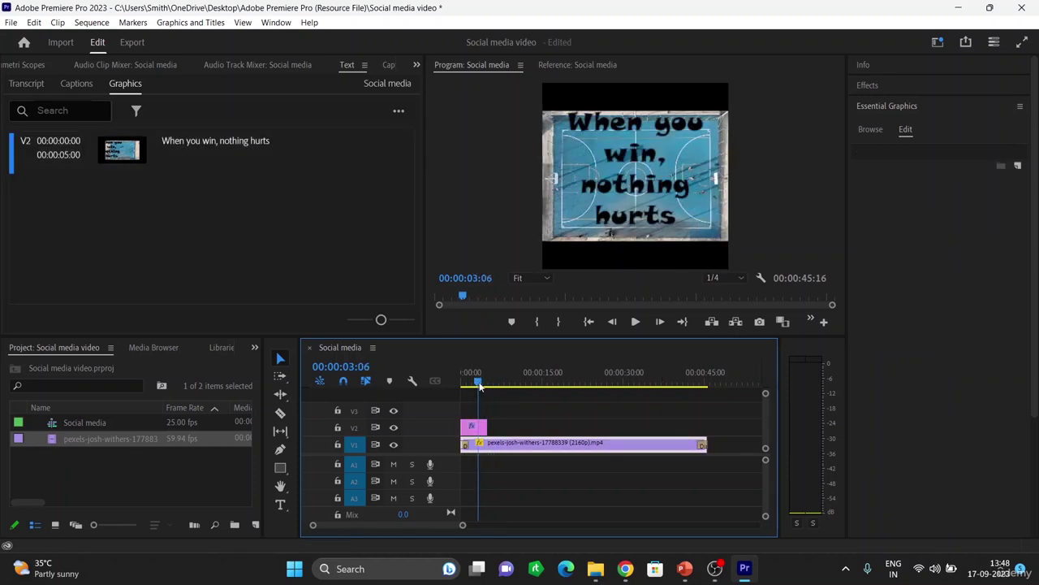
left_click(471, 430)
left_click(631, 183)
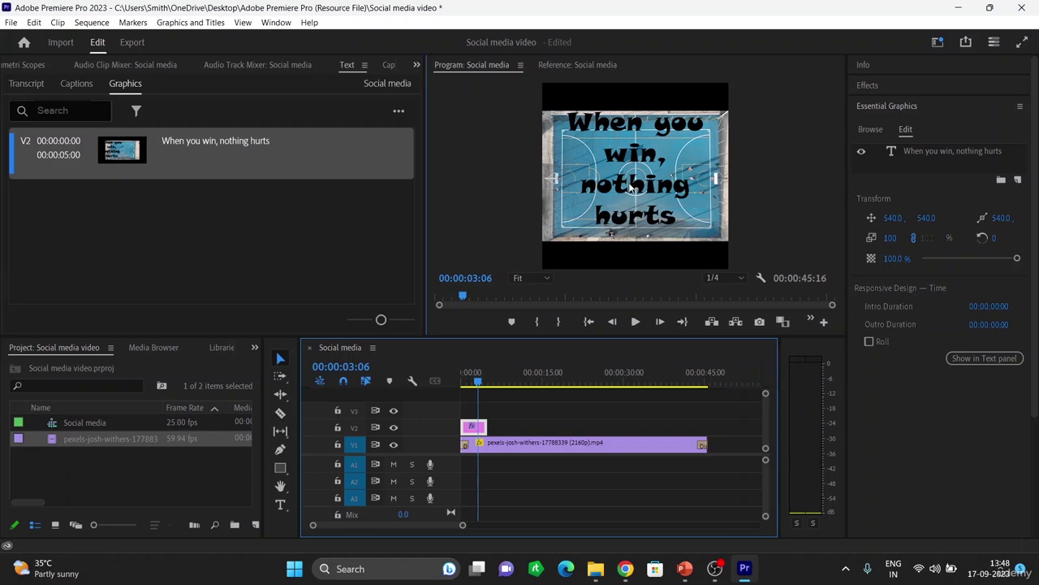
scroll(952, 381, "down", 3)
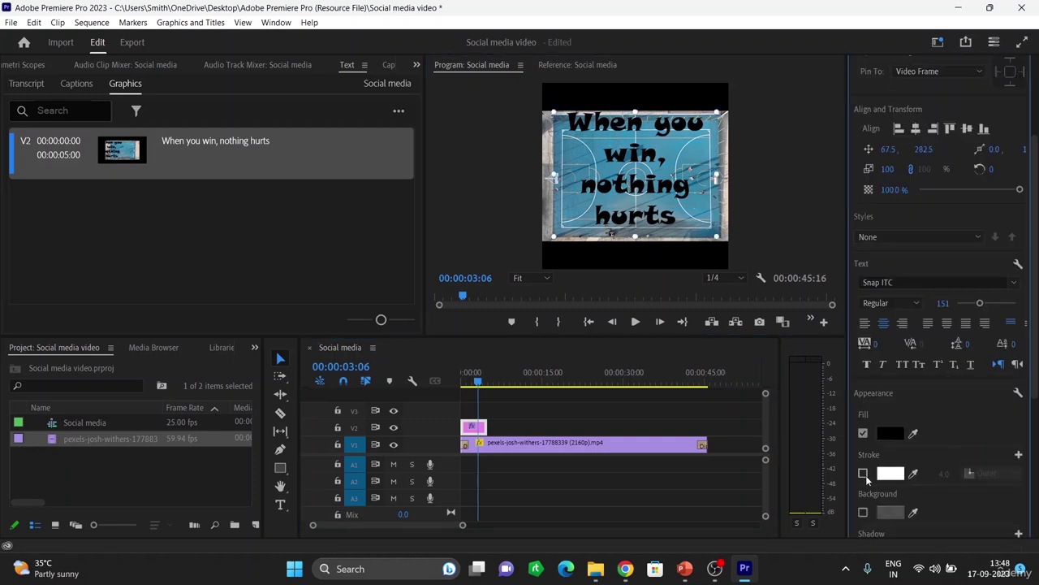
left_click(864, 474)
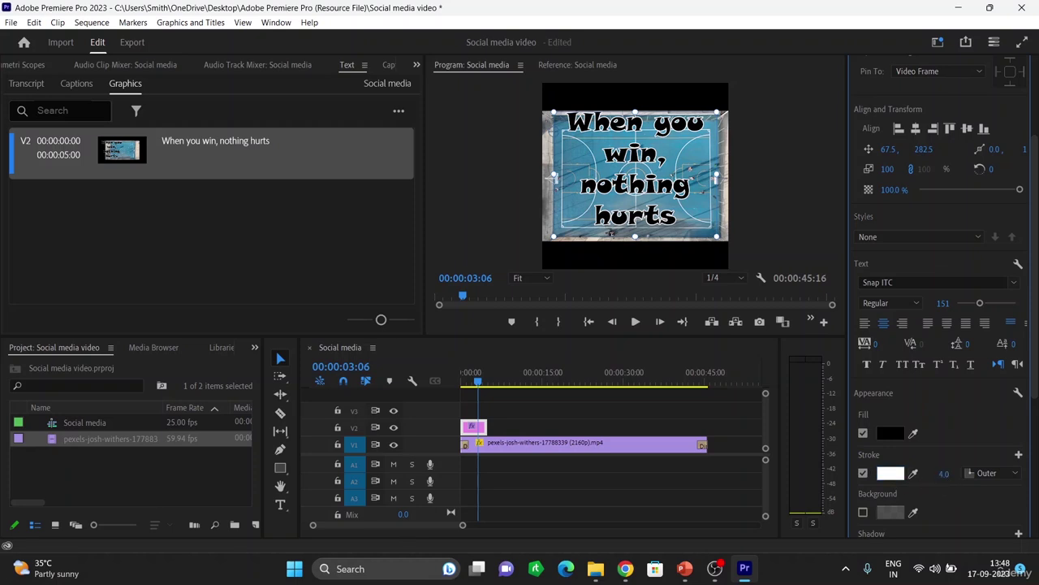
left_click_drag(943, 473, 925, 475)
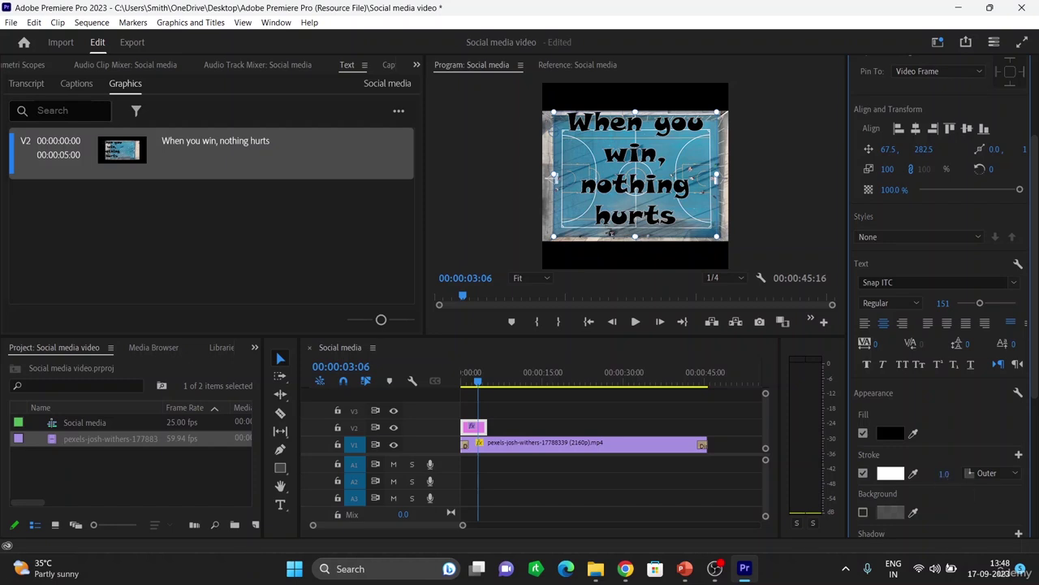
mouse_move(944, 474)
left_mouse_down()
mouse_move(966, 474)
mouse_move(939, 475)
left_mouse_up()
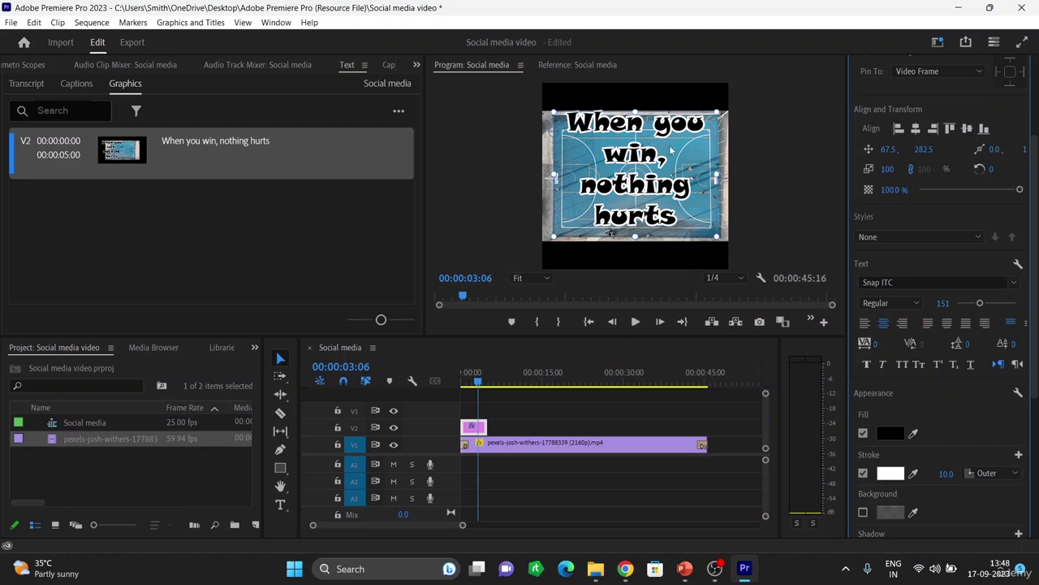
mouse_move(671, 149)
left_mouse_down()
mouse_move(672, 161)
mouse_move(682, 152)
left_mouse_up()
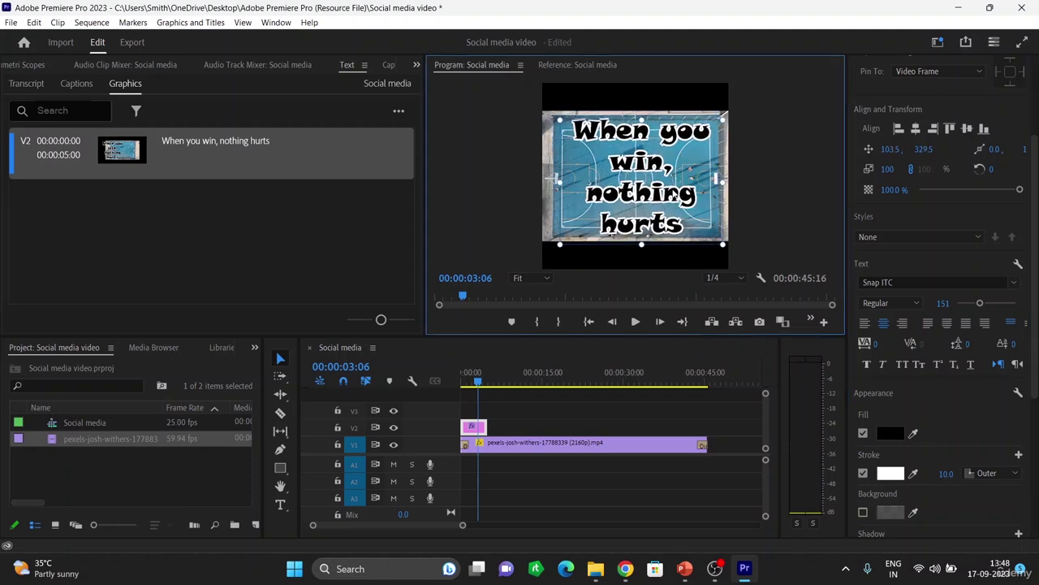
- Add a background behind the quote text with 45% opacity, size 1.7 and corner radius 71
scroll(963, 432, "down", 2)
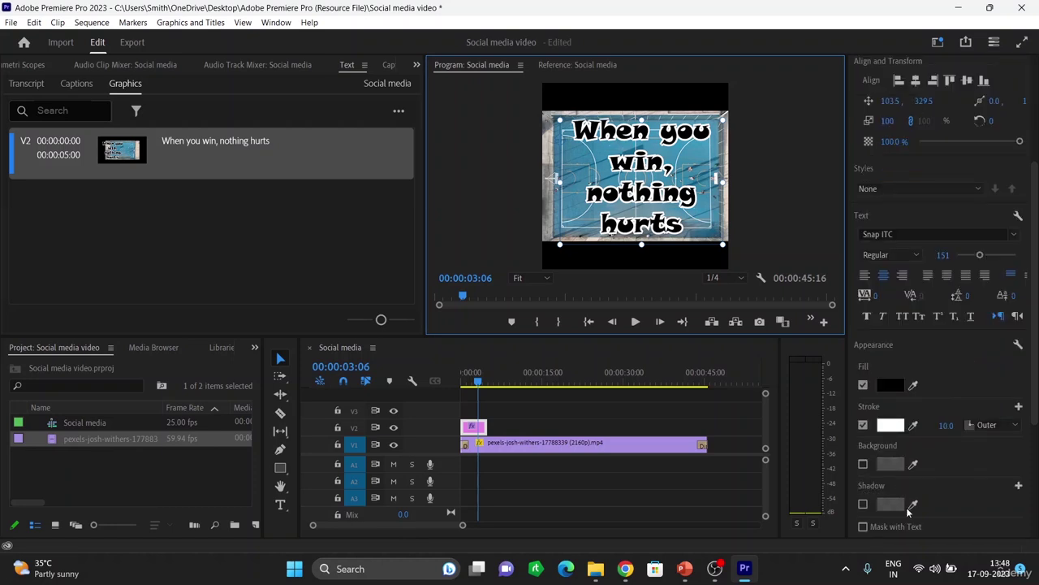
left_click(863, 464)
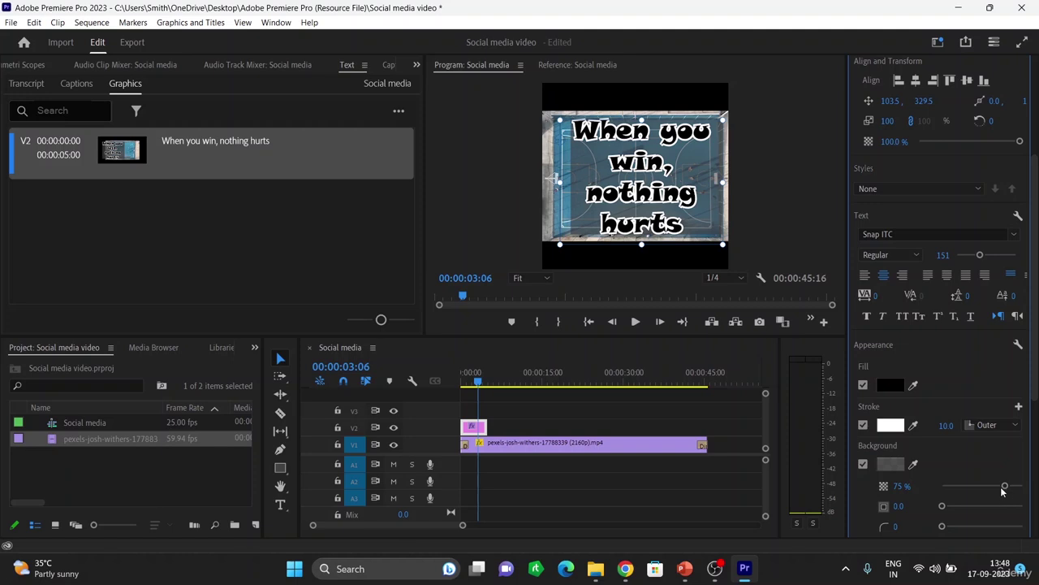
left_click_drag(1004, 486, 979, 485)
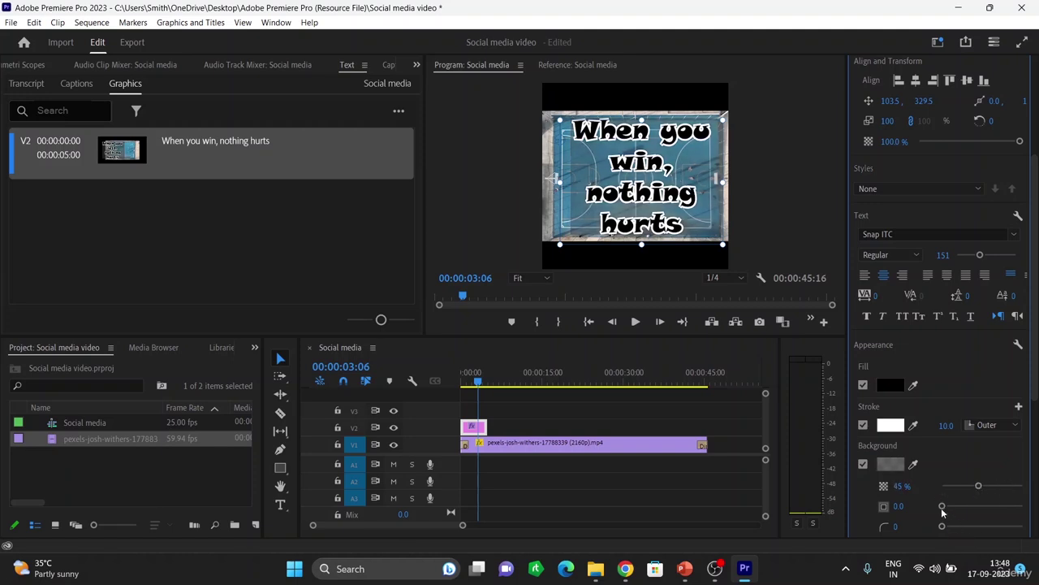
left_click_drag(943, 526, 999, 534)
left_click_drag(942, 506, 922, 515)
scroll(935, 430, "down", 1)
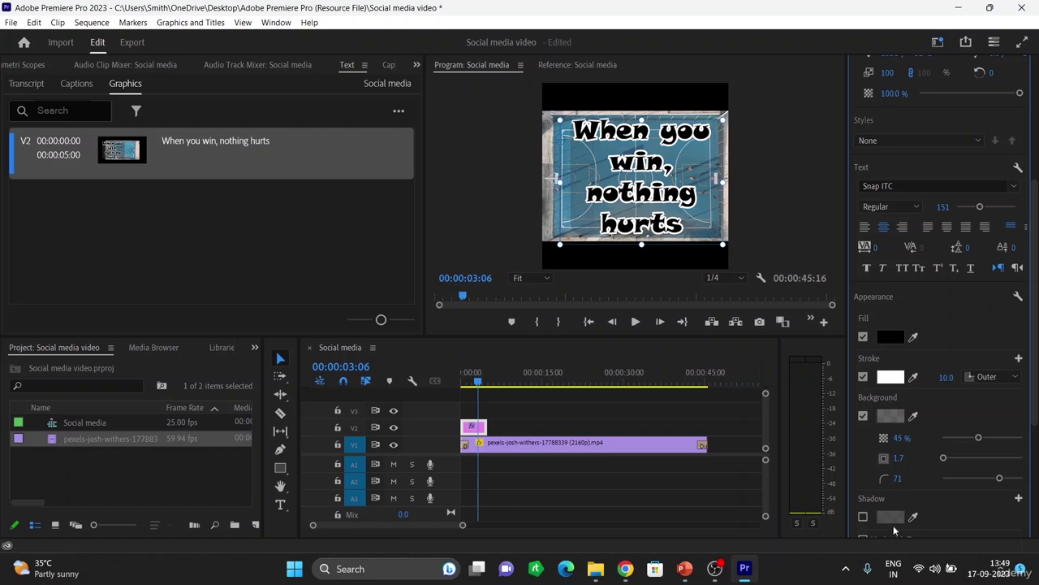
- Enable a shadow on the quote text with 84% opacity and a distance of 0
left_click(862, 517)
scroll(917, 475, "down", 1)
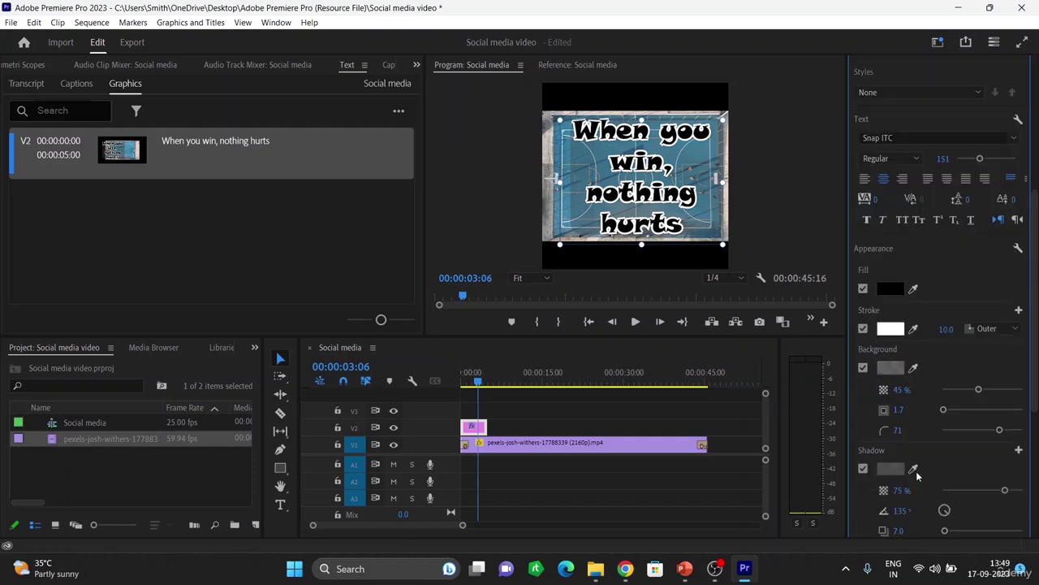
scroll(917, 475, "down", 1)
mouse_move(1004, 444)
left_mouse_down()
mouse_move(983, 451)
mouse_move(1010, 451)
left_mouse_up()
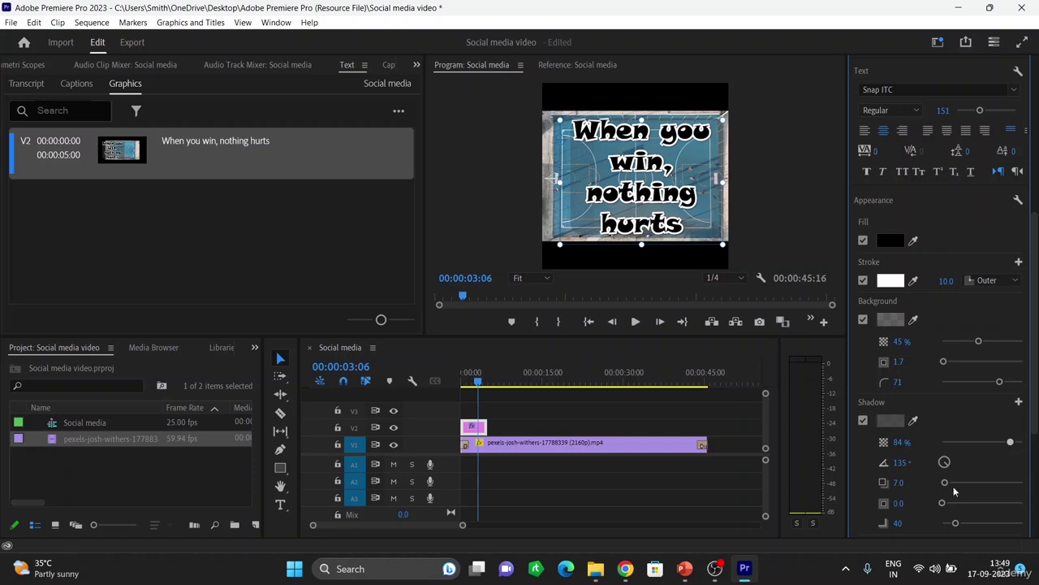
mouse_move(946, 482)
left_mouse_down()
mouse_move(999, 487)
mouse_move(934, 468)
left_mouse_up()
scroll(970, 497, "down", 1)
scroll(968, 495, "down", 1)
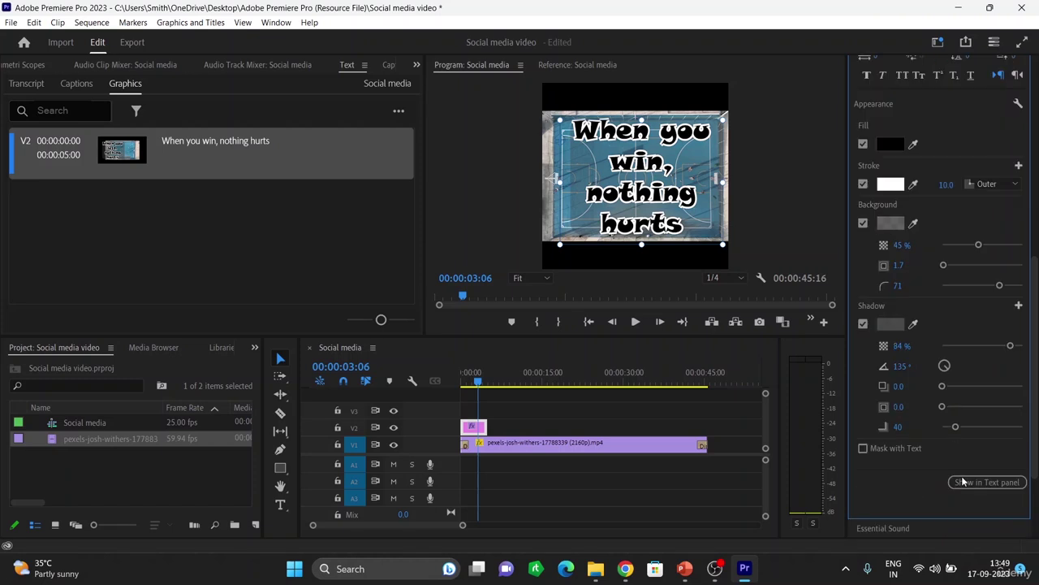
- Play the sequence from the start to check the quote with its stroke, background and shadow
scroll(958, 329, "up", 1)
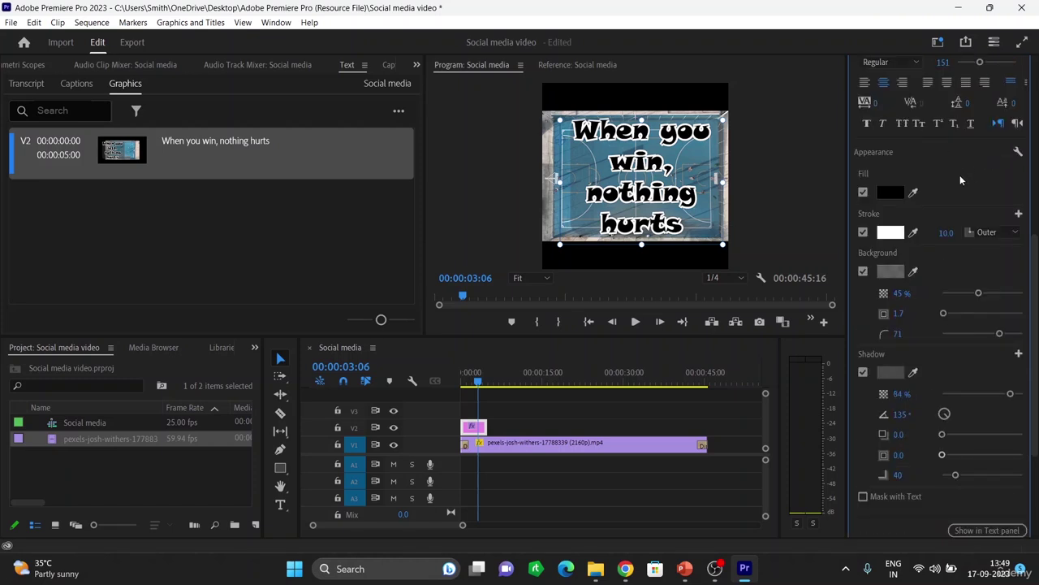
key("Home")
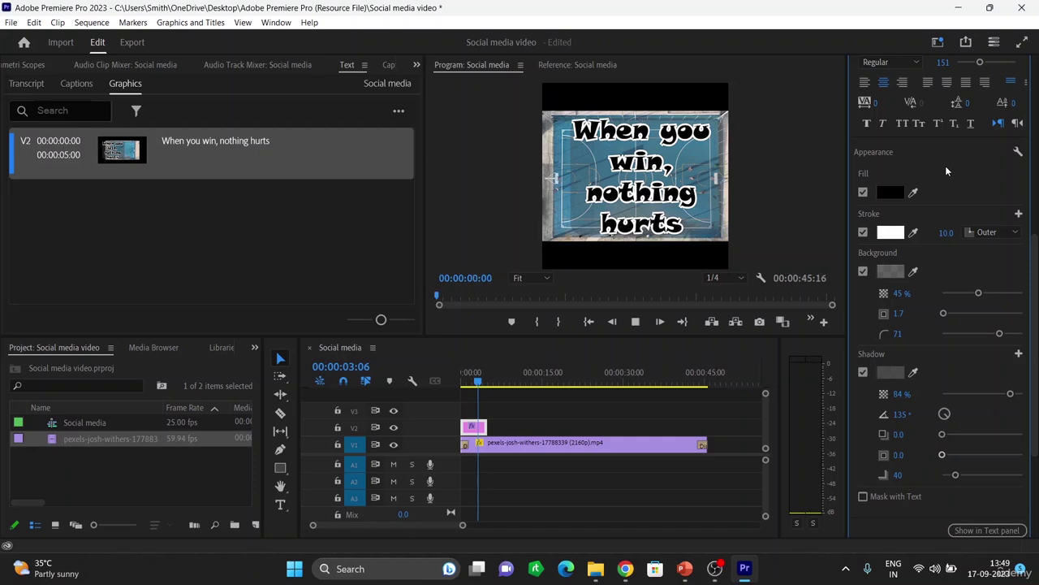
key("space")
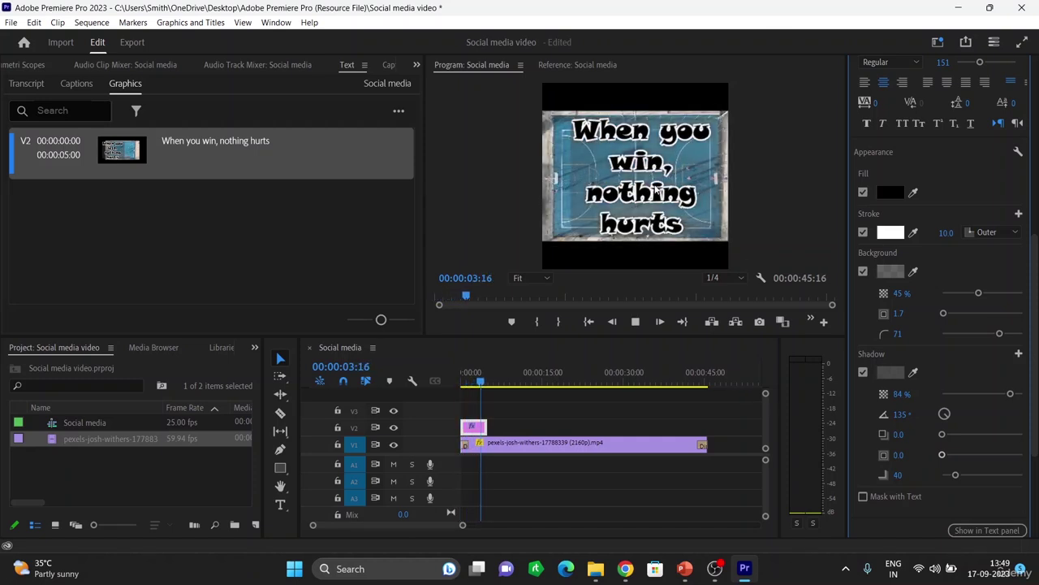
left_click(652, 170)
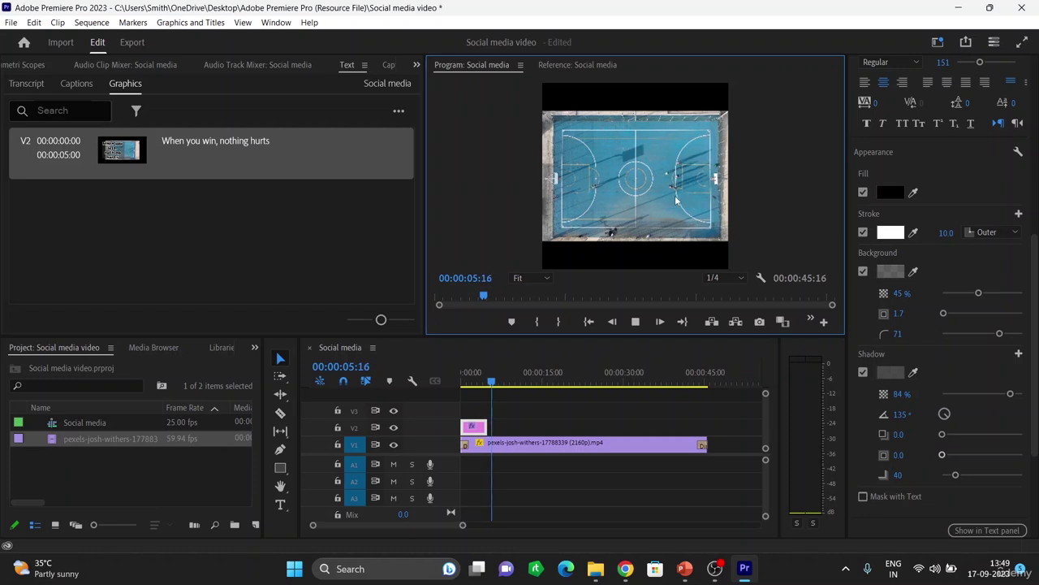
key("space")
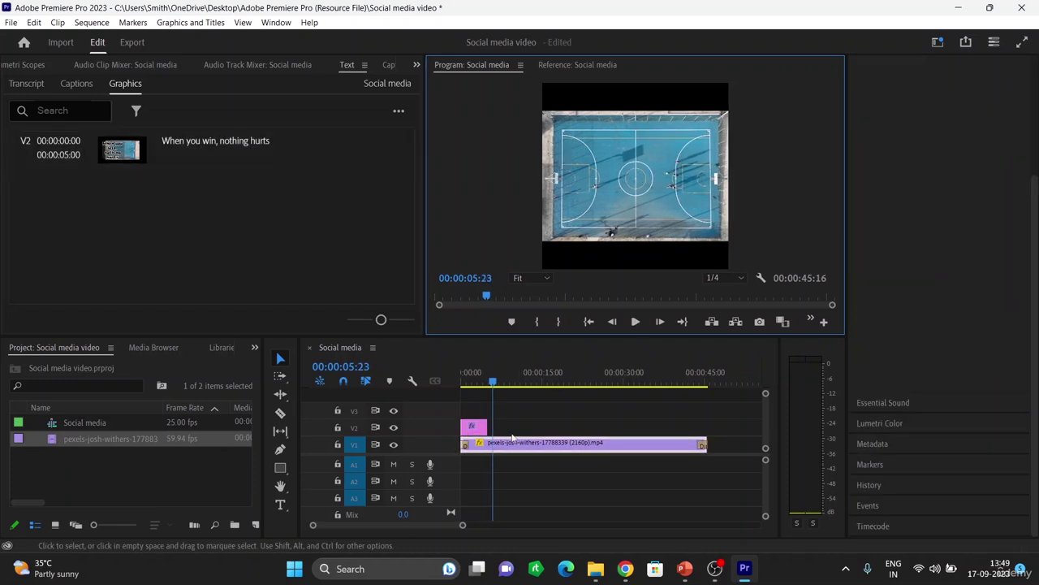
- Reposition the quote text over the court footage to about 56.5, 289.5
left_click(478, 432)
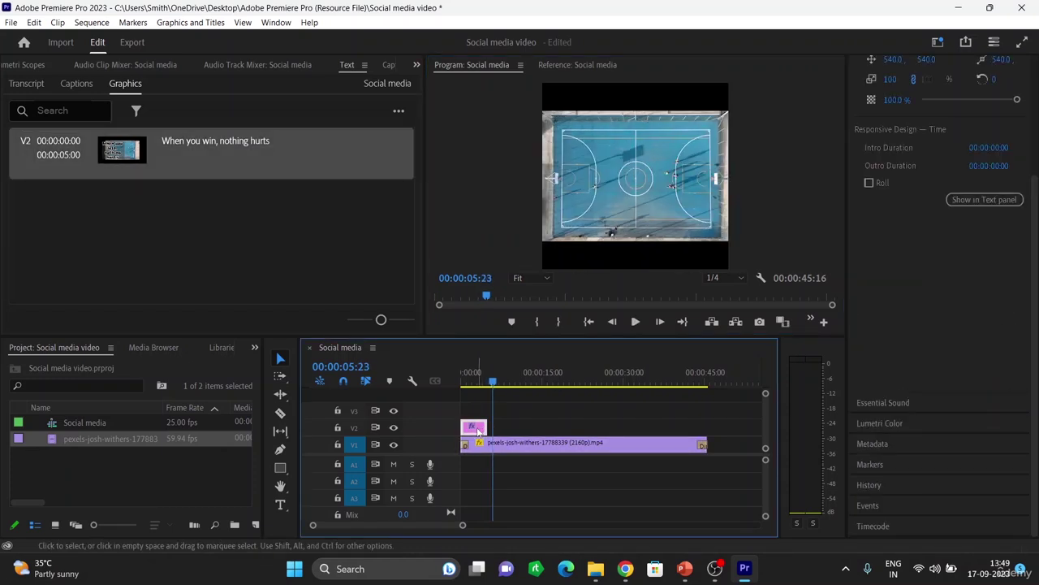
left_click_drag(494, 387, 465, 381)
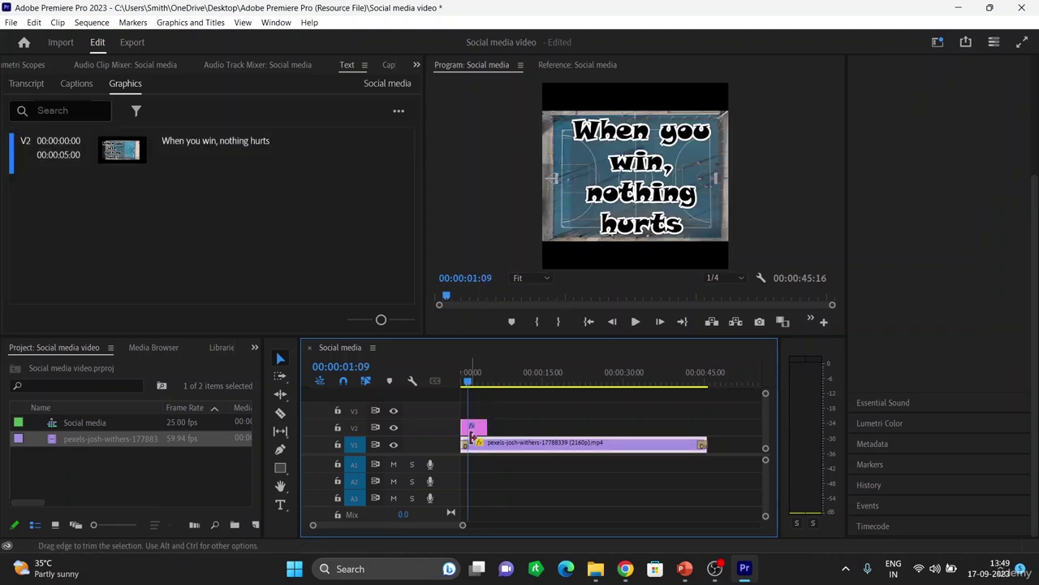
left_click(633, 201)
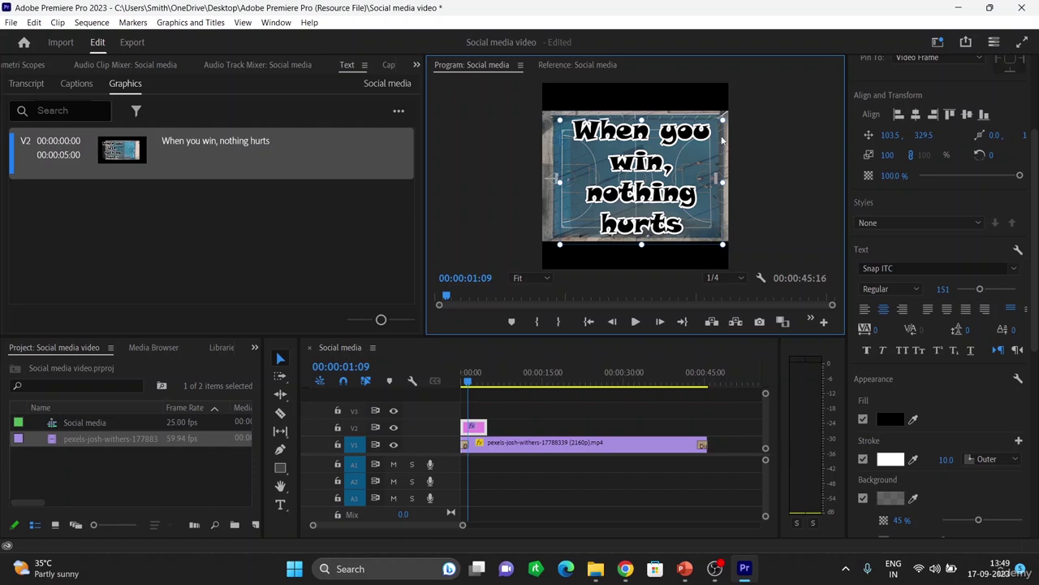
mouse_move(702, 152)
left_mouse_down()
mouse_move(692, 150)
mouse_move(703, 145)
left_mouse_up()
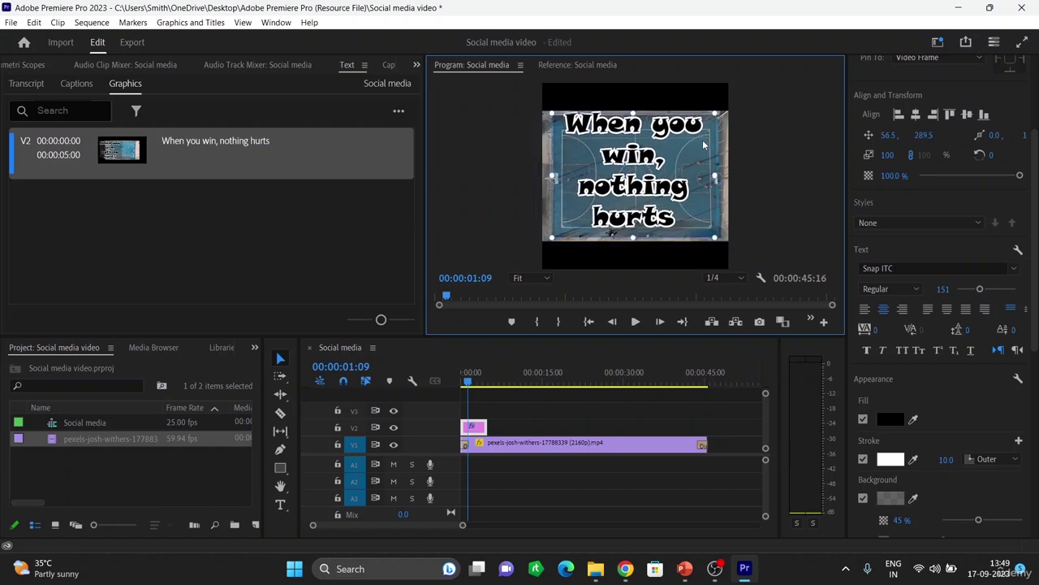
left_click(778, 177)
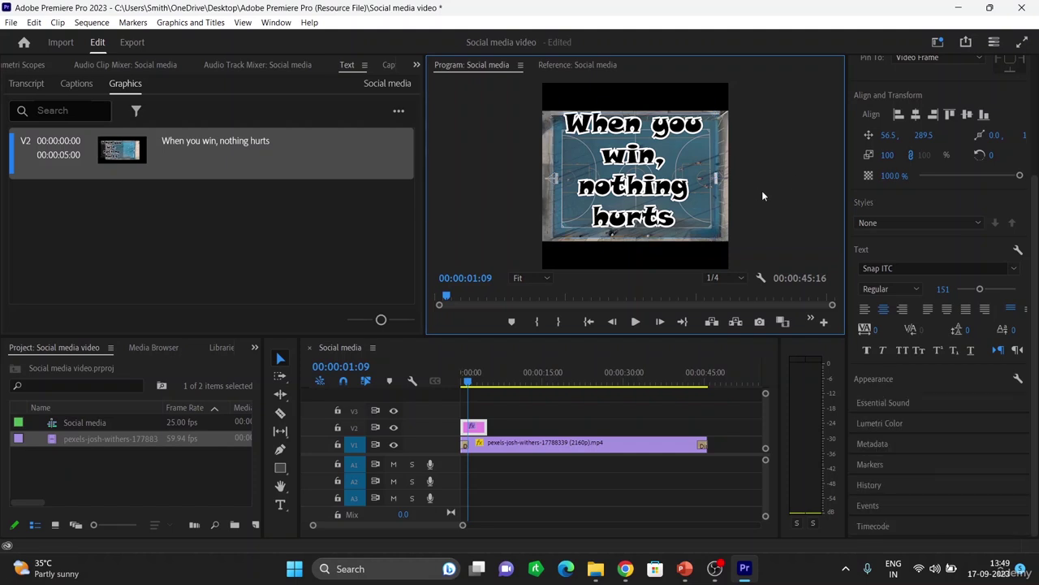
- Play the opening seconds of the sequence to check the repositioned quote
left_click(461, 379)
key("space")
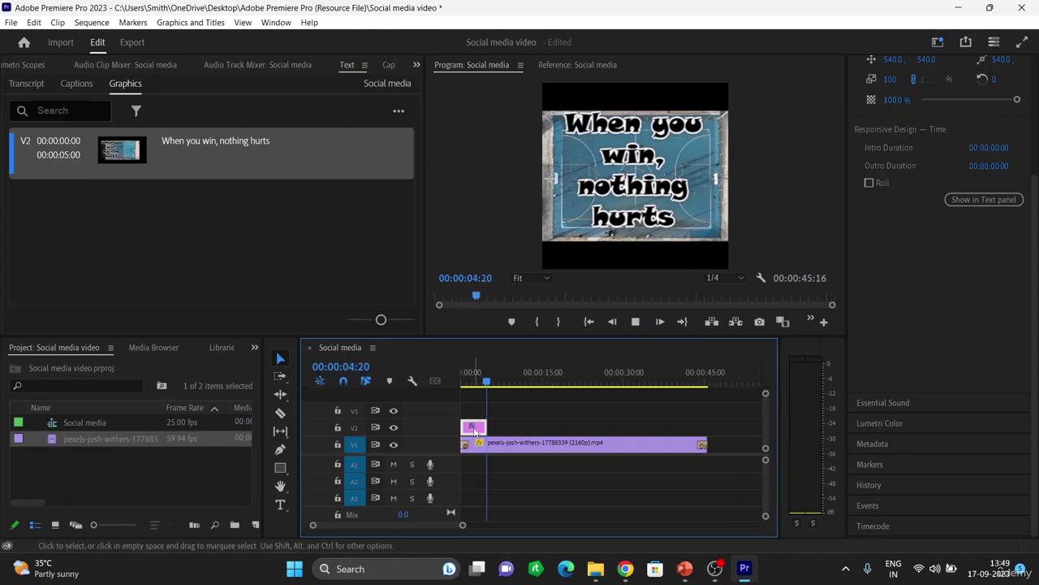
key("space")
- Turn off the background and the shadow of the quote text, keeping its fill and stroke enabled
left_click_drag(488, 387, 468, 387)
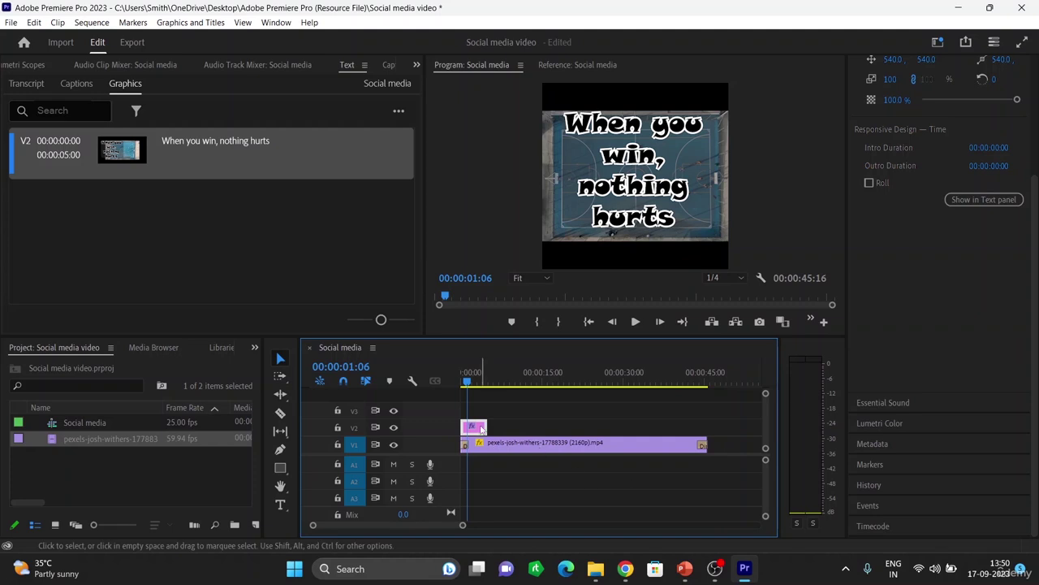
scroll(979, 226, "up", 2)
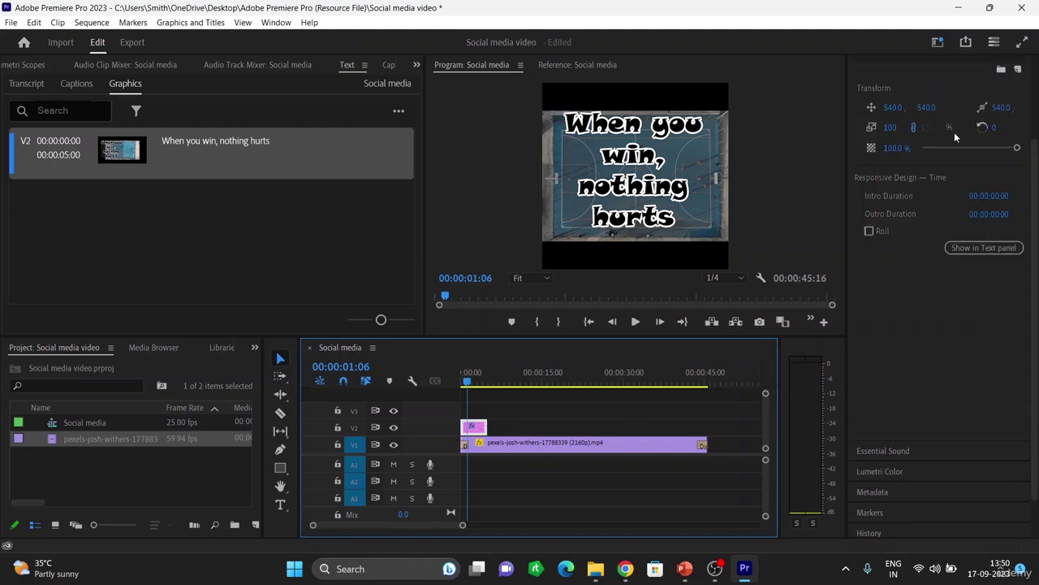
scroll(950, 170, "up", 2)
left_click(662, 201)
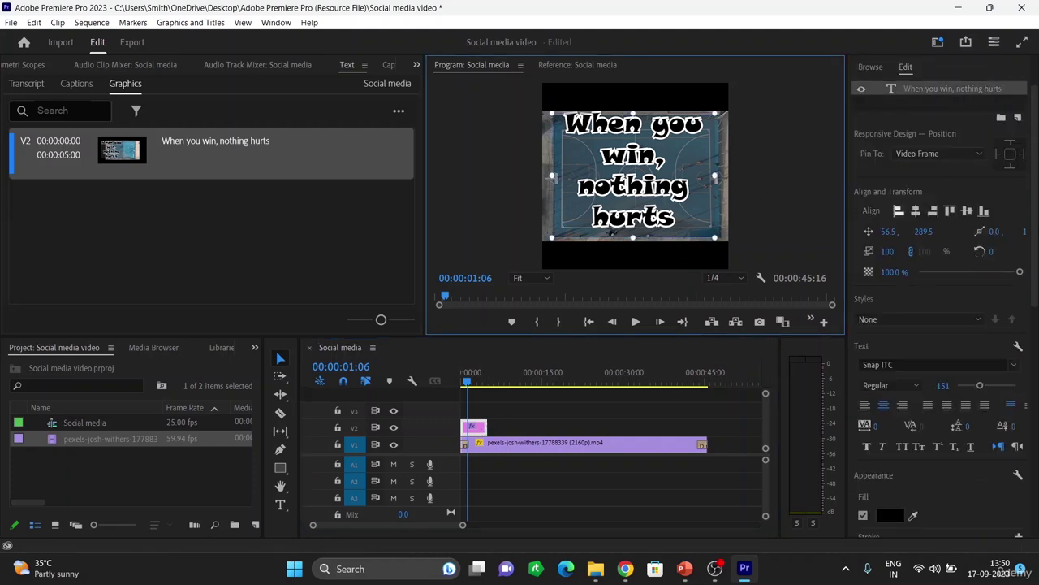
scroll(909, 453, "down", 2)
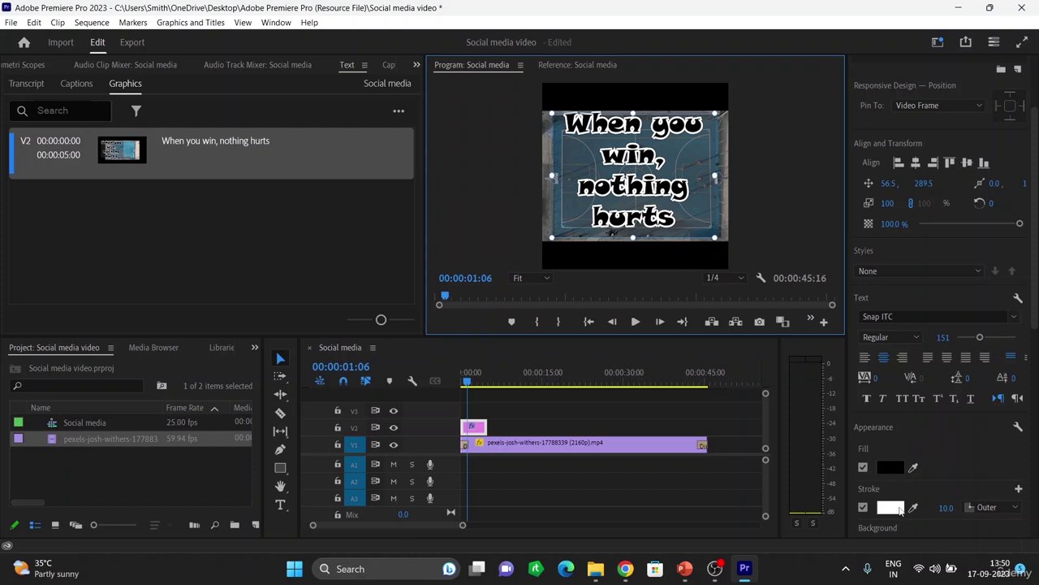
scroll(900, 509, "down", 4)
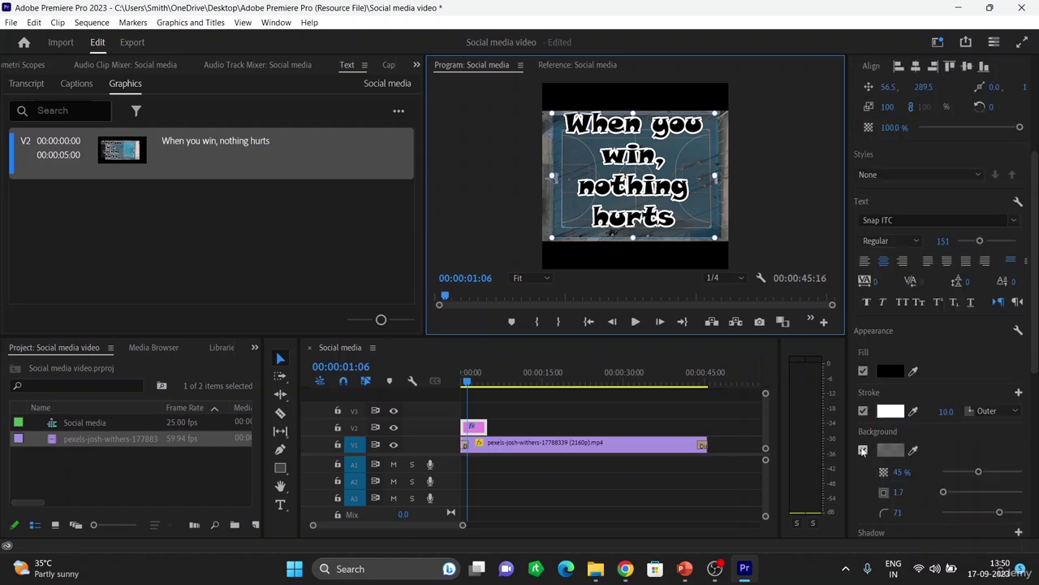
left_click(862, 450)
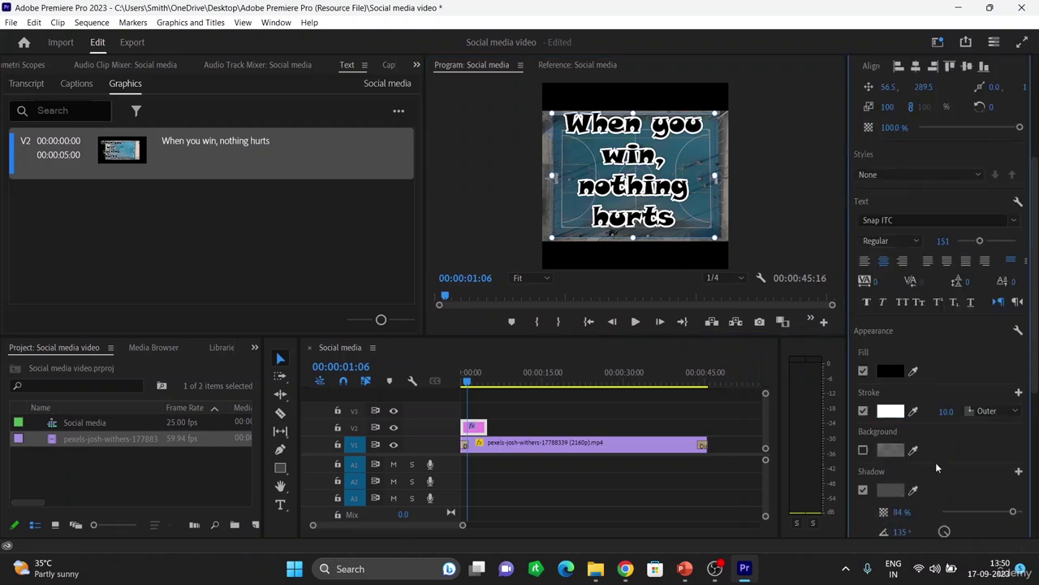
scroll(937, 475, "down", 4)
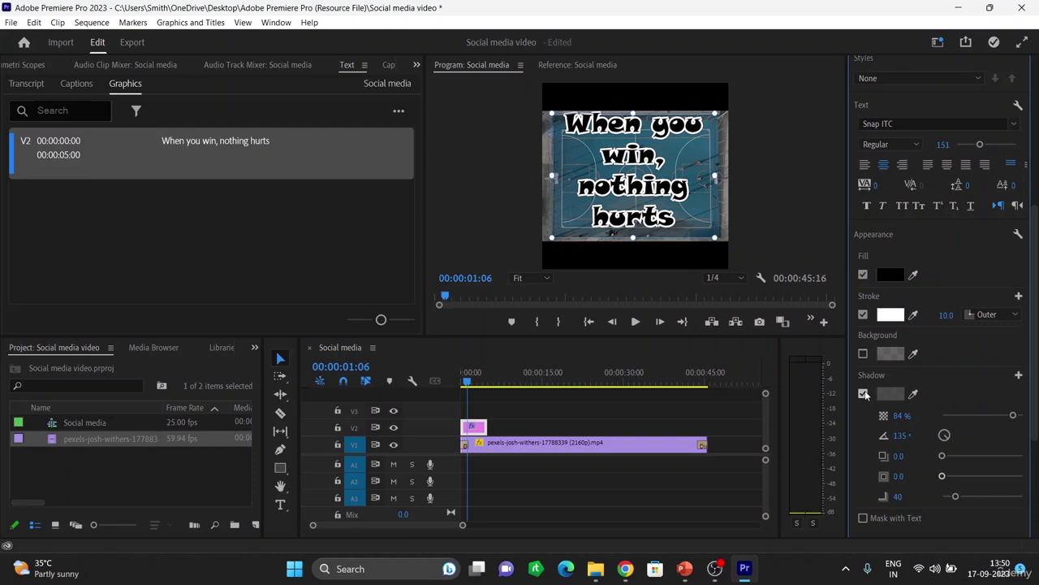
left_click(863, 393)
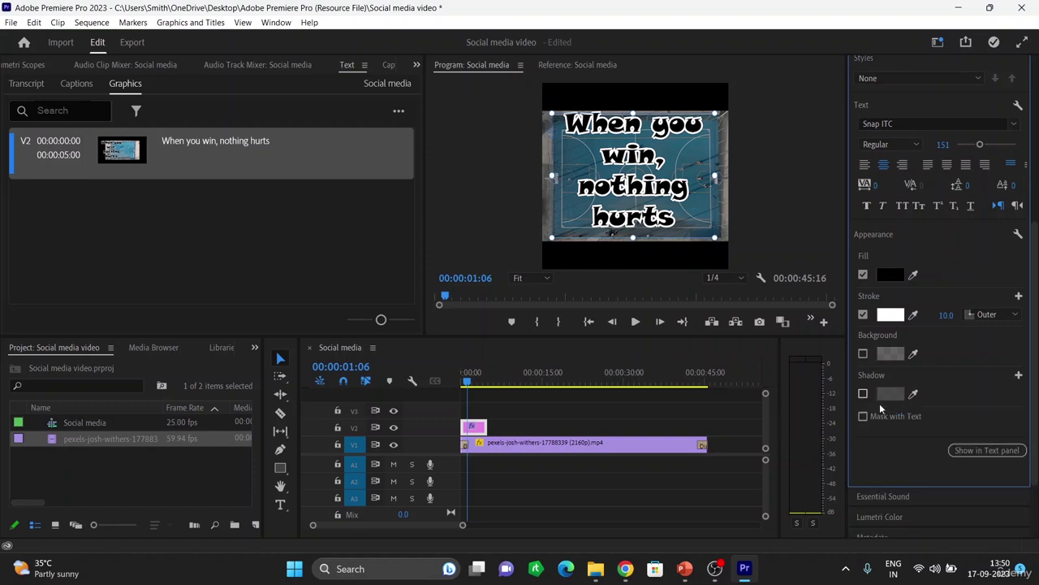
- Play the sequence from the start to check the quote without its background and shadow
left_click(462, 382)
key("space")
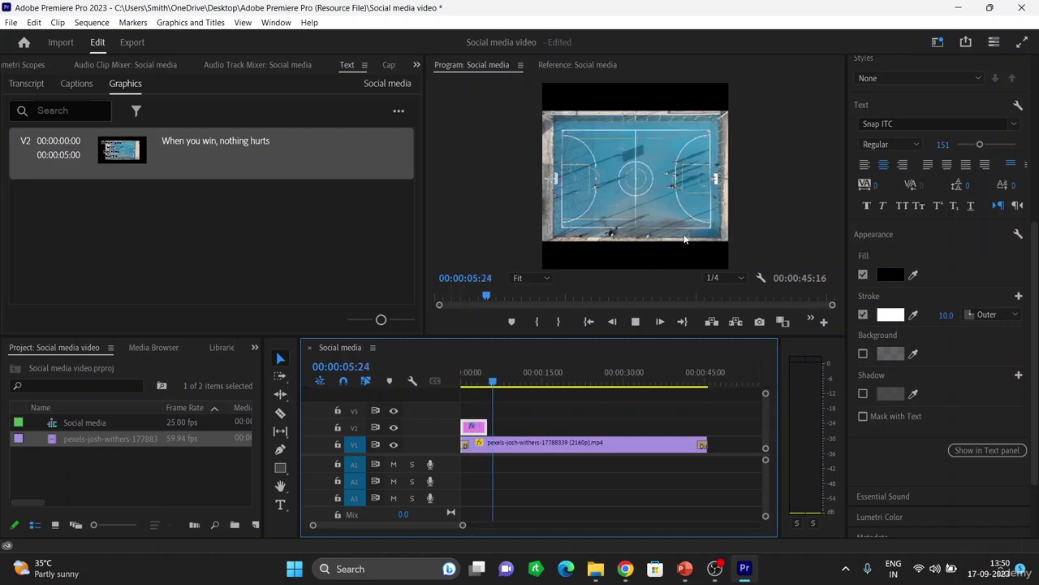
key("space")
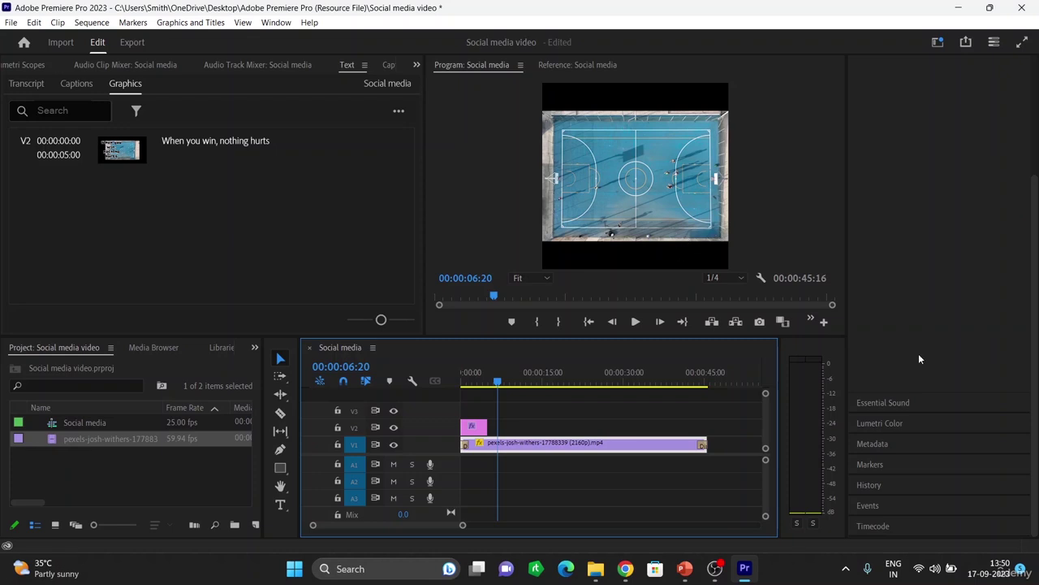
- Extend the quote graphic on V2 to a duration of 00:00:11:03 and lower the text layer's opacity to 82.6%
left_click(482, 427)
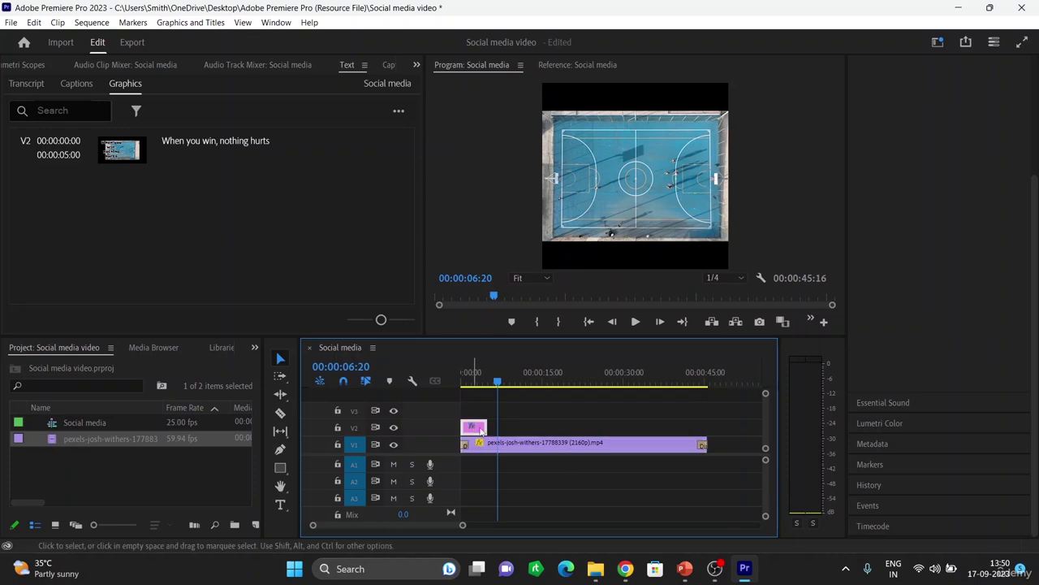
left_click_drag(485, 427, 517, 427)
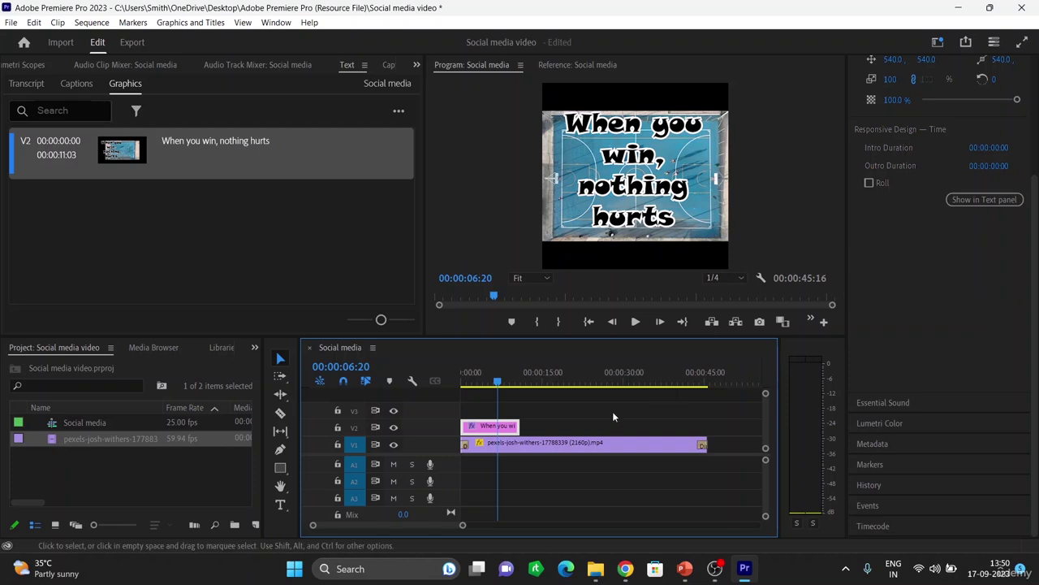
left_click(651, 190)
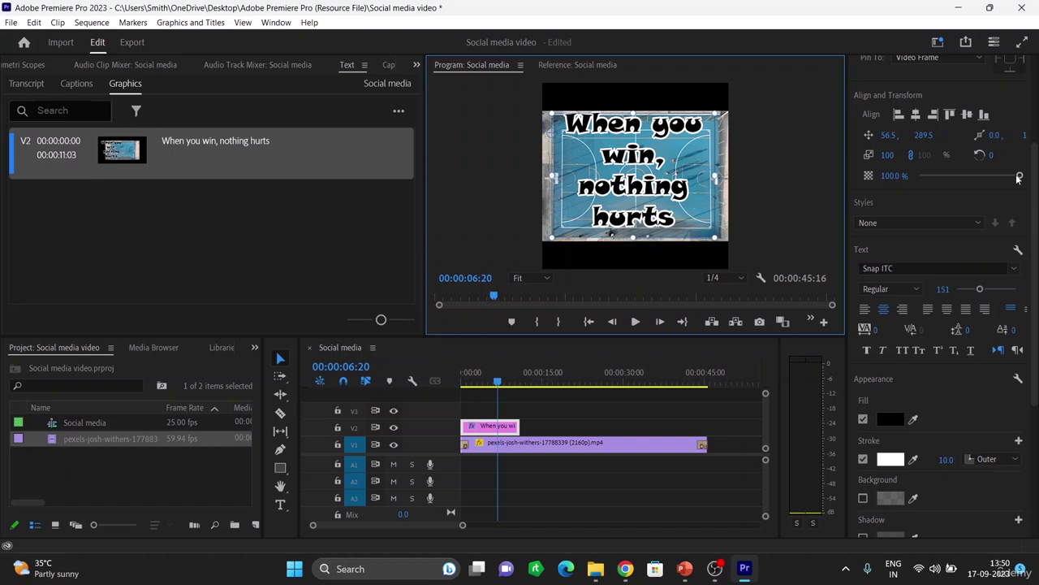
mouse_move(1018, 178)
left_mouse_down()
mouse_move(968, 176)
mouse_move(1001, 186)
left_mouse_up()
scroll(955, 111, "up", 2)
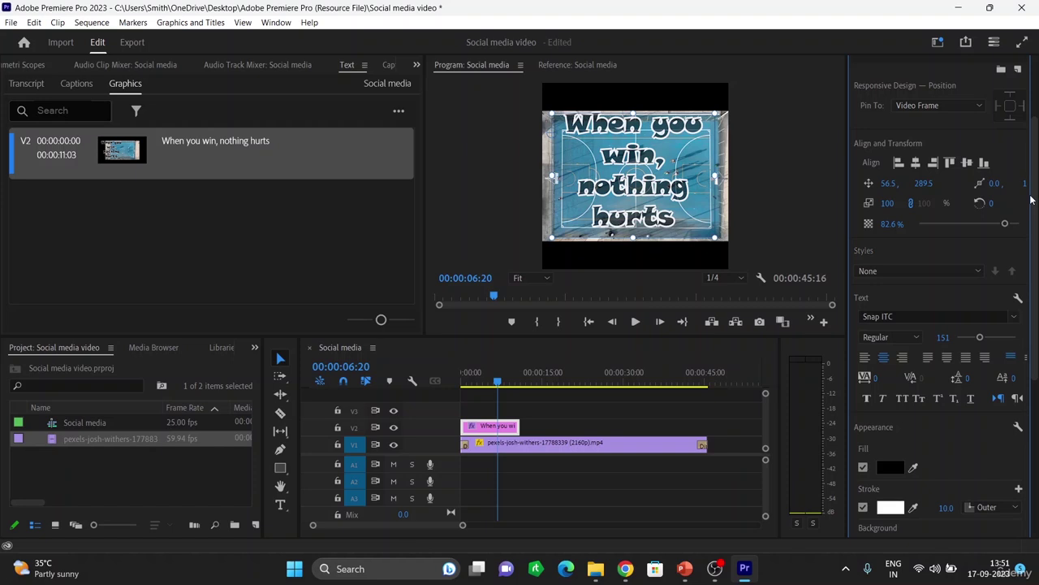
- Recolour only the word "hurts" in the quote with the dark red fill 9A3535, keeping its stroke white
left_click(667, 229)
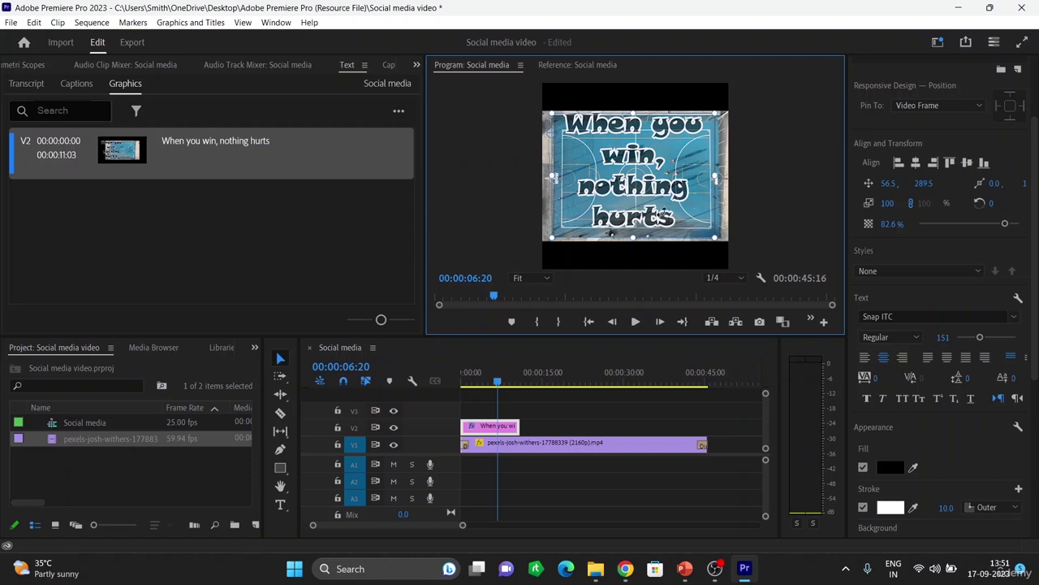
left_click(280, 504)
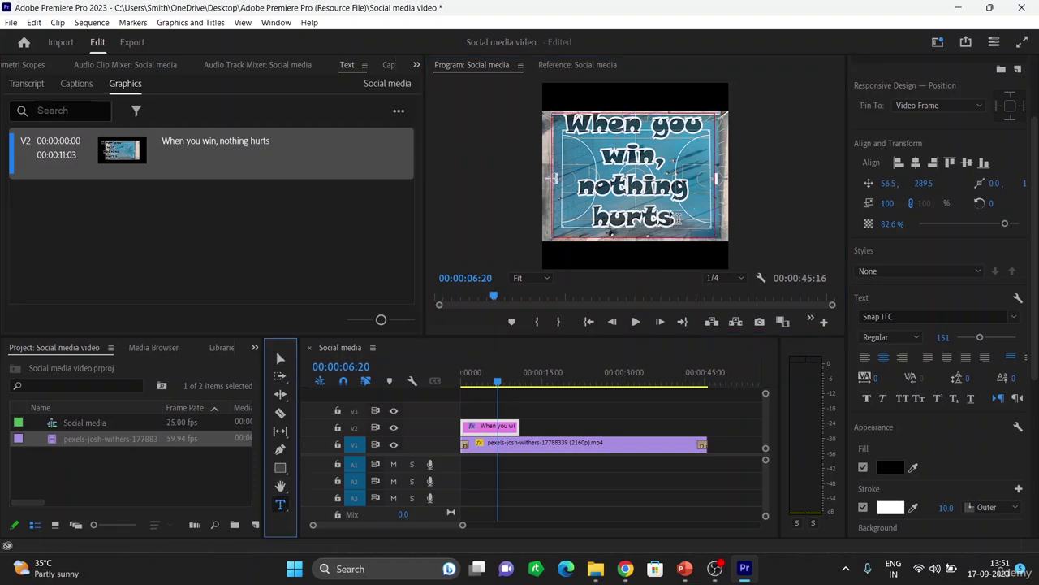
left_click_drag(678, 221, 592, 205)
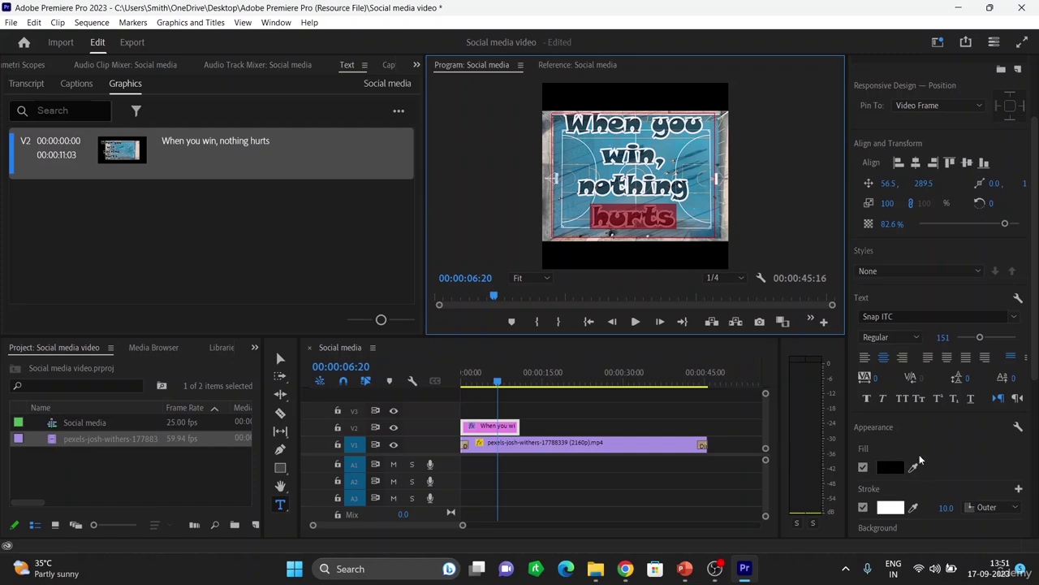
left_click(890, 467)
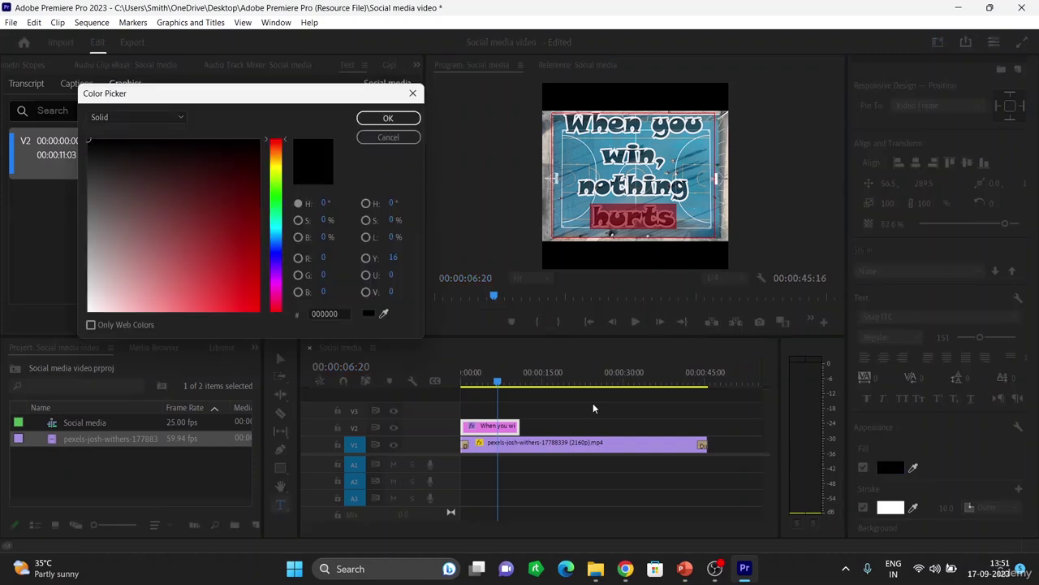
left_click(200, 240)
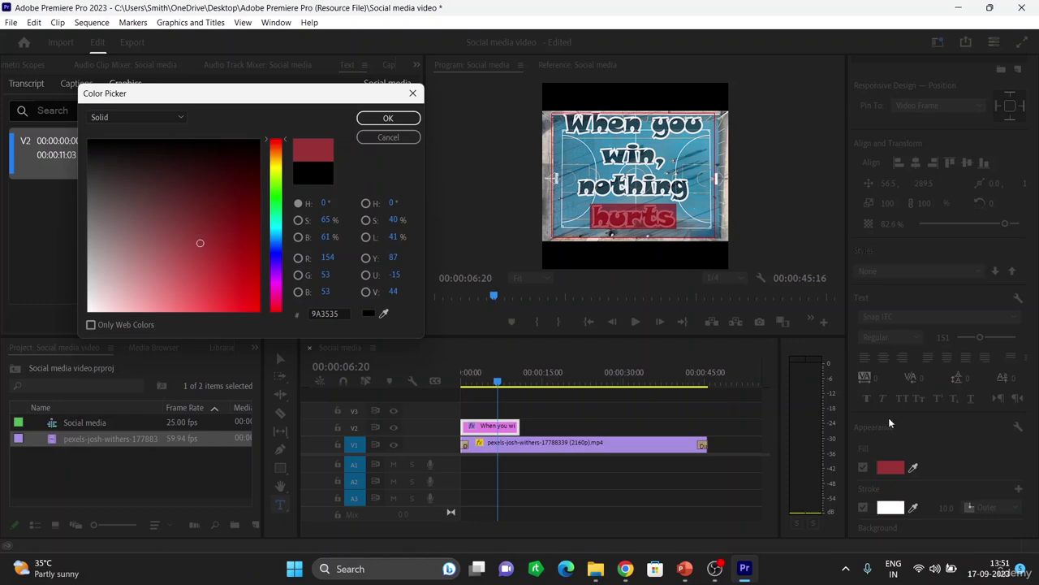
left_click(892, 506)
left_click(388, 117)
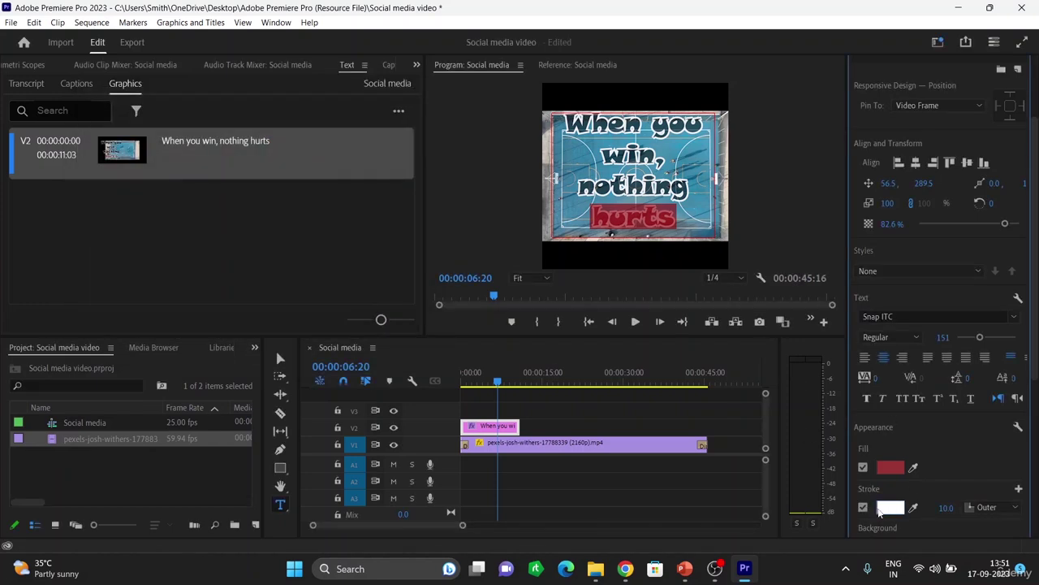
left_click(890, 508)
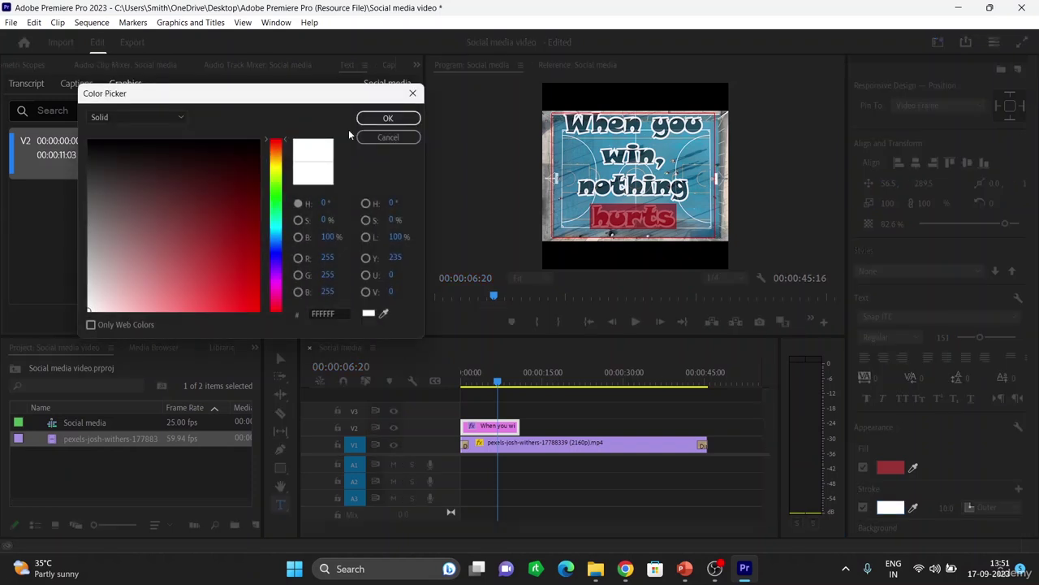
left_click(388, 118)
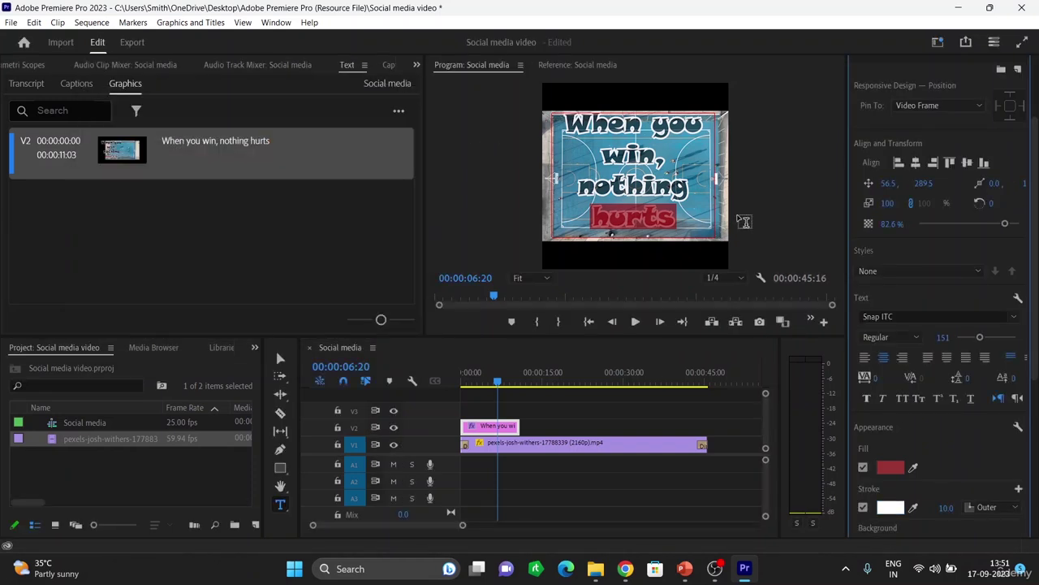
key("BackSpace")
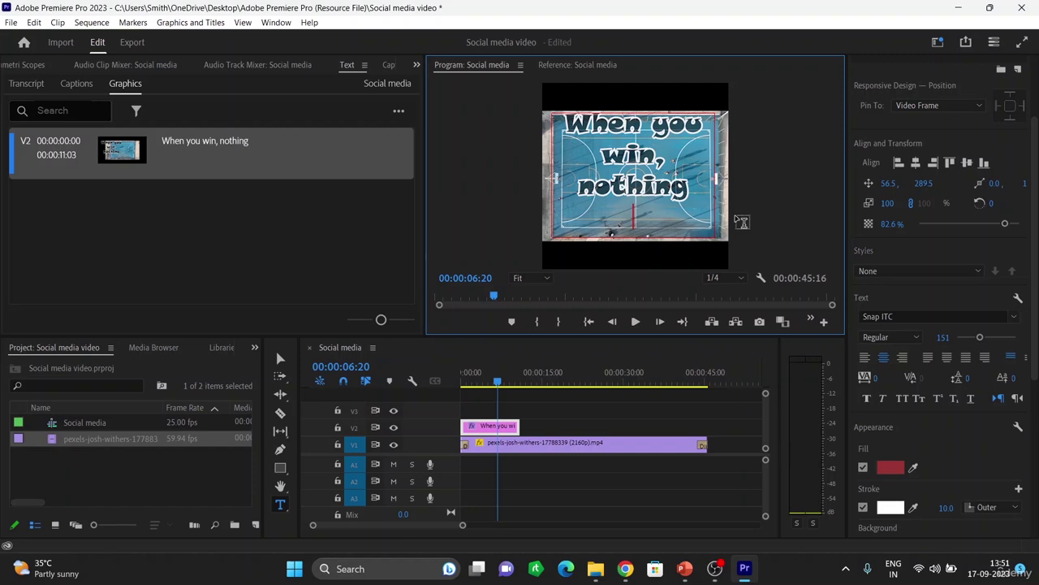
key("ctrl+z")
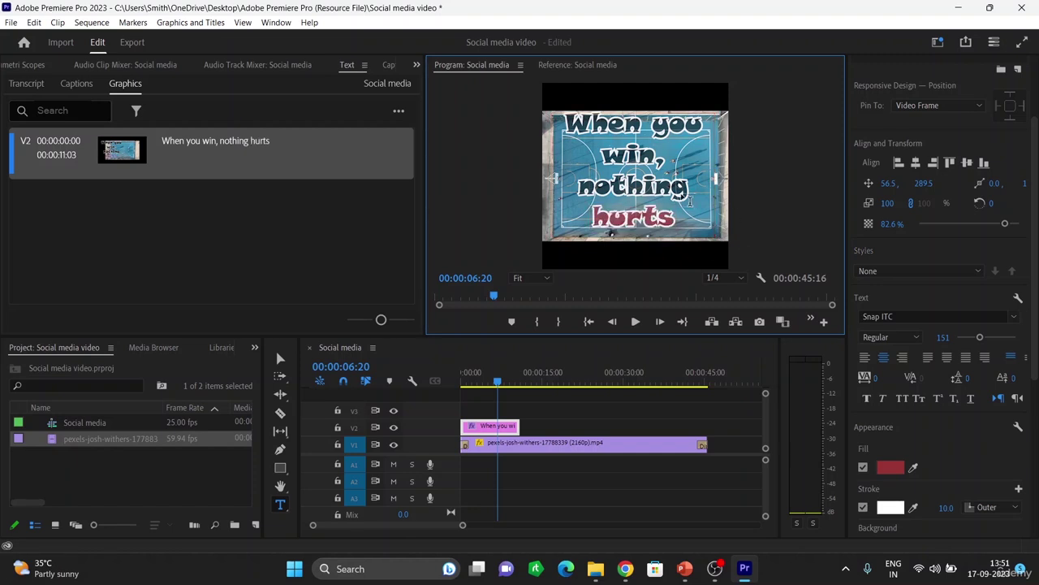
left_click(756, 181)
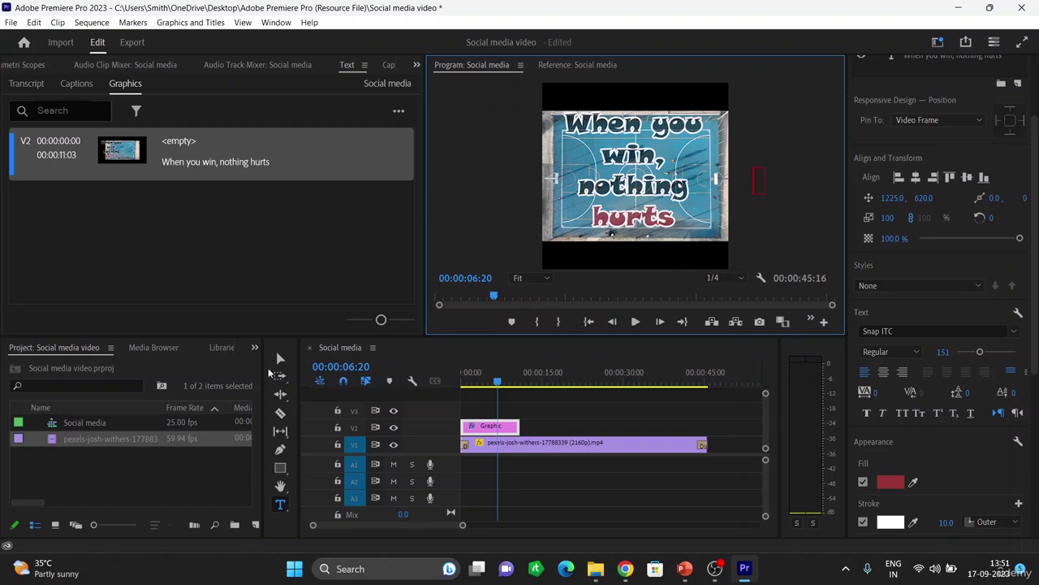
left_click(280, 358)
left_click(757, 180)
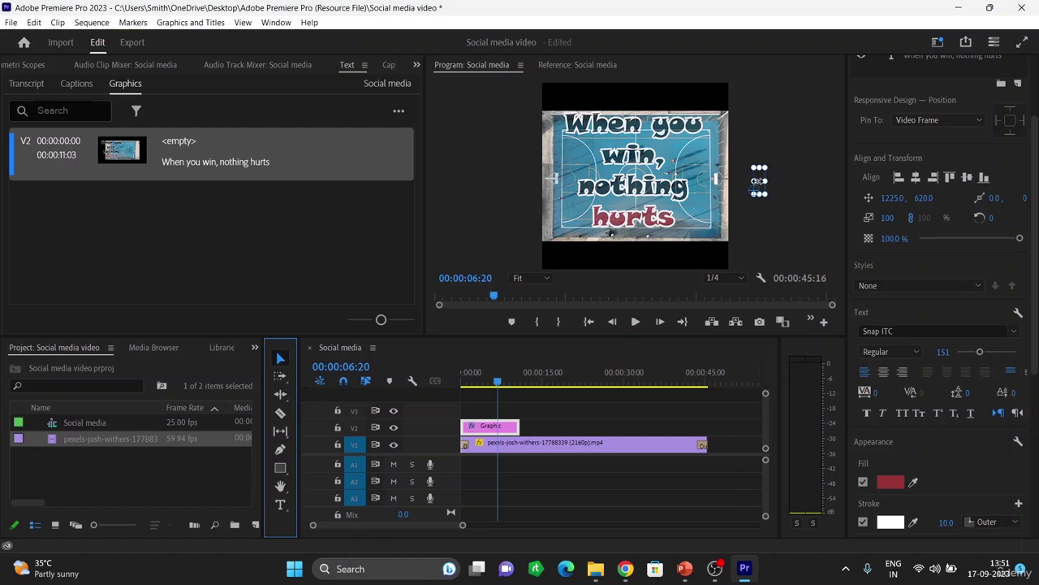
right_click(761, 194)
left_click(794, 221)
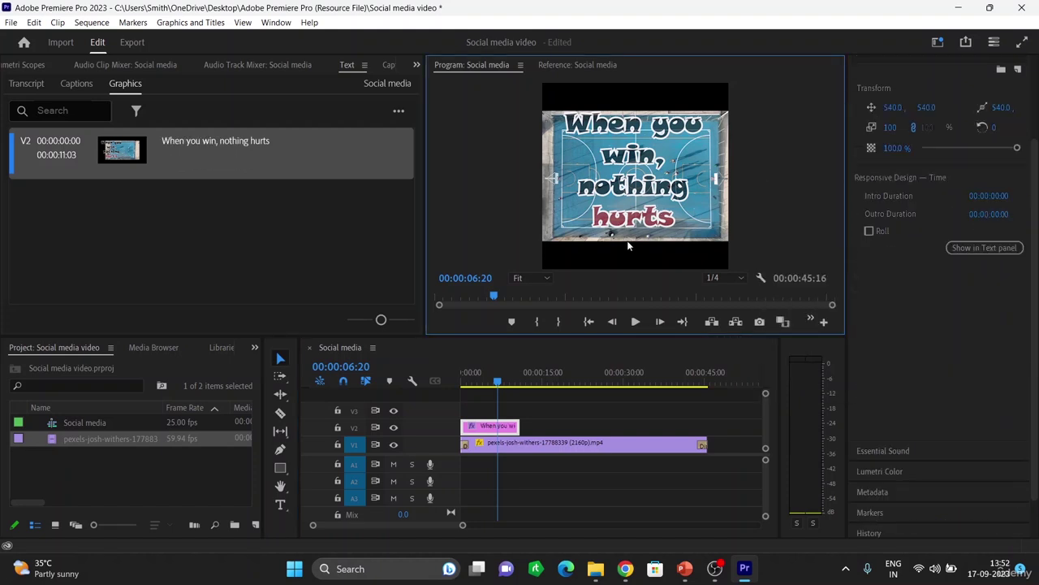
- Narrow the Text panel slightly and play the sequence from the start to check the recoloured word and the longer quote
left_click(260, 248)
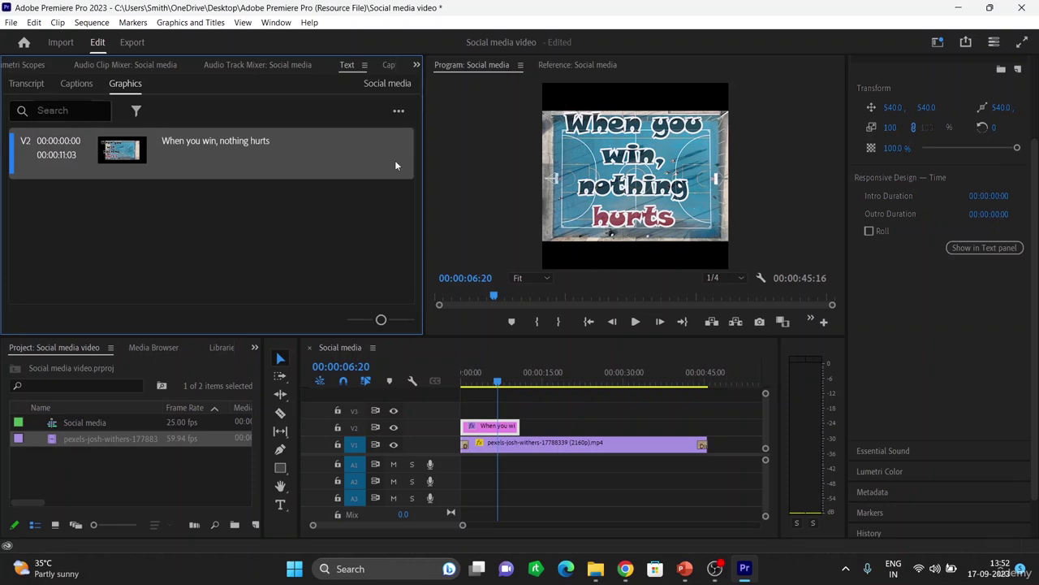
left_click_drag(426, 174, 397, 175)
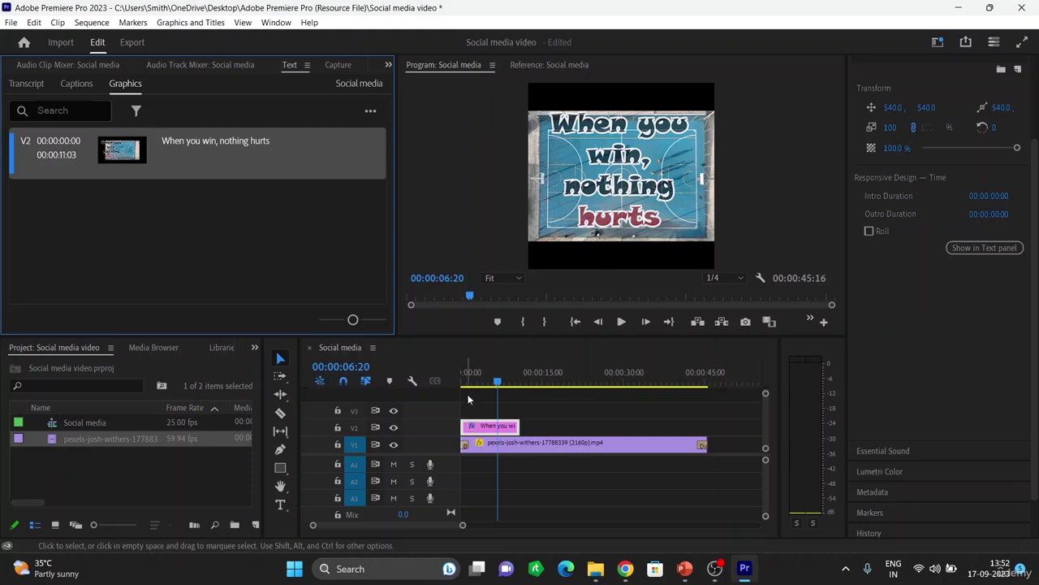
left_click_drag(497, 378, 455, 379)
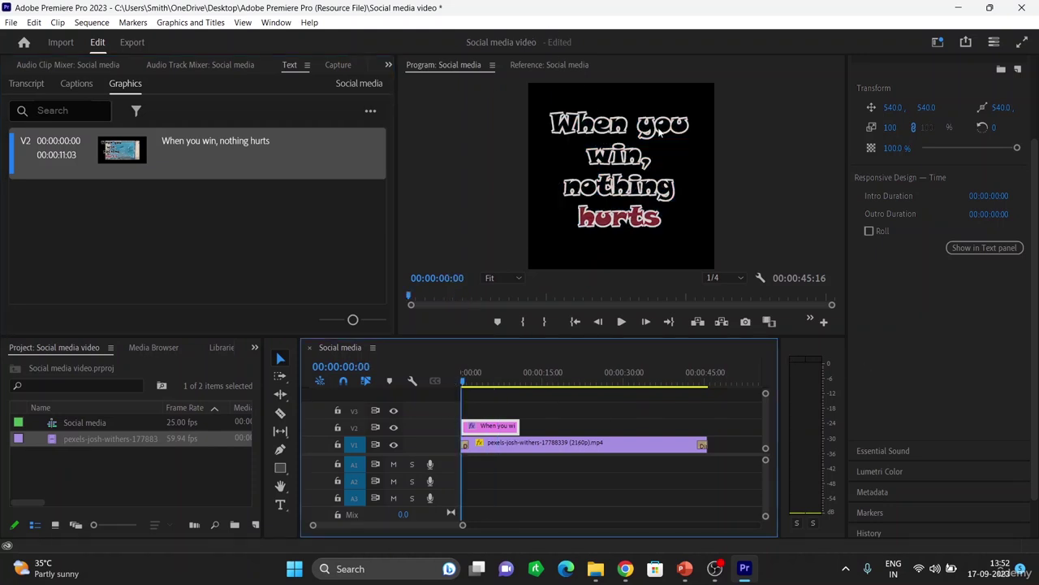
key("space")
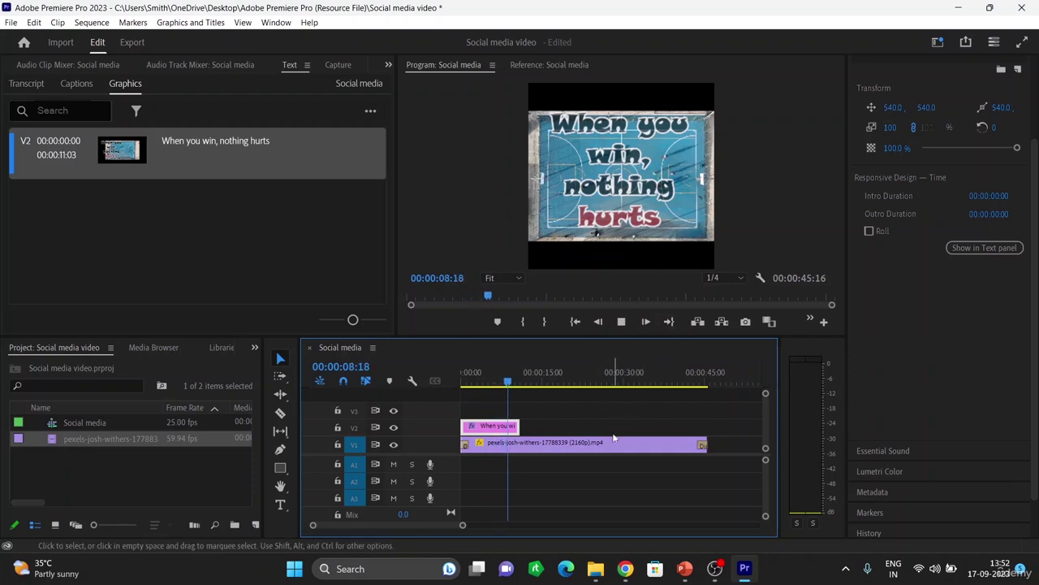
key("space")
left_click(532, 474)
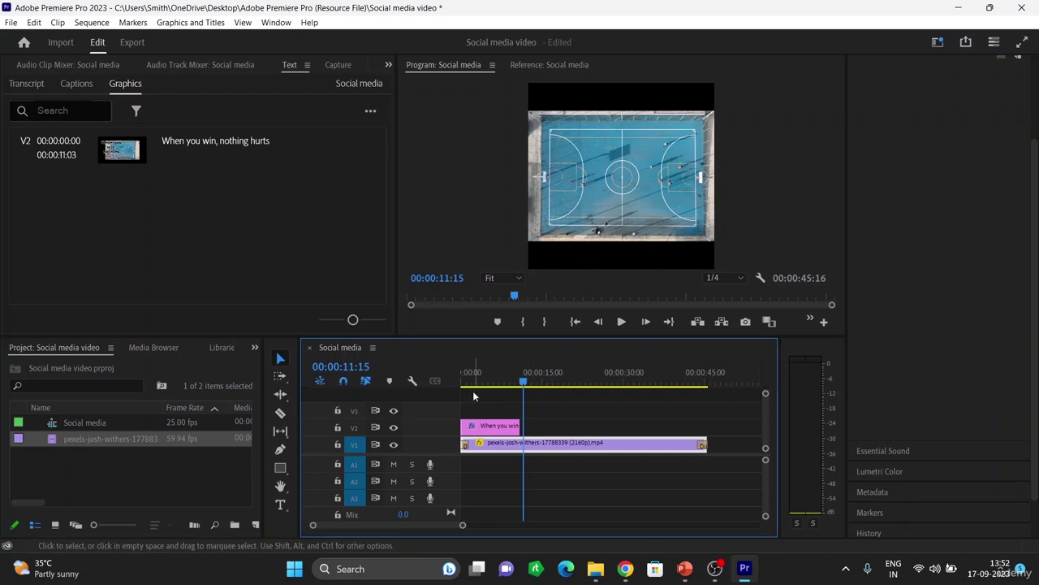
- Select the quote graphic and examine its Effect Controls and Essential Graphics properties
left_click(489, 427)
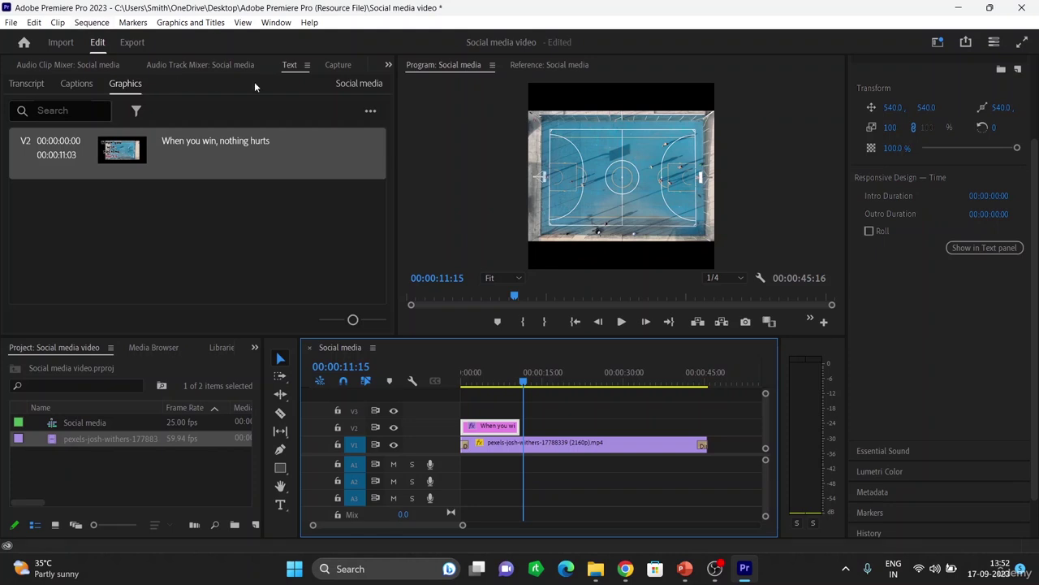
left_click(307, 65)
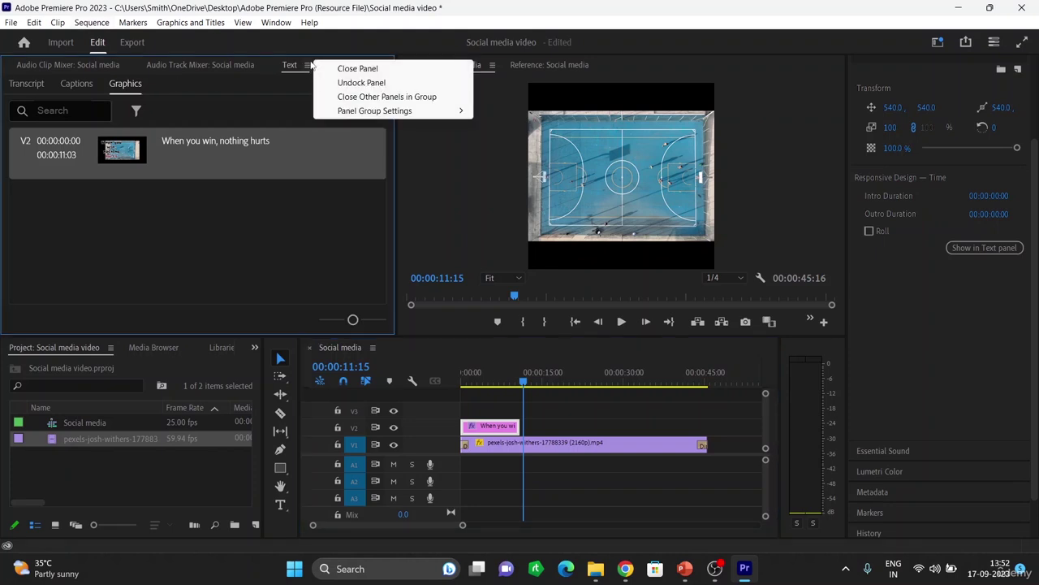
left_click(261, 144)
left_click(387, 65)
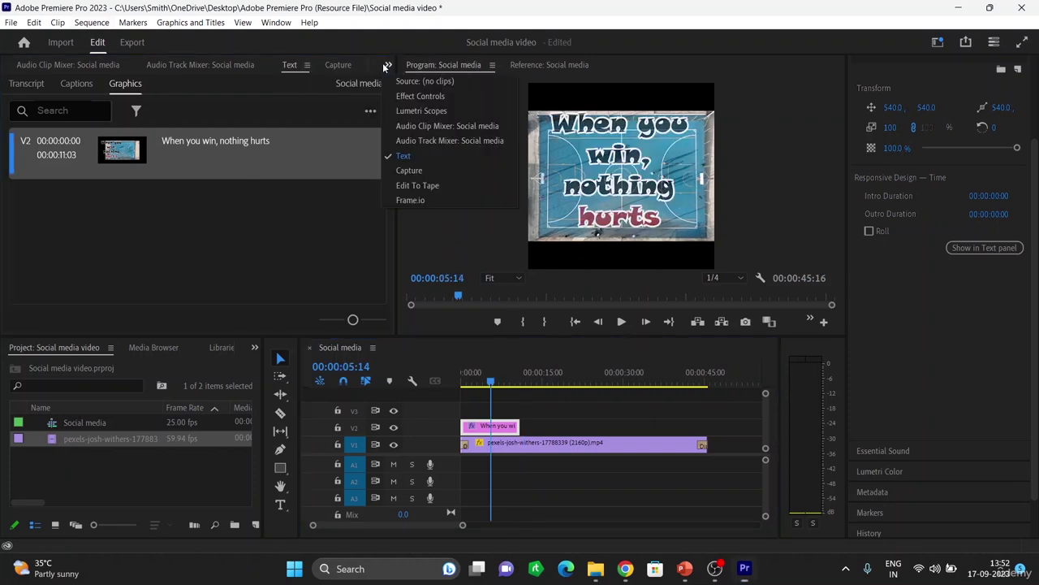
left_click(419, 97)
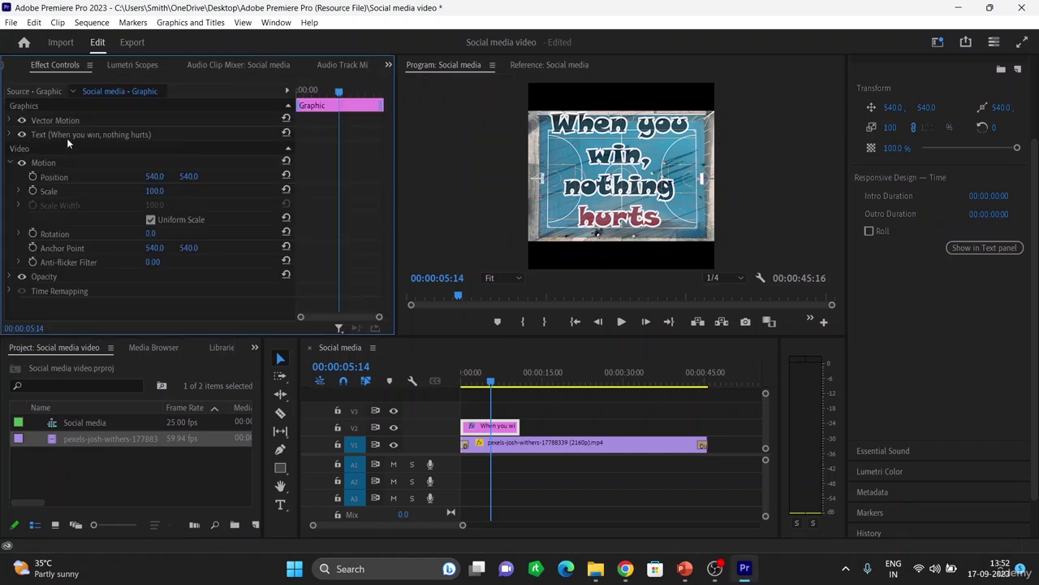
left_click(137, 63)
left_click(56, 64)
left_click(123, 65)
left_click(74, 65)
scroll(898, 117, "up", 1)
scroll(926, 122, "up", 2)
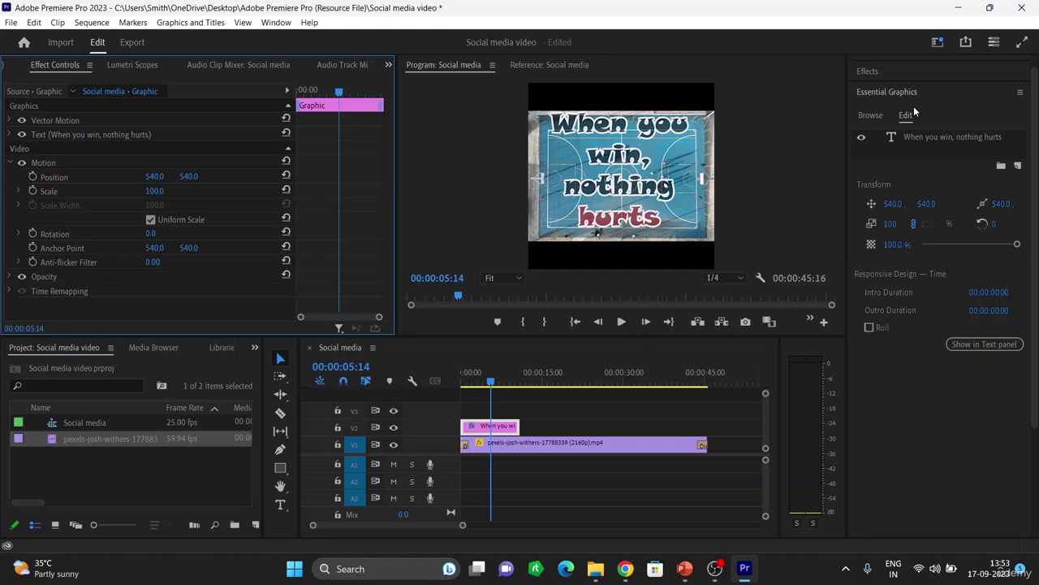
- Apply the Dip to White transition to both the start and the end of the quote graphic on V2
left_click(868, 68)
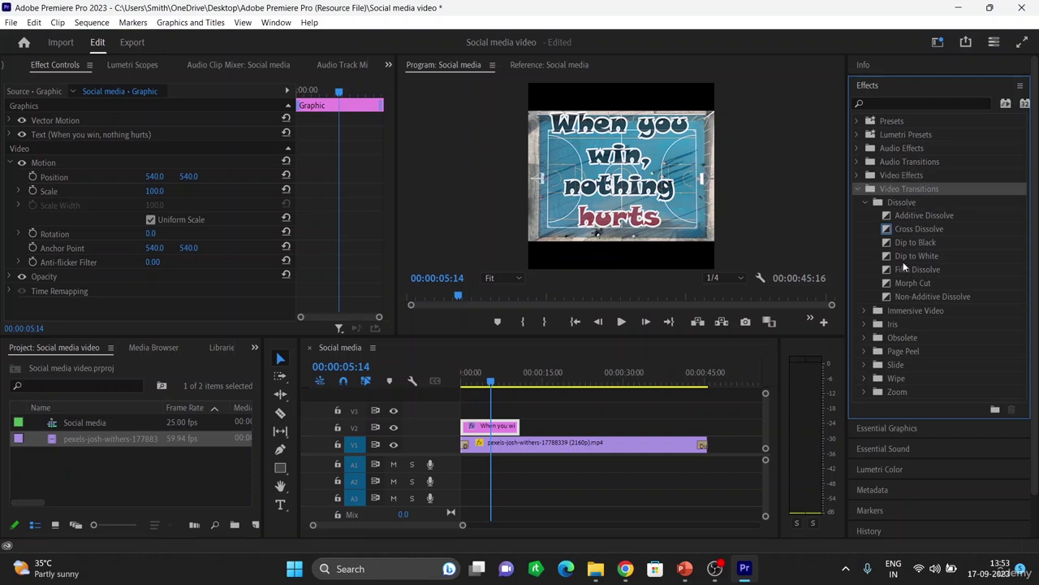
left_click(908, 253)
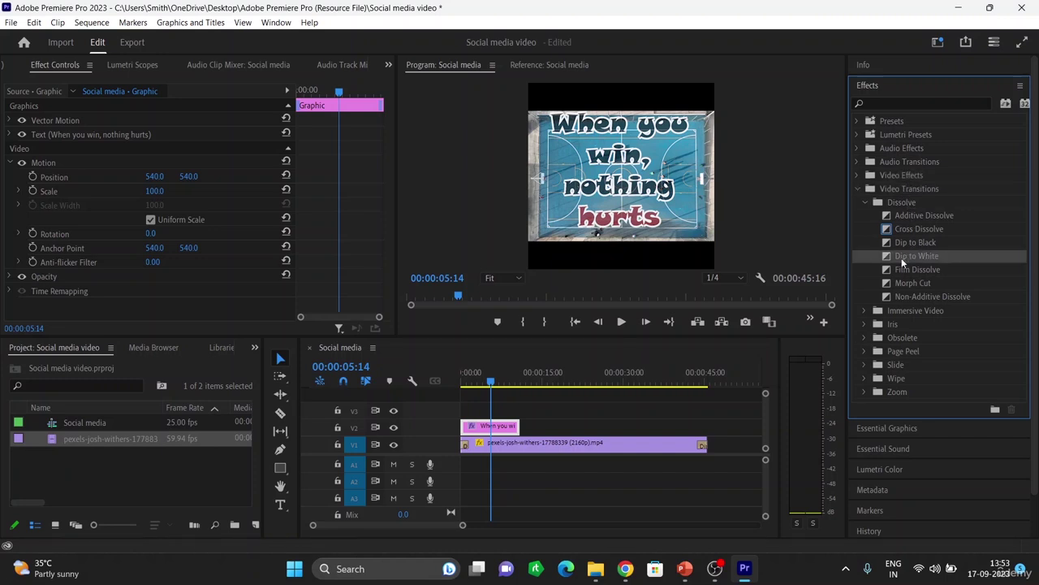
left_click_drag(898, 259, 467, 443)
left_click_drag(912, 256, 516, 428)
left_click_drag(906, 255, 472, 428)
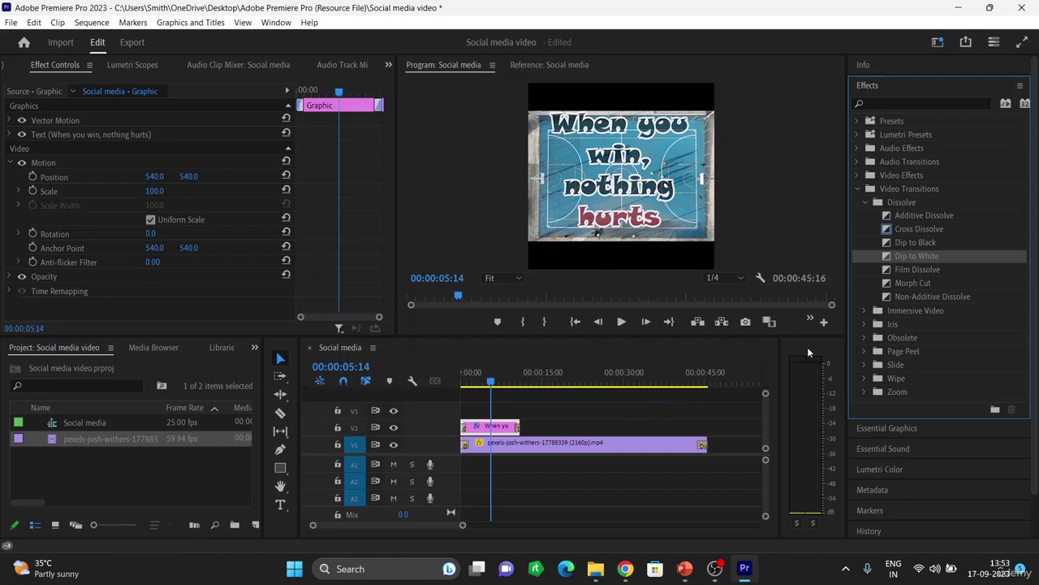
- Play the opening seconds of the sequence to check the quote's Dip to White transition
left_click_drag(490, 388, 441, 386)
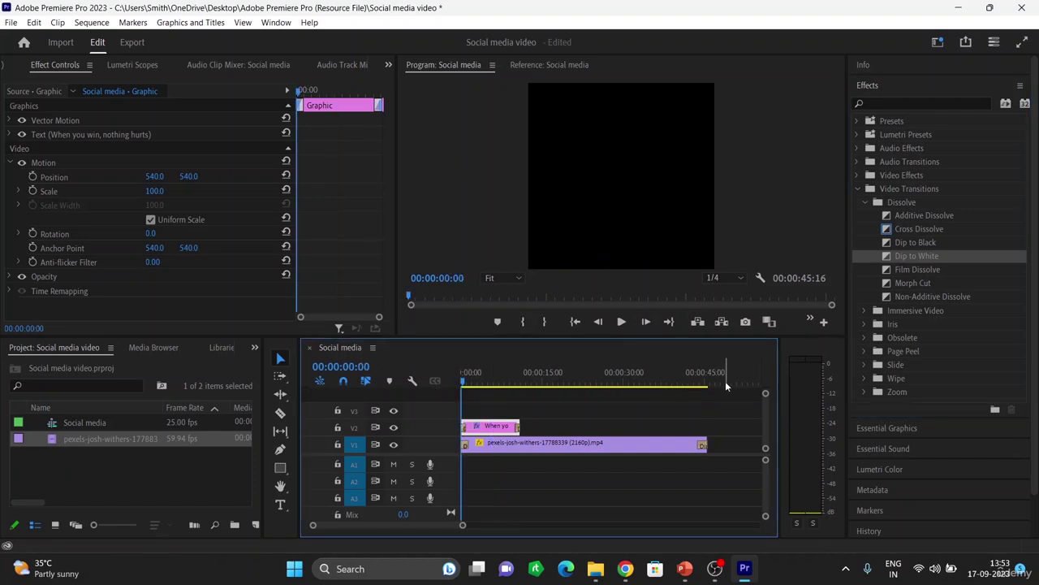
key("space")
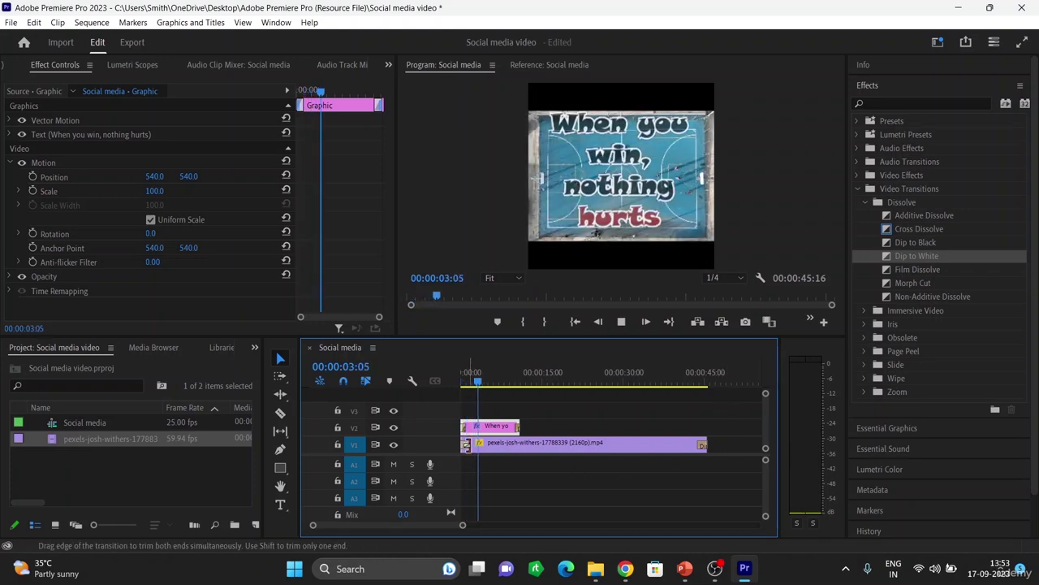
key("space")
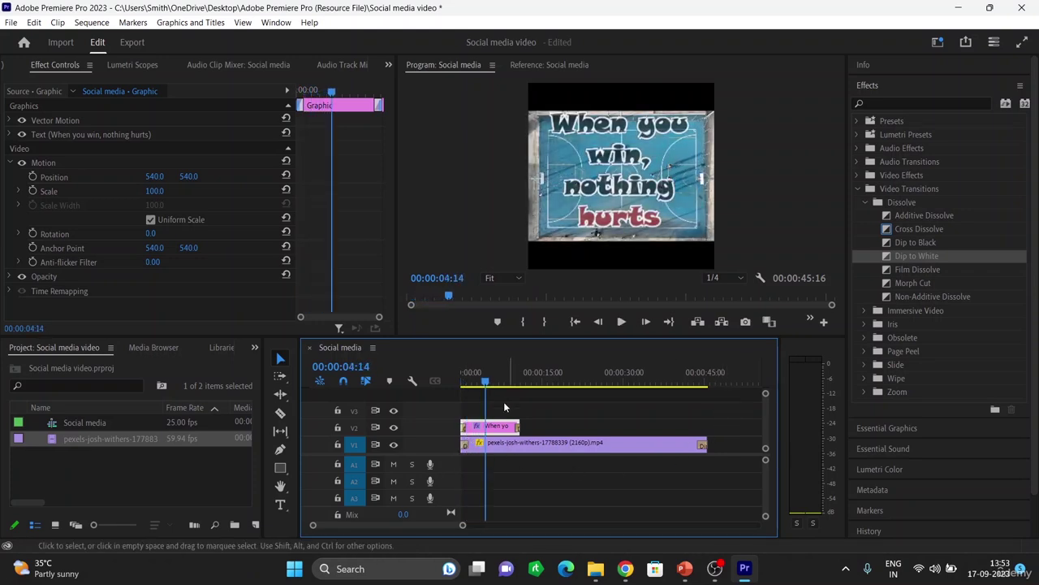
- Remove the Dip to Black transition from the start of the video clip on V1 and play the sequence from the start
left_click(465, 446)
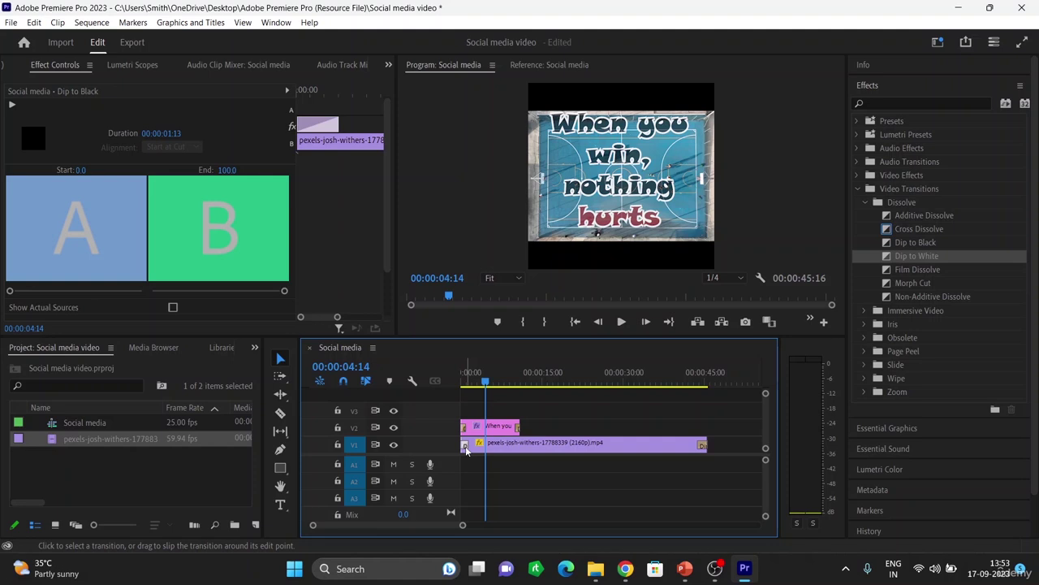
key("Delete")
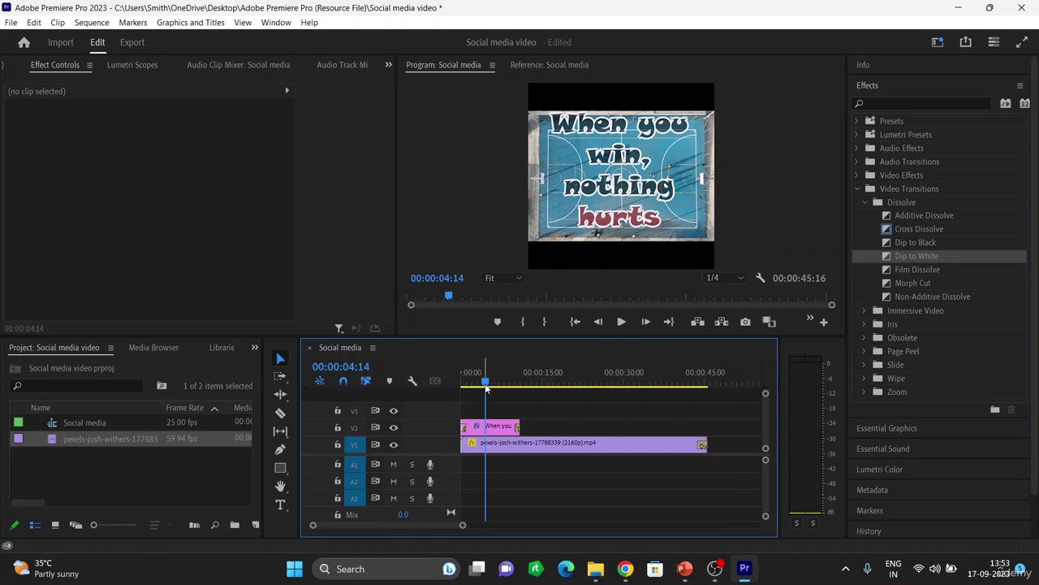
left_click_drag(486, 382, 448, 386)
key("space")
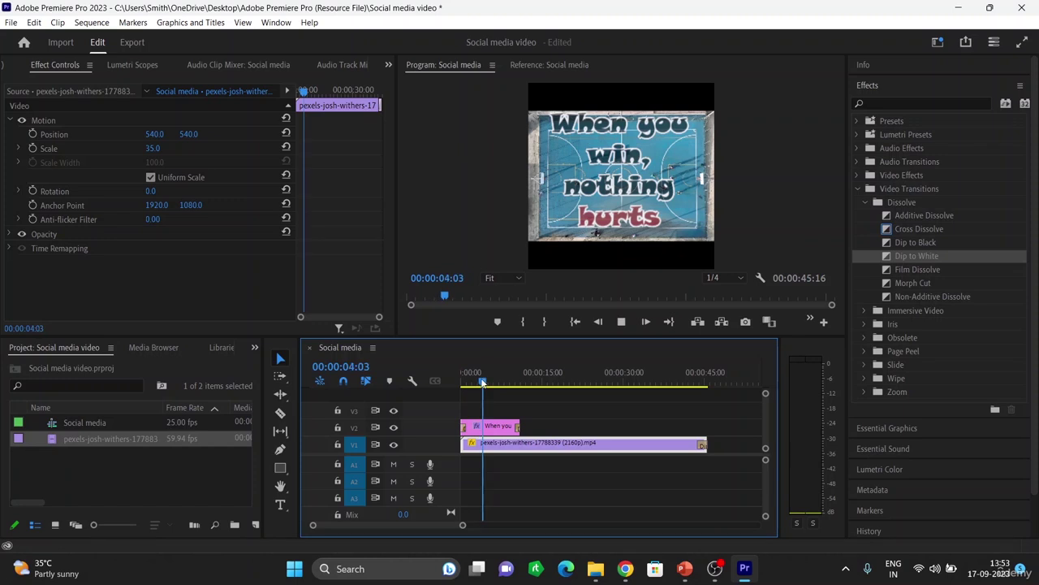
- Play the end of the quote graphic and the closing seconds of the sequence to check the ending transitions
left_click_drag(485, 390, 506, 391)
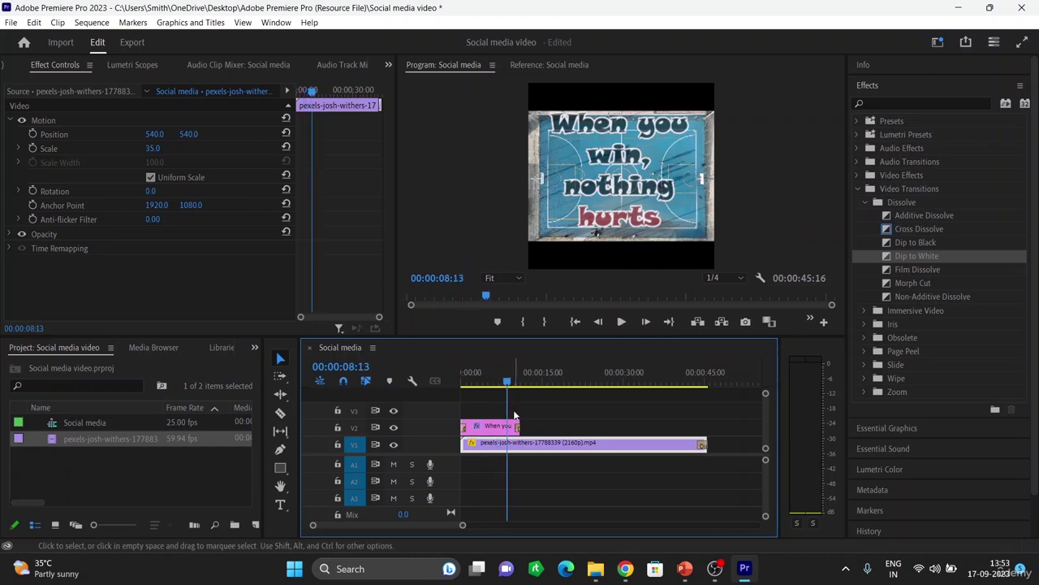
key("space")
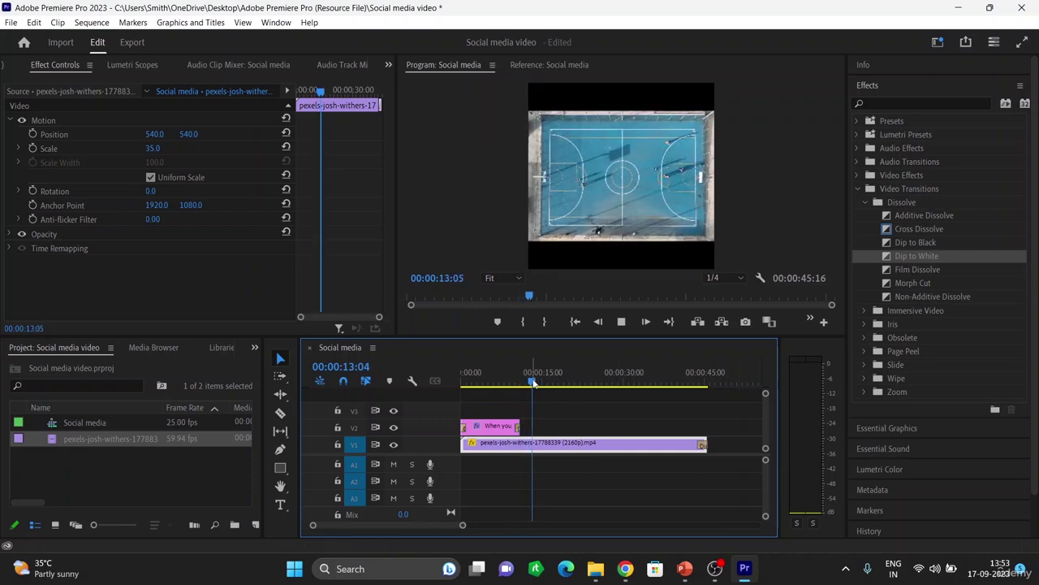
left_click_drag(712, 388, 689, 396)
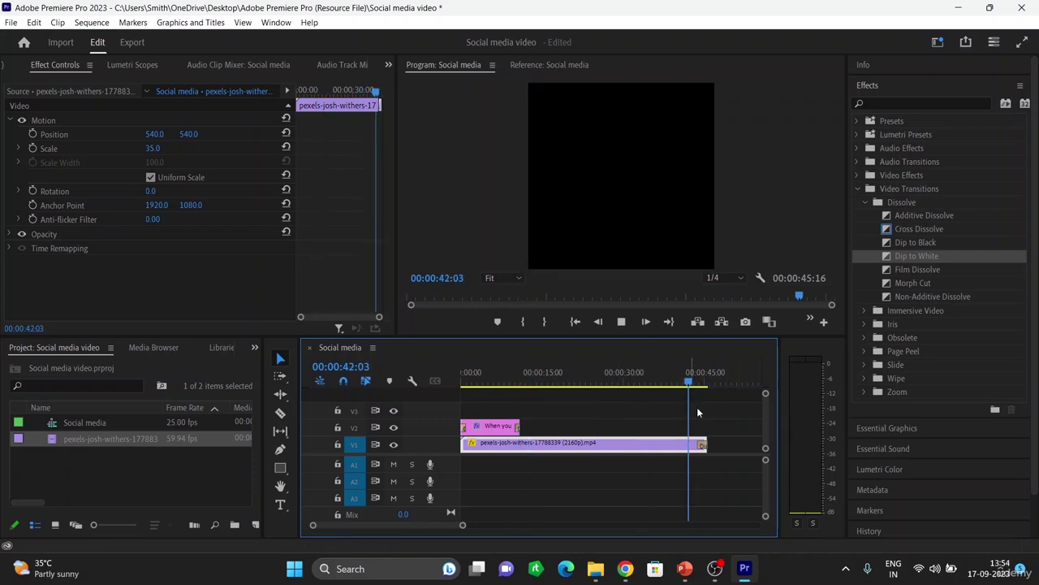
key("space")
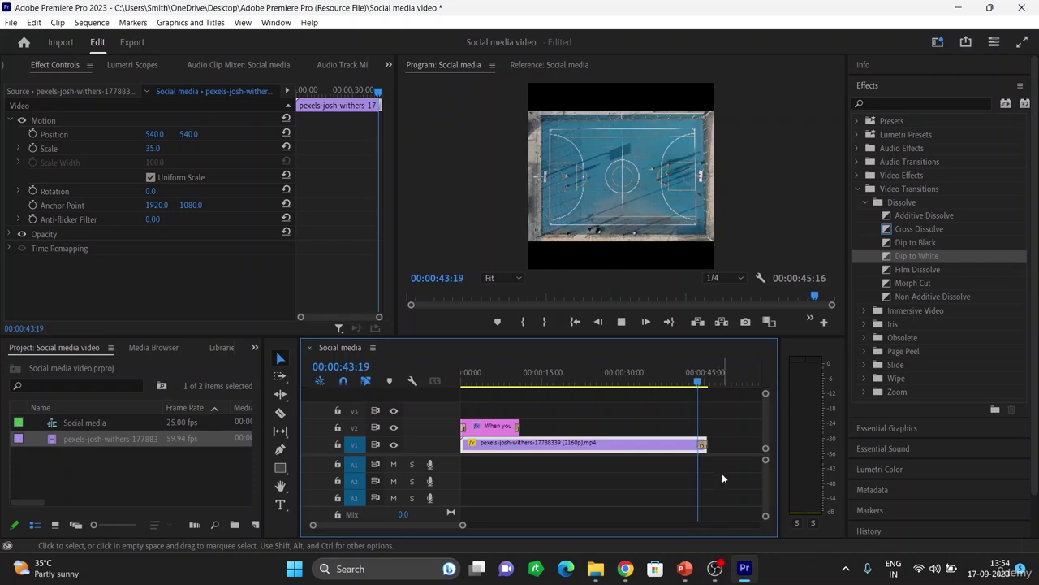
key("space")
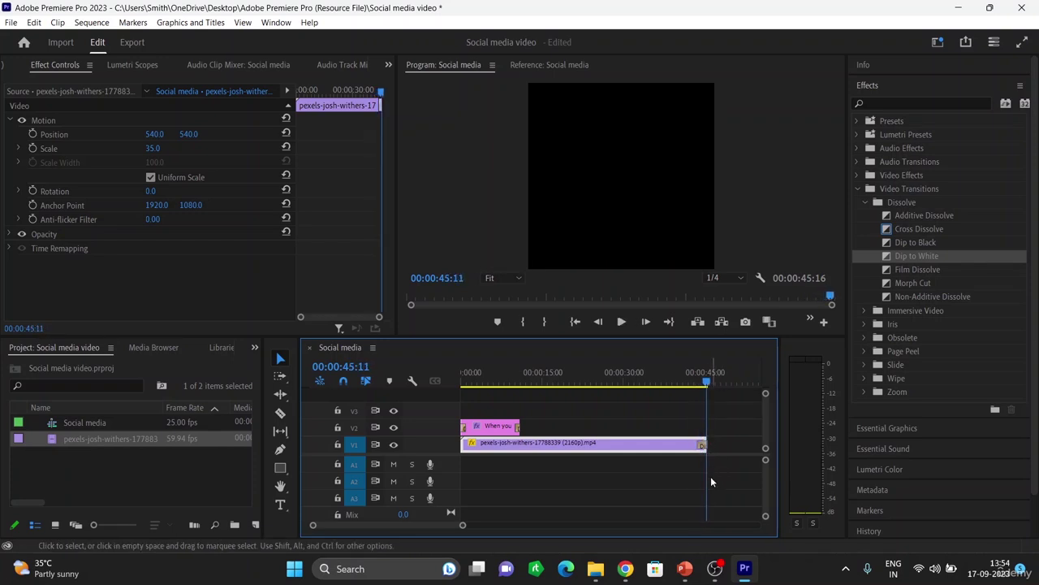